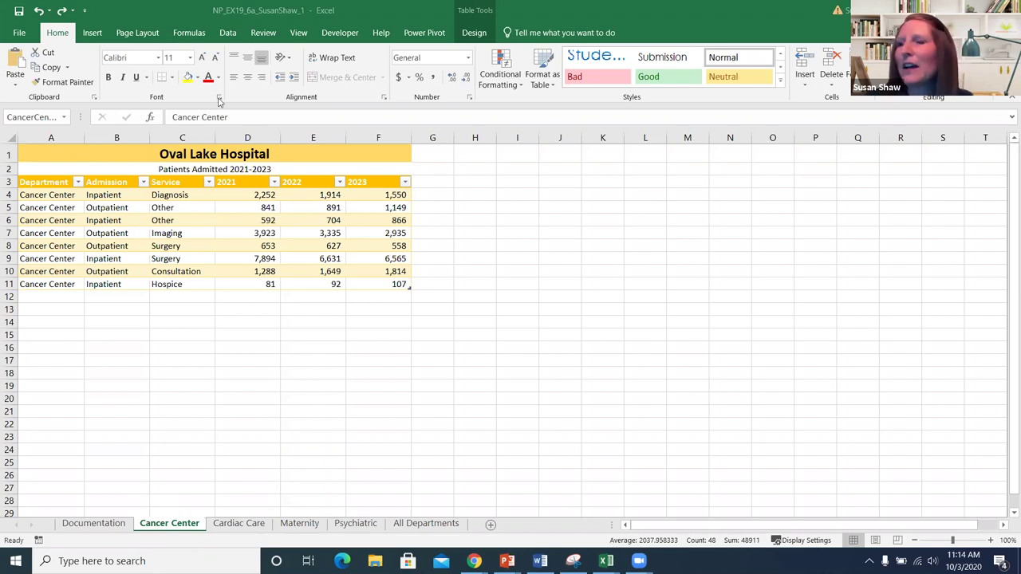
Freeze the top row of the Cancer Center worksheet.
{"action": "left_click", "coordinate": [307, 34]}
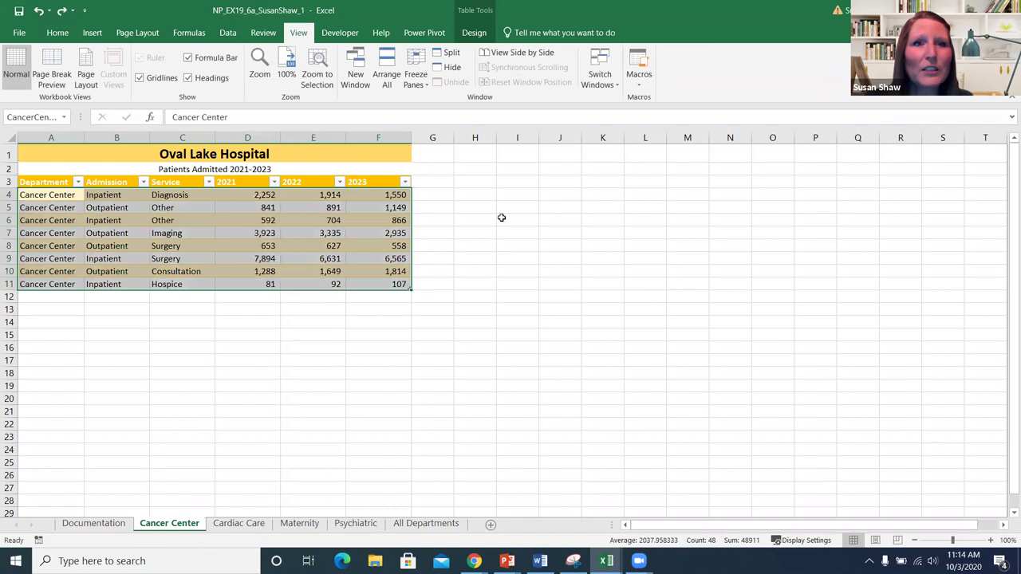
{"action": "left_click_drag", "start_coordinate": [497, 231], "coordinate": [479, 233]}
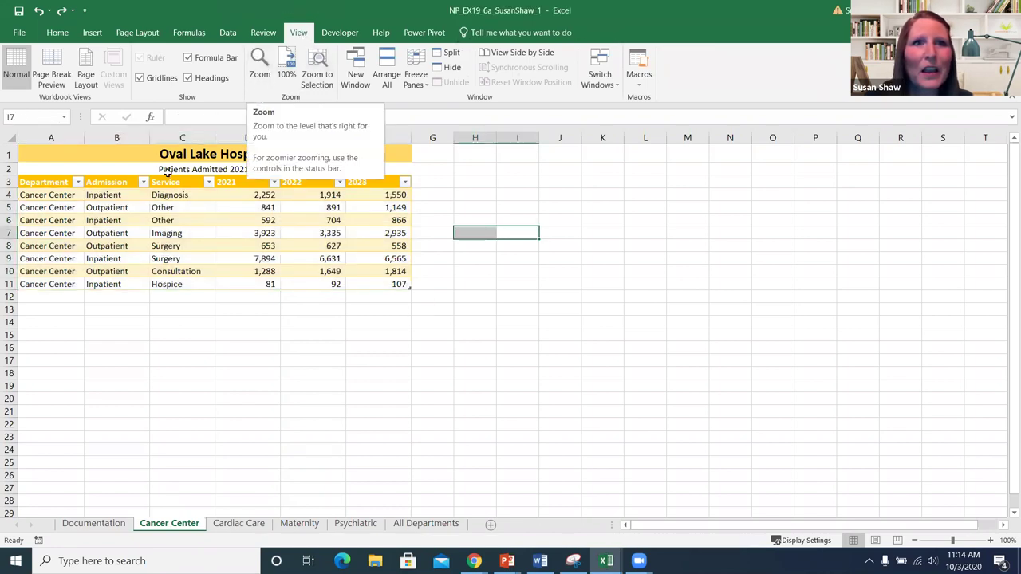
{"action": "left_click", "coordinate": [416, 80]}
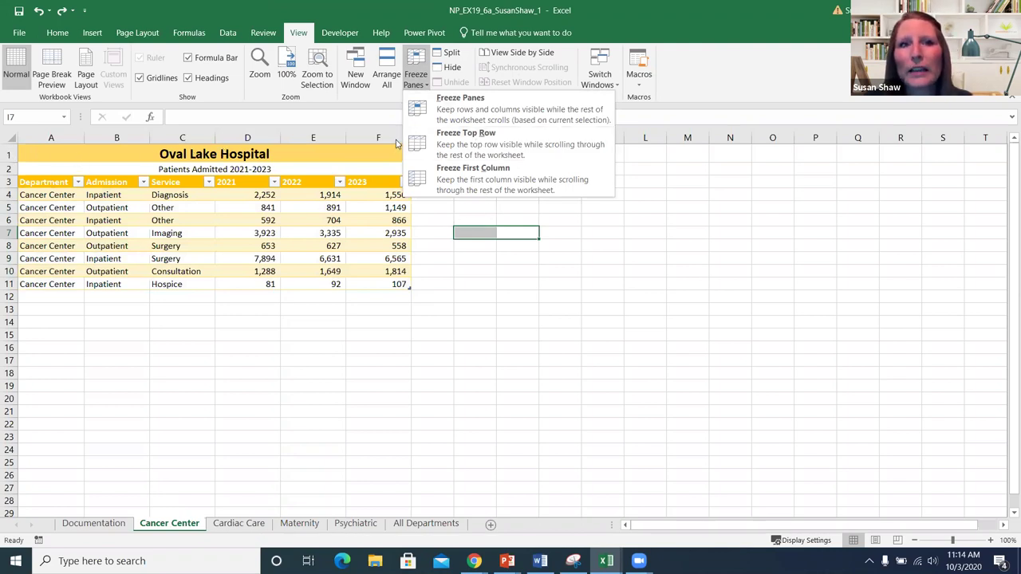
{"action": "left_click", "coordinate": [465, 142]}
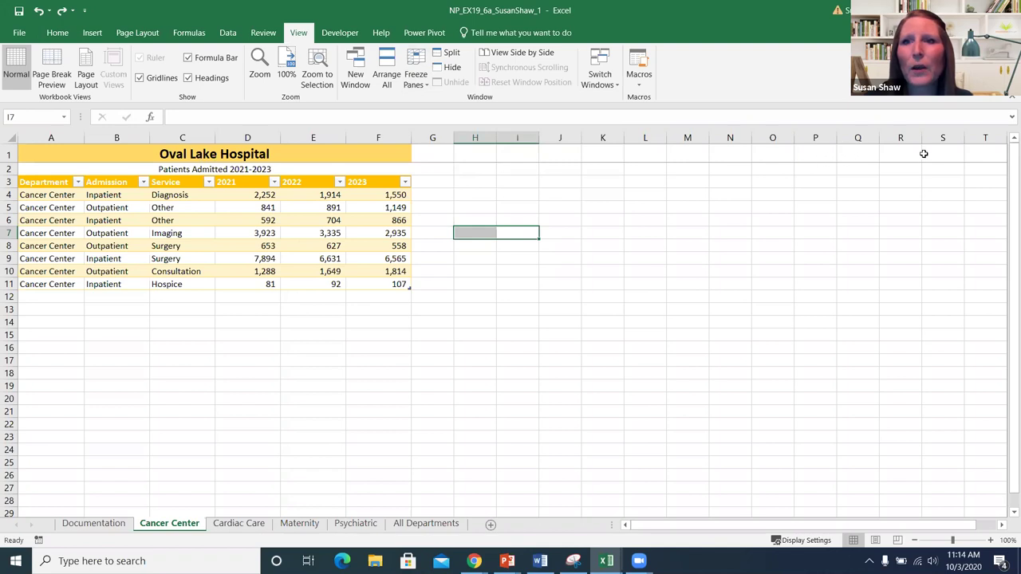
{"action": "left_click_drag", "start_coordinate": [1007, 233], "coordinate": [1006, 235]}
{"action": "scroll", "coordinate": [583, 285], "scroll_direction": "down", "scroll_amount": 2}
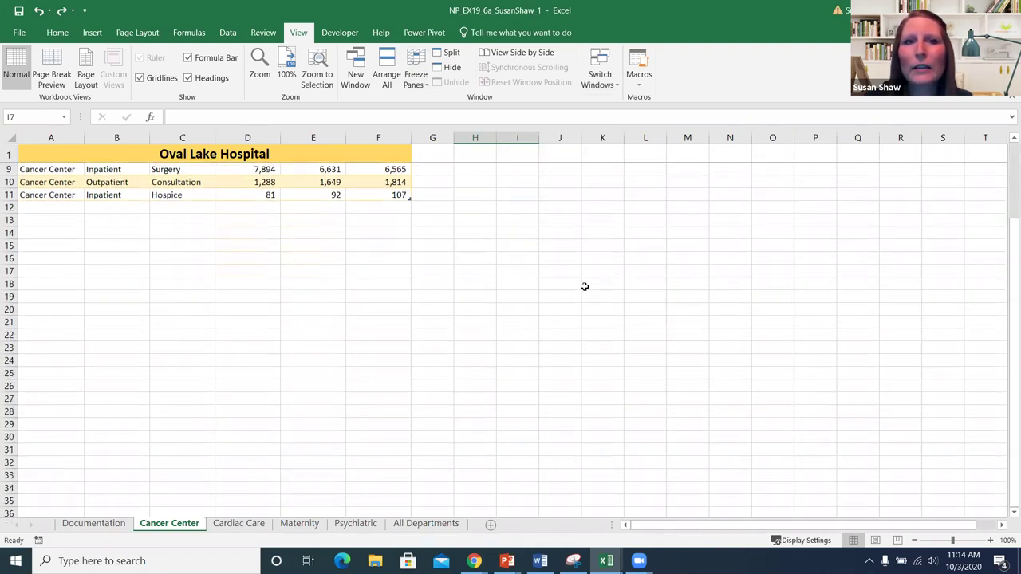
{"action": "scroll", "coordinate": [584, 286], "scroll_direction": "down", "scroll_amount": 2}
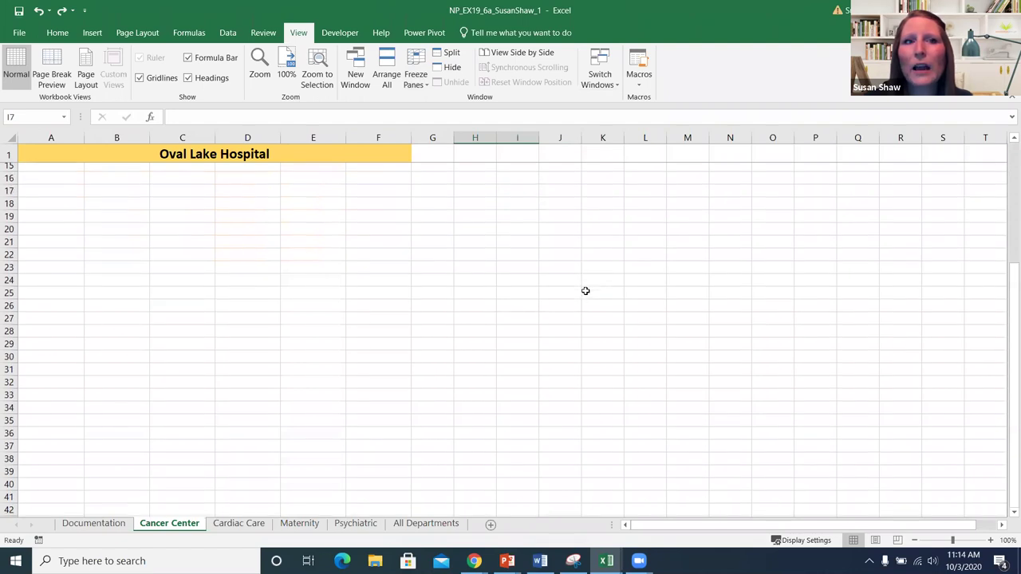
{"action": "scroll", "coordinate": [585, 290], "scroll_direction": "down", "scroll_amount": 2}
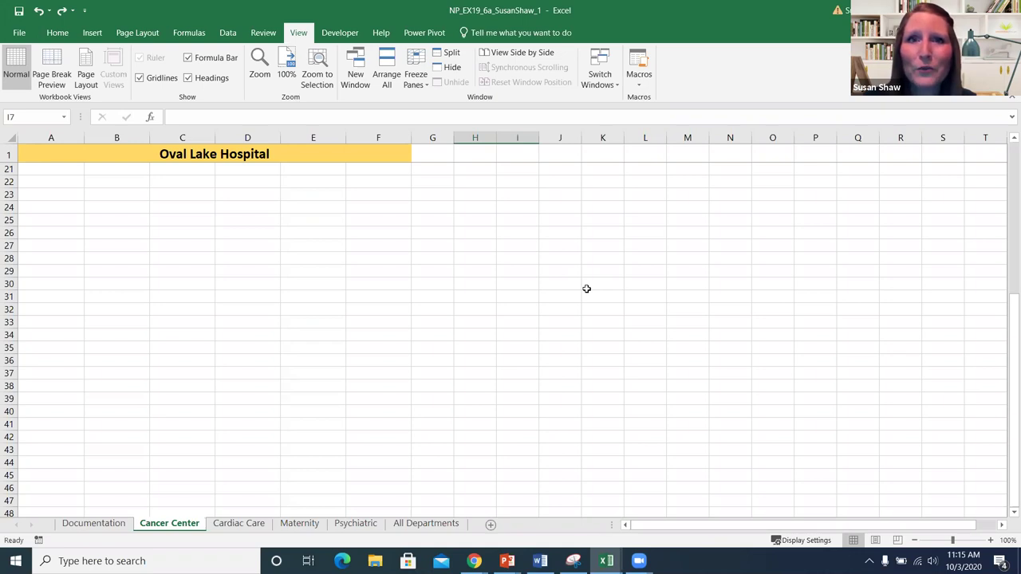
Unfreeze the top row of the Cancer Center worksheet and freeze its first column instead.
{"action": "left_click", "coordinate": [423, 83]}
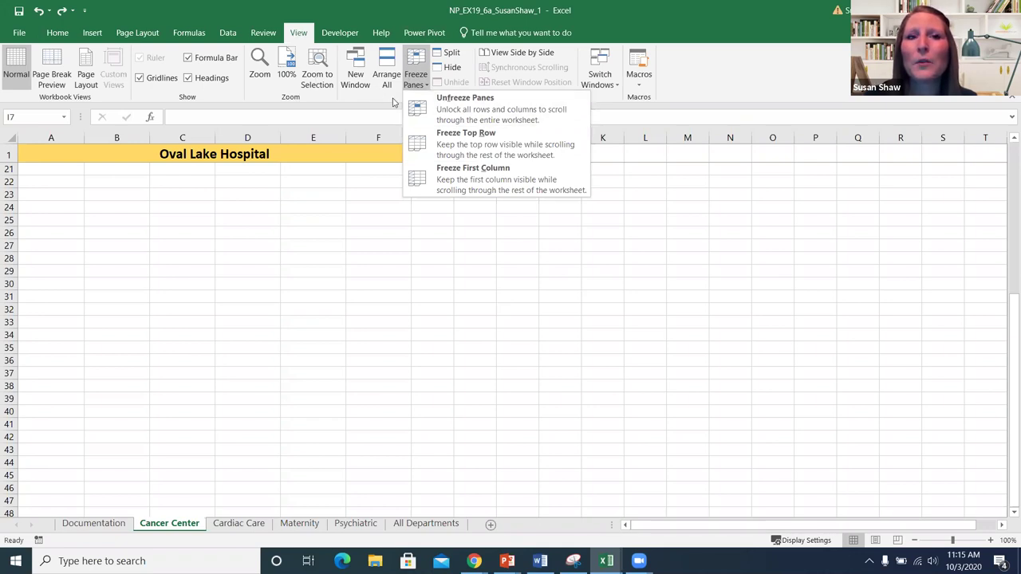
{"action": "left_click", "coordinate": [450, 104]}
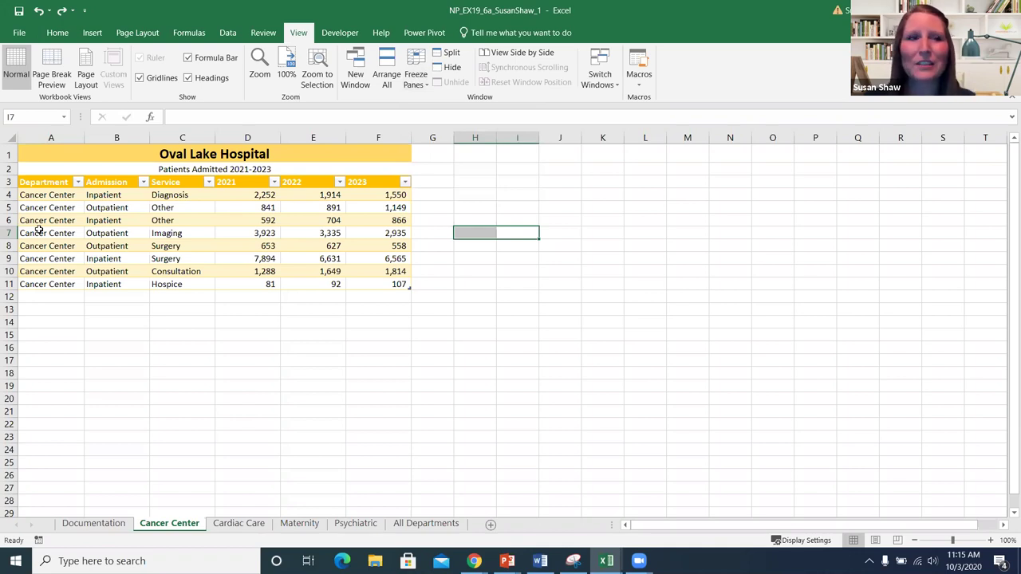
{"action": "left_click", "coordinate": [415, 82]}
{"action": "left_click", "coordinate": [464, 174]}
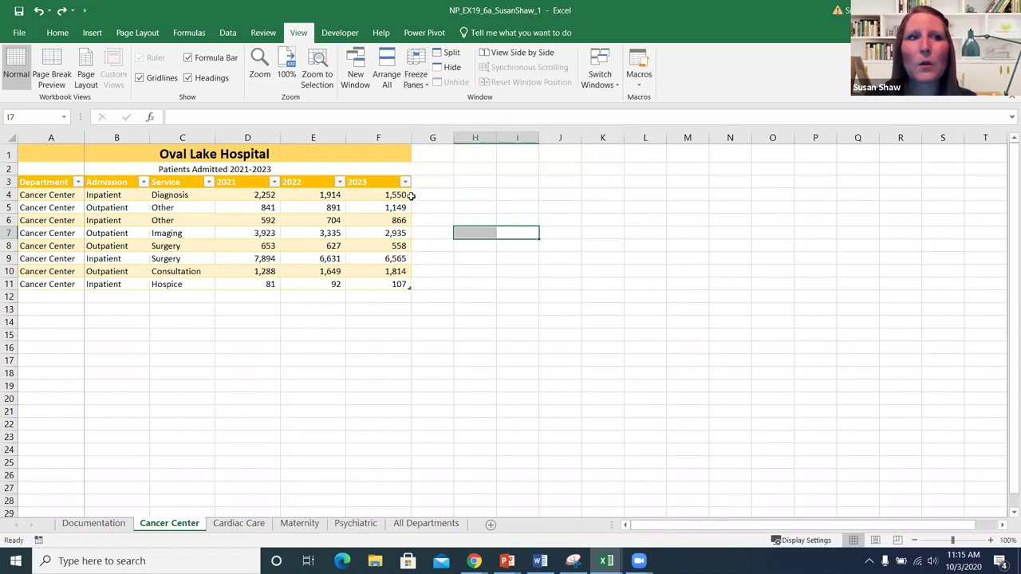
{"action": "left_click_drag", "start_coordinate": [638, 527], "coordinate": [758, 523]}
{"action": "left_click", "coordinate": [509, 410]}
{"action": "left_click", "coordinate": [513, 408]}
{"action": "key", "text": "Right"}
{"action": "key", "text": "Right"}
{"action": "key", "text": "Right"}
{"action": "key", "text": "Right"}
{"action": "key", "text": "Right"}
{"action": "key", "text": "Right"}
{"action": "key", "text": "Right"}
{"action": "key", "text": "Right"}
{"action": "key", "text": "Right"}
{"action": "key", "text": "Right"}
{"action": "key", "text": "Right"}
{"action": "key", "text": "Right"}
{"action": "key", "text": "Right"}
{"action": "key", "text": "Right"}
{"action": "key", "text": "Right"}
{"action": "key", "text": "Right"}
{"action": "key", "text": "Right"}
{"action": "key", "text": "Right"}
{"action": "key", "text": "Right"}
{"action": "key", "text": "Right"}
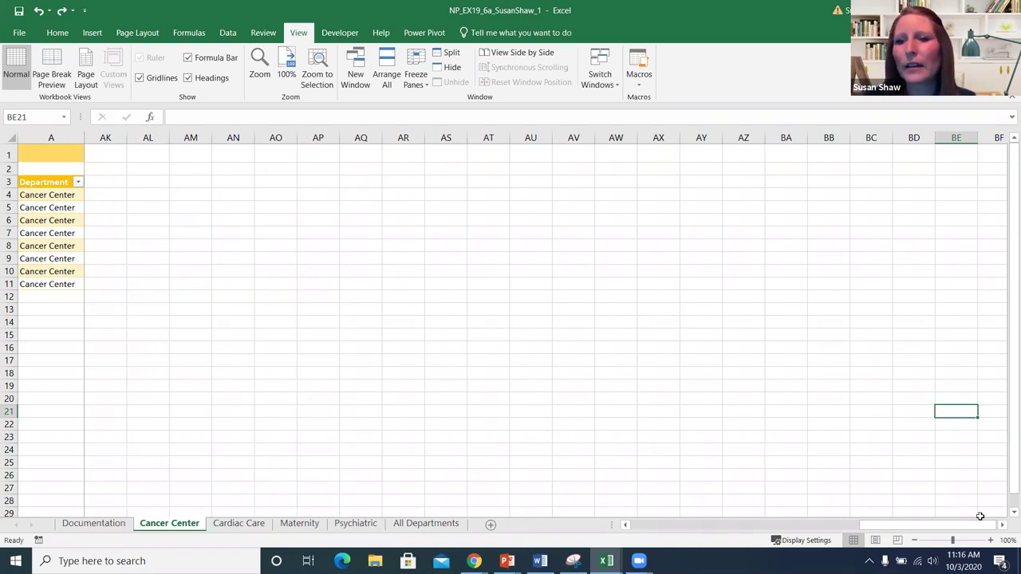
{"action": "left_click_drag", "start_coordinate": [931, 525], "coordinate": [574, 530]}
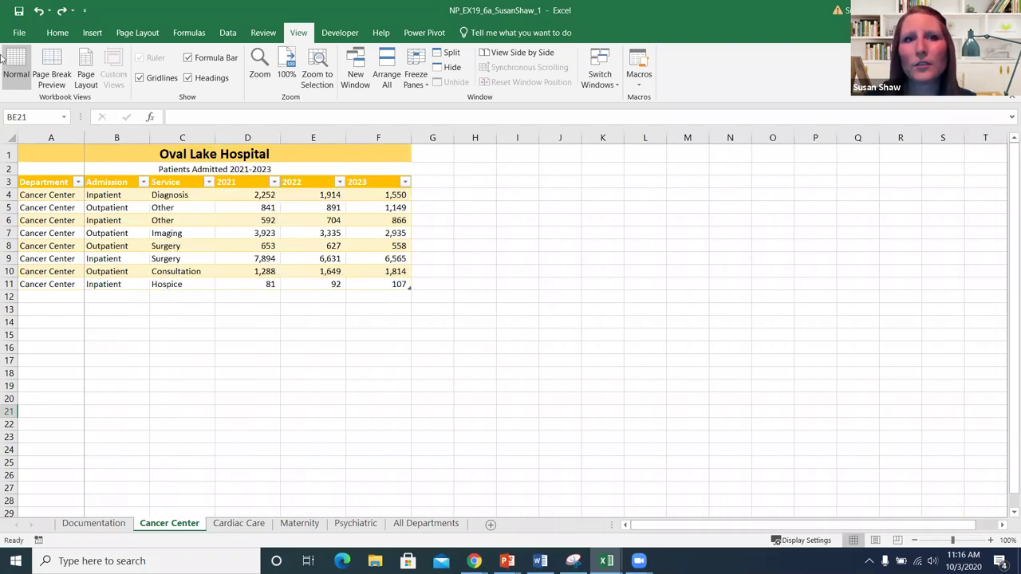
Unfreeze the first column and freeze the panes at cell B4, locking rows 1 to 3 and column A.
{"action": "left_click", "coordinate": [415, 84]}
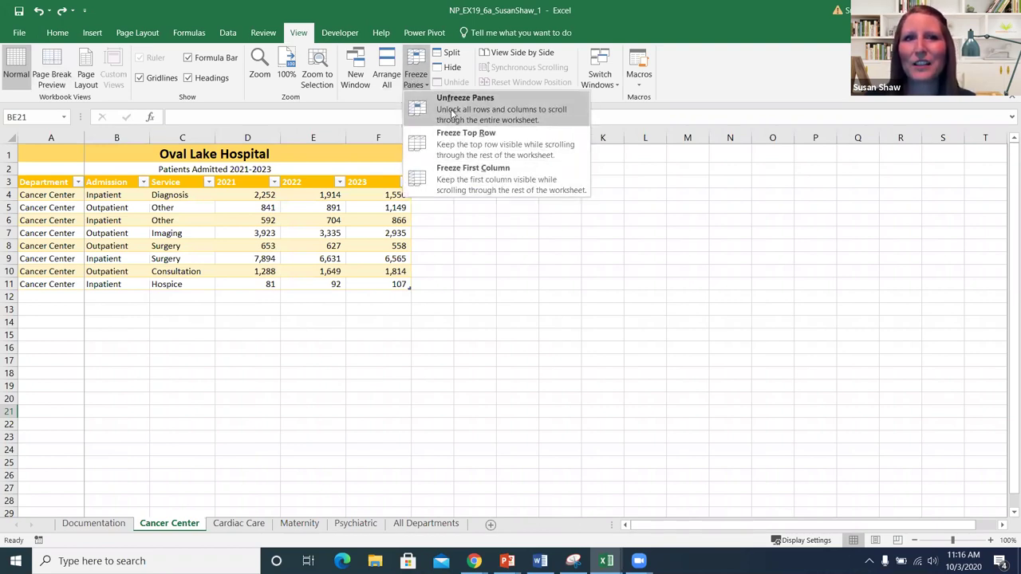
{"action": "left_click", "coordinate": [452, 113]}
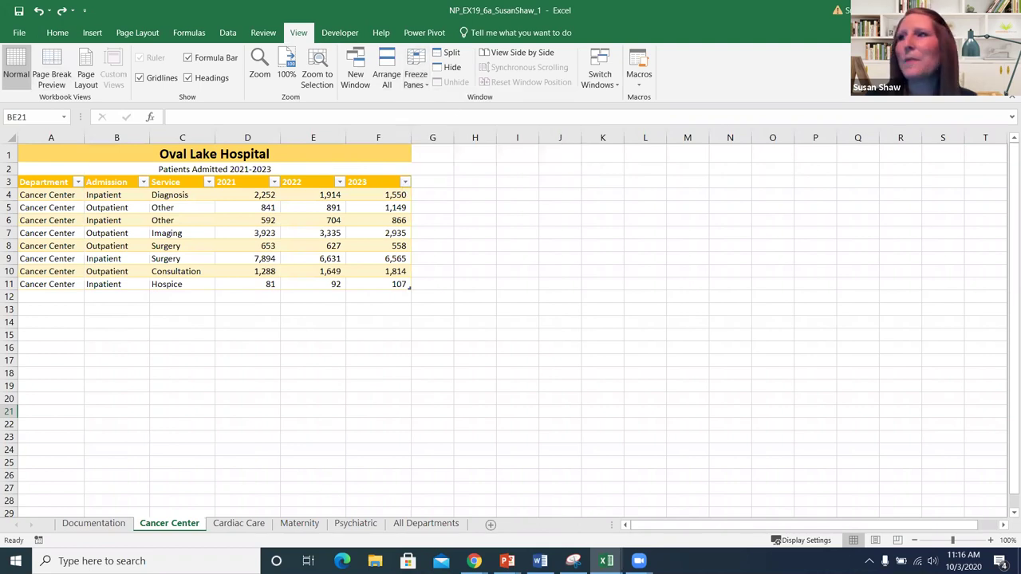
{"action": "key", "text": "alt+Tab"}
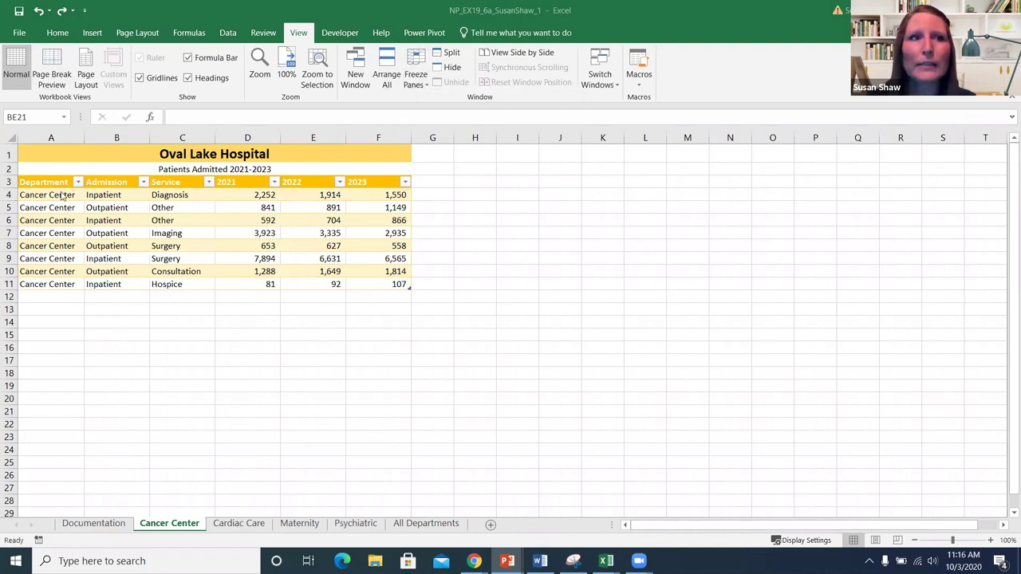
{"action": "left_click", "coordinate": [105, 195]}
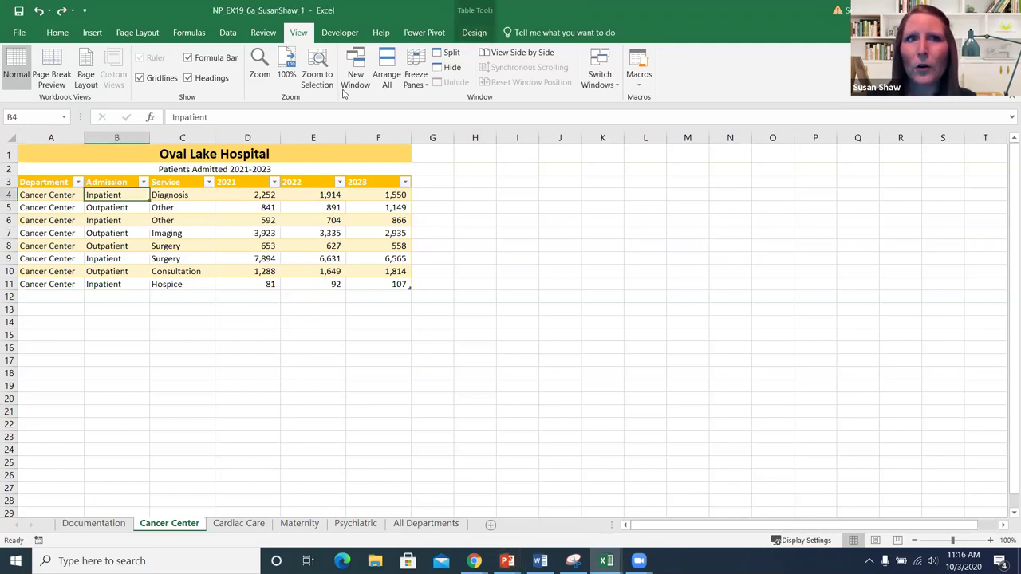
{"action": "left_click", "coordinate": [418, 82]}
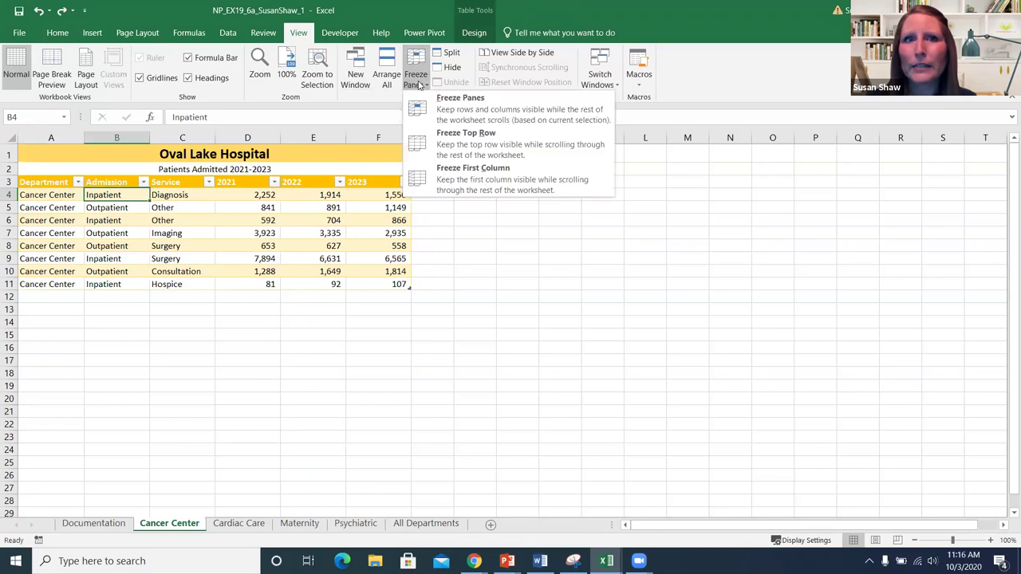
{"action": "left_click", "coordinate": [468, 107]}
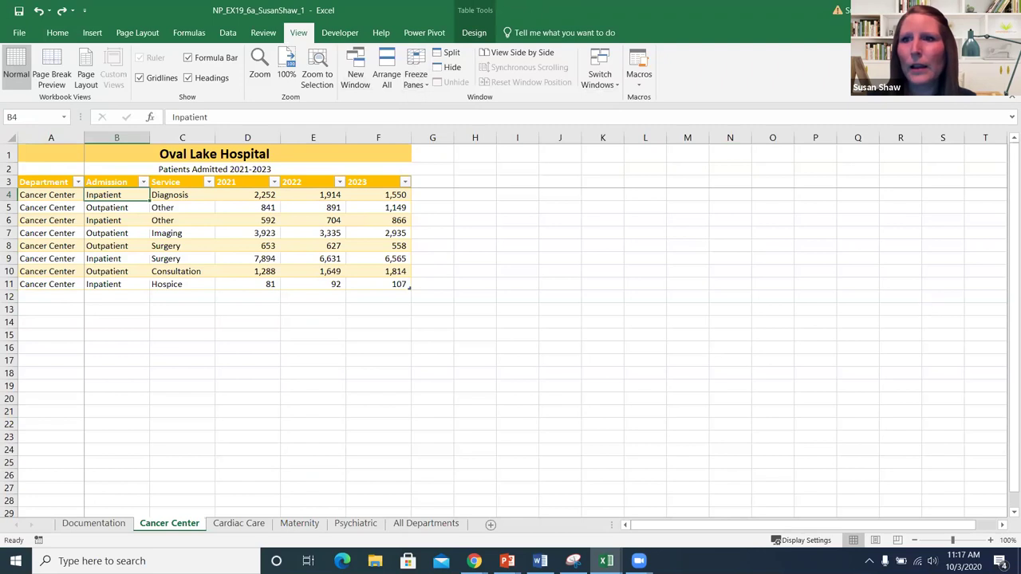
{"action": "scroll", "coordinate": [305, 374], "scroll_direction": "down", "scroll_amount": 1}
{"action": "scroll", "coordinate": [306, 374], "scroll_direction": "down", "scroll_amount": 1}
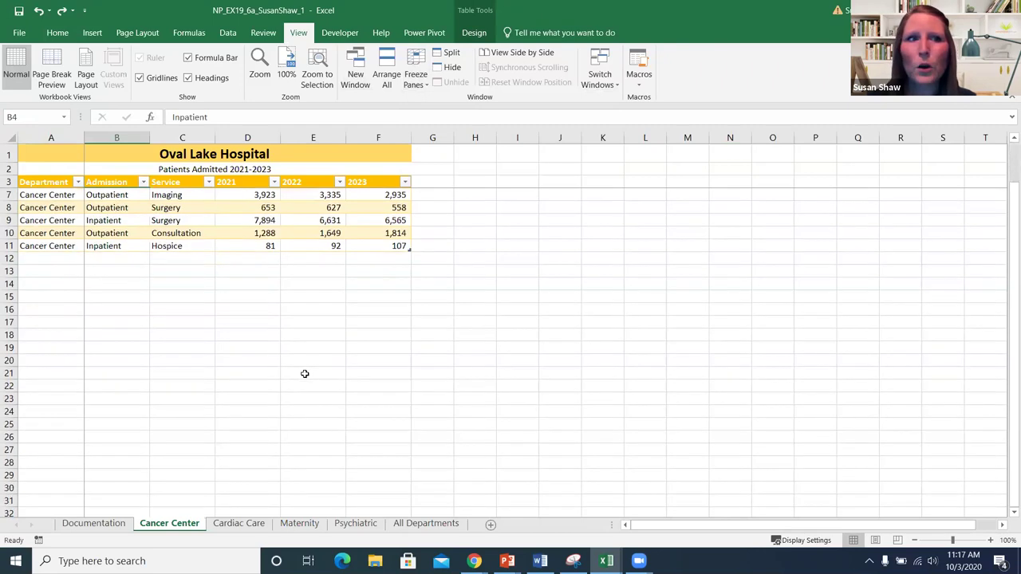
{"action": "scroll", "coordinate": [305, 375], "scroll_direction": "down", "scroll_amount": 4}
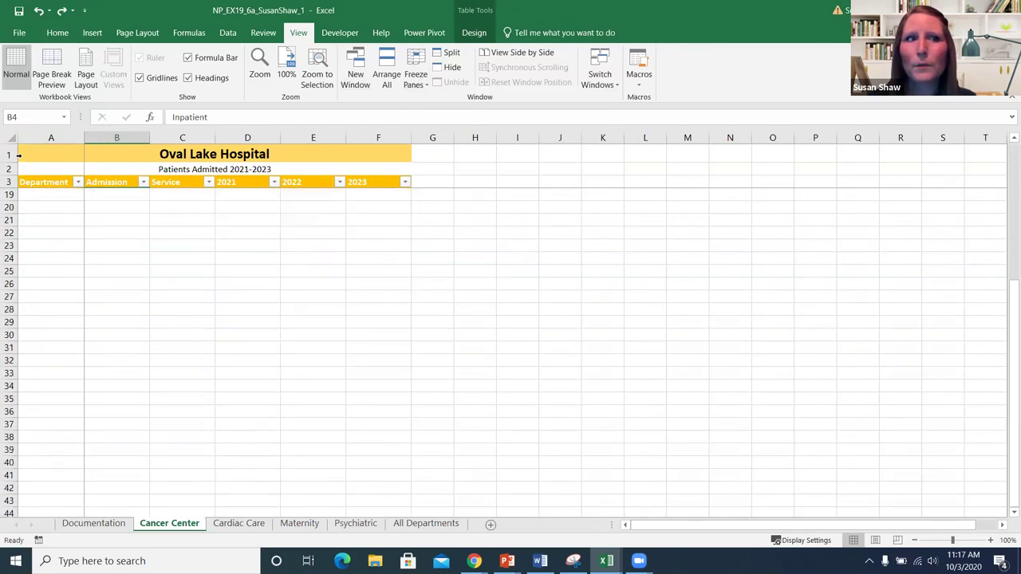
Unfreeze all panes on the Cancer Center worksheet.
{"action": "left_click", "coordinate": [414, 84]}
{"action": "left_click", "coordinate": [450, 114]}
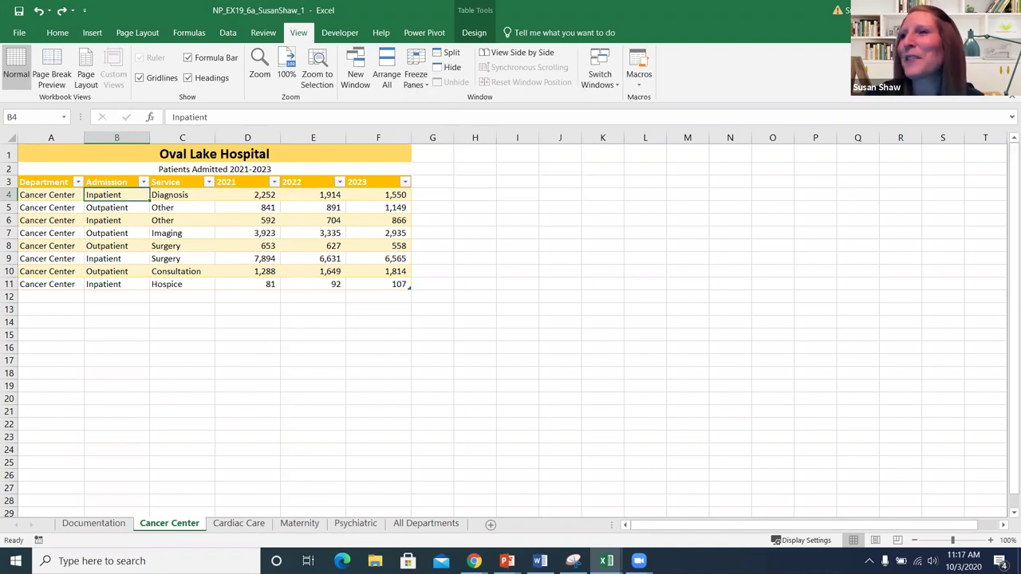
{"action": "key", "text": "alt+Tab"}
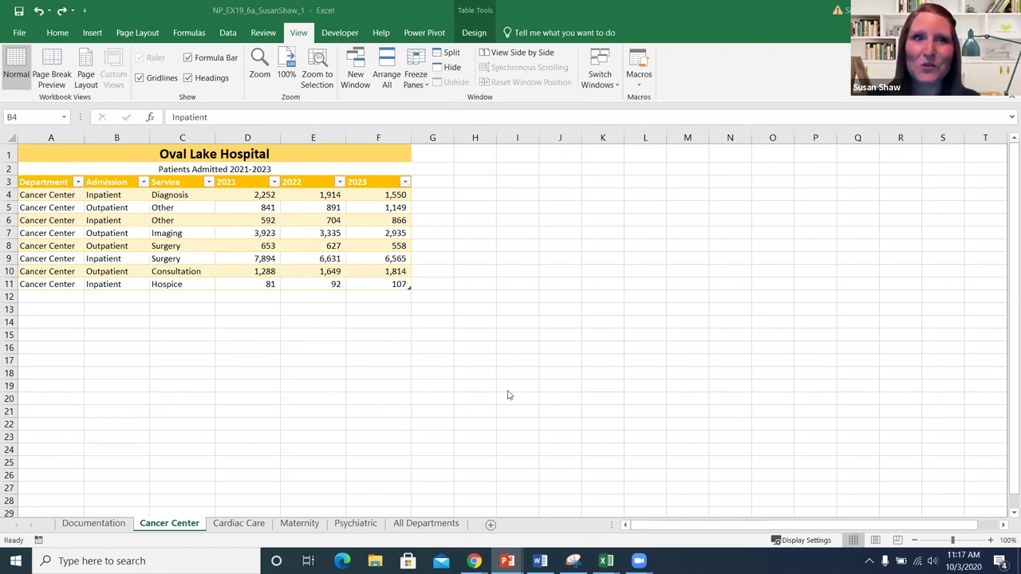
On the Cardiac Care worksheet, convert the range A3:F10 into an Excel table that has headers.
{"action": "left_click", "coordinate": [238, 525]}
{"action": "left_click", "coordinate": [238, 524]}
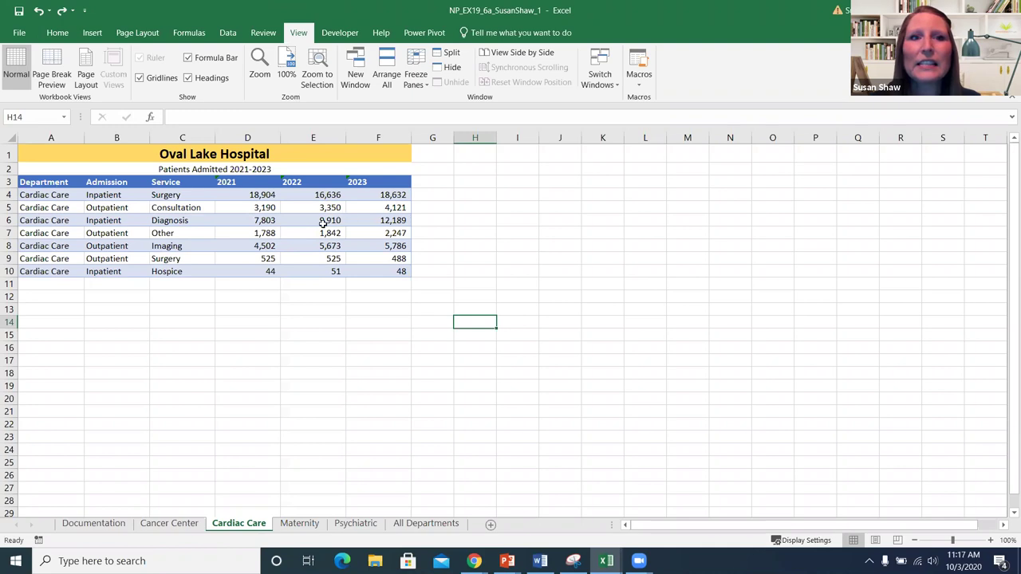
{"action": "scroll", "coordinate": [292, 233], "scroll_direction": "down", "scroll_amount": 2}
{"action": "scroll", "coordinate": [293, 239], "scroll_direction": "up", "scroll_amount": 2}
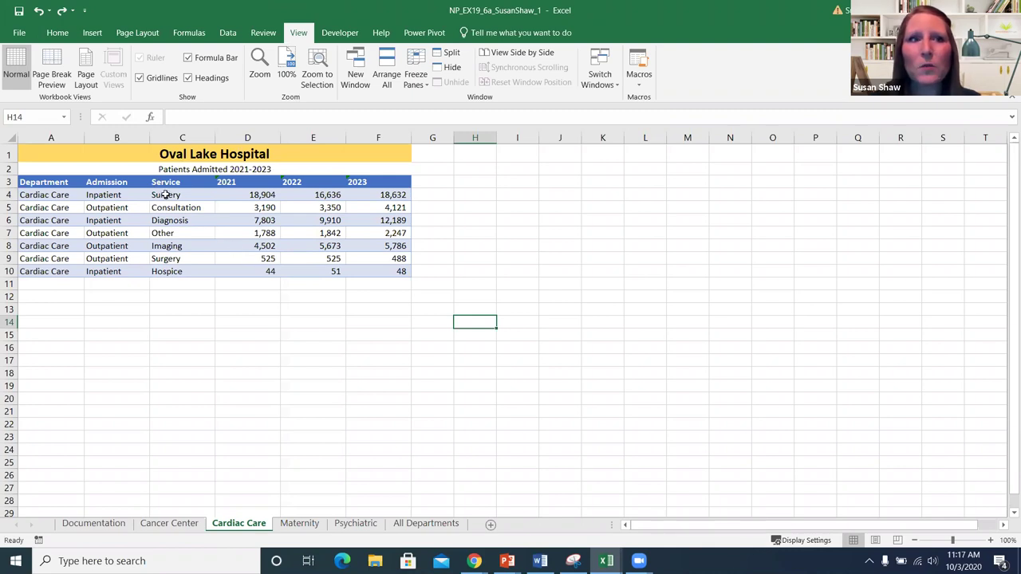
{"action": "mouse_move", "coordinate": [51, 182]}
{"action": "left_mouse_down"}
{"action": "mouse_move", "coordinate": [166, 196]}
{"action": "mouse_move", "coordinate": [399, 257]}
{"action": "mouse_move", "coordinate": [398, 270]}
{"action": "left_mouse_up"}
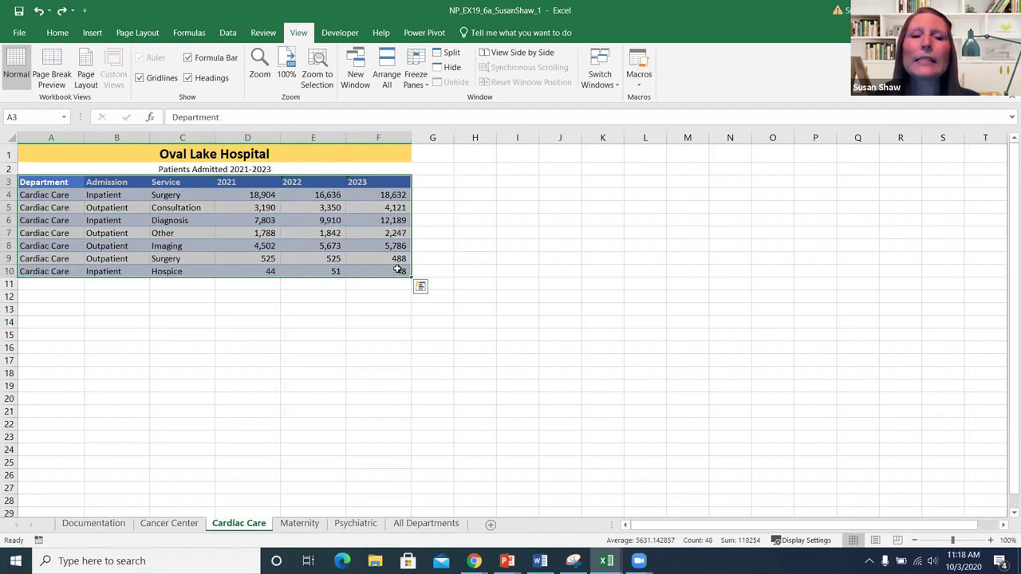
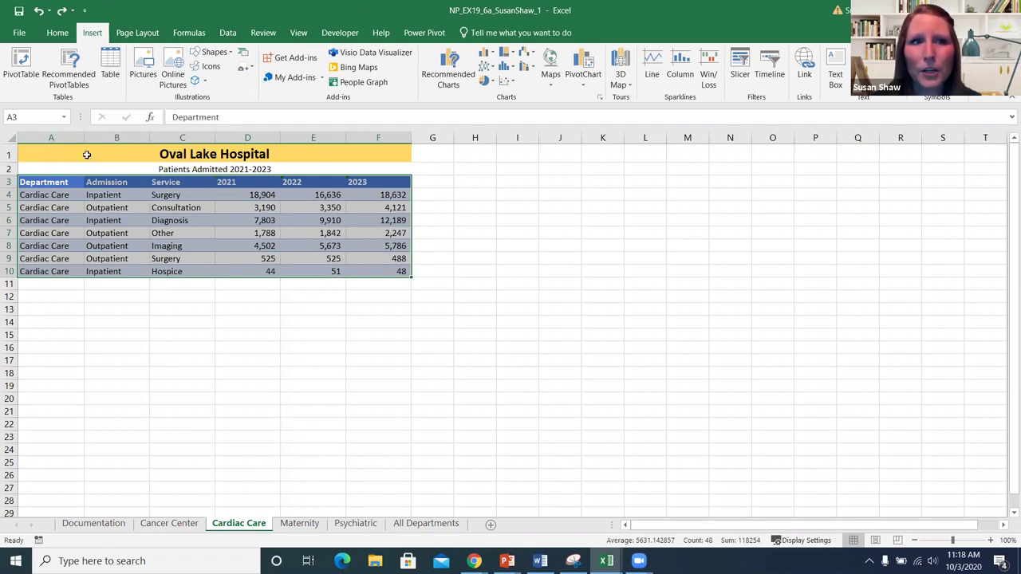
{"action": "left_click_drag", "start_coordinate": [33, 184], "coordinate": [359, 266]}
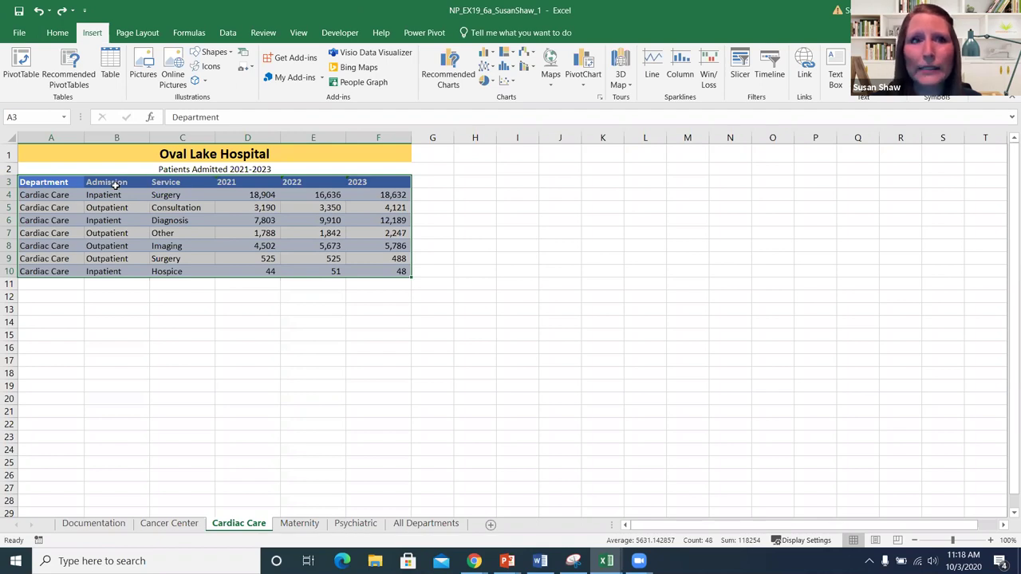
{"action": "left_click", "coordinate": [110, 65]}
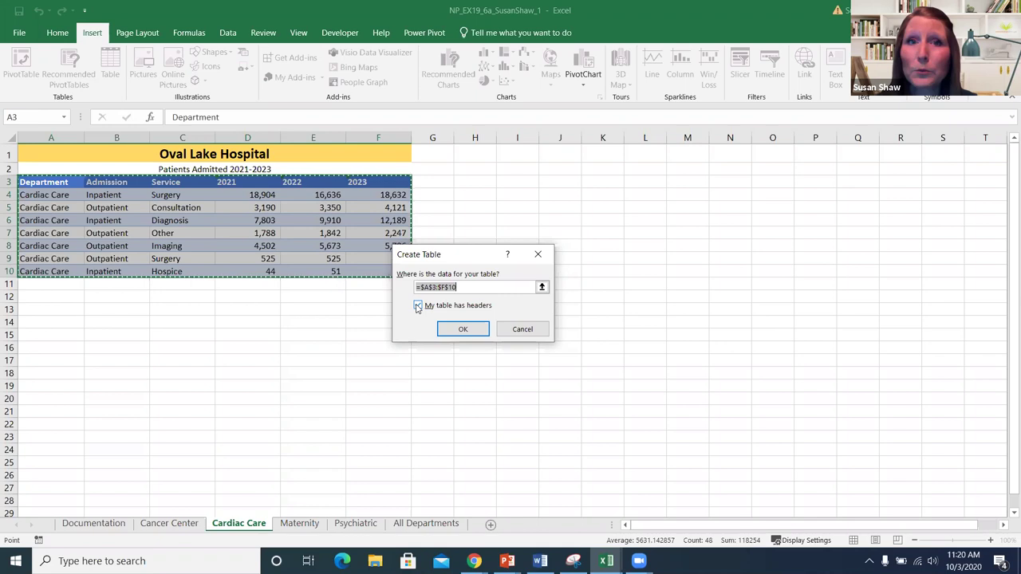
{"action": "left_click", "coordinate": [463, 329]}
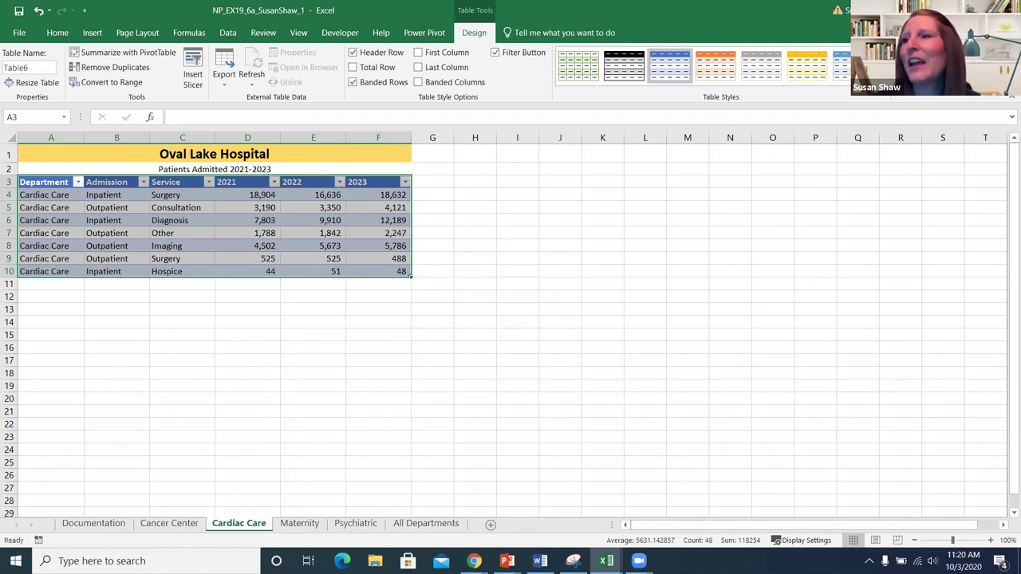
{"action": "left_click", "coordinate": [508, 560]}
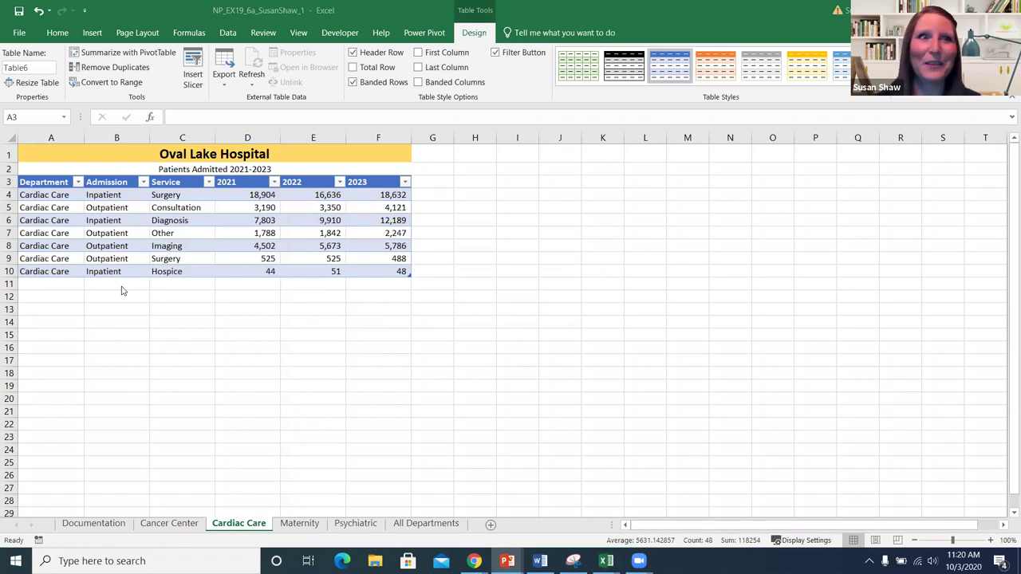
Apply the gold medium table style with banded rows to the table A3:F10 on the Cardiac Care worksheet.
{"action": "left_click", "coordinate": [26, 182]}
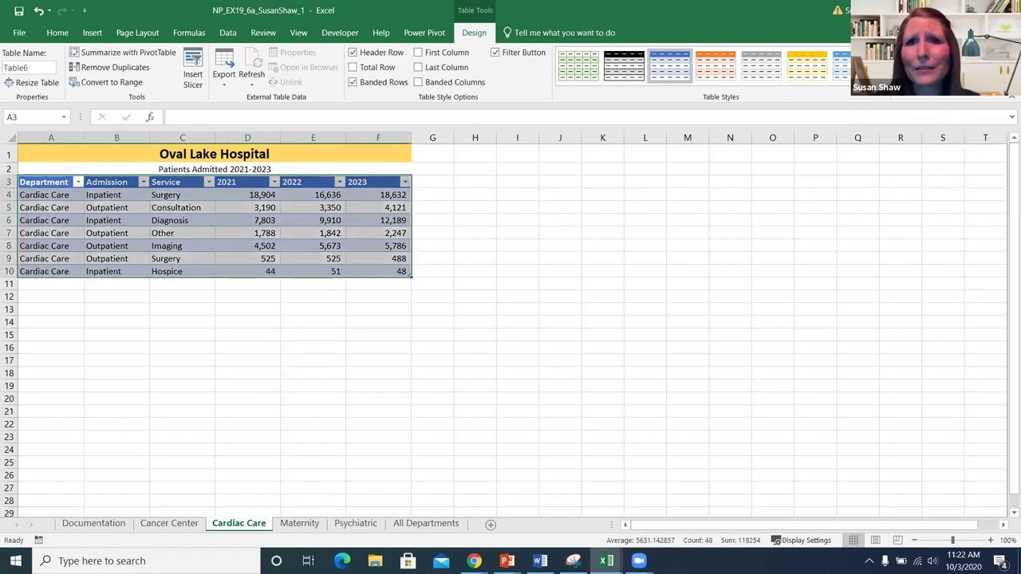
{"action": "left_click", "coordinate": [1011, 96]}
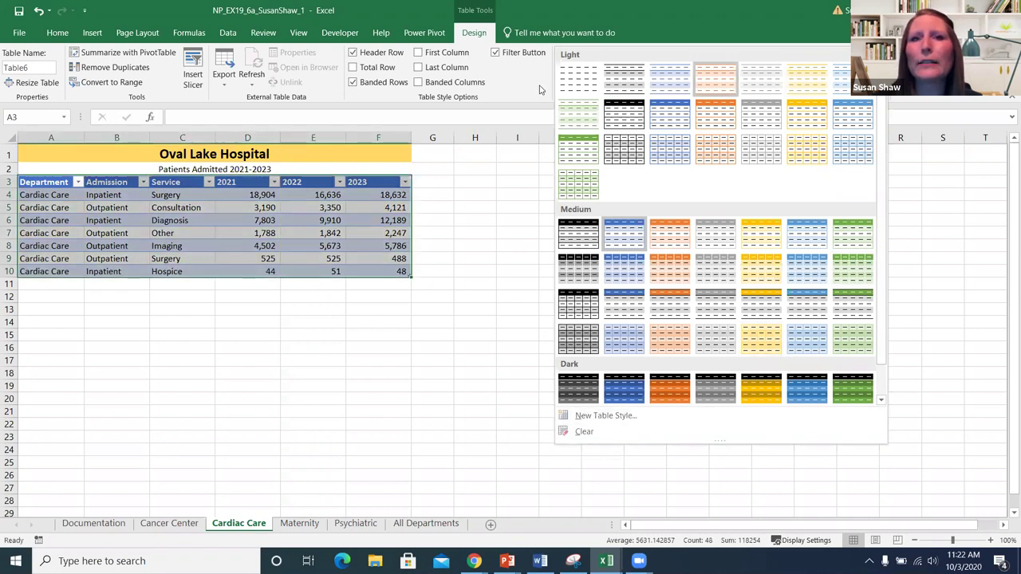
{"action": "key", "text": "Escape"}
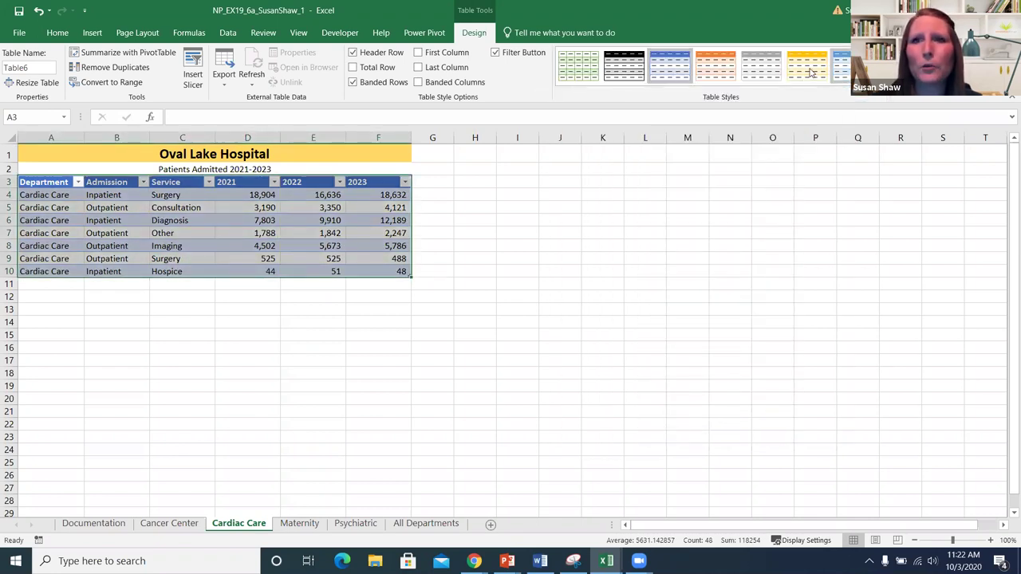
{"action": "left_click", "coordinate": [811, 71]}
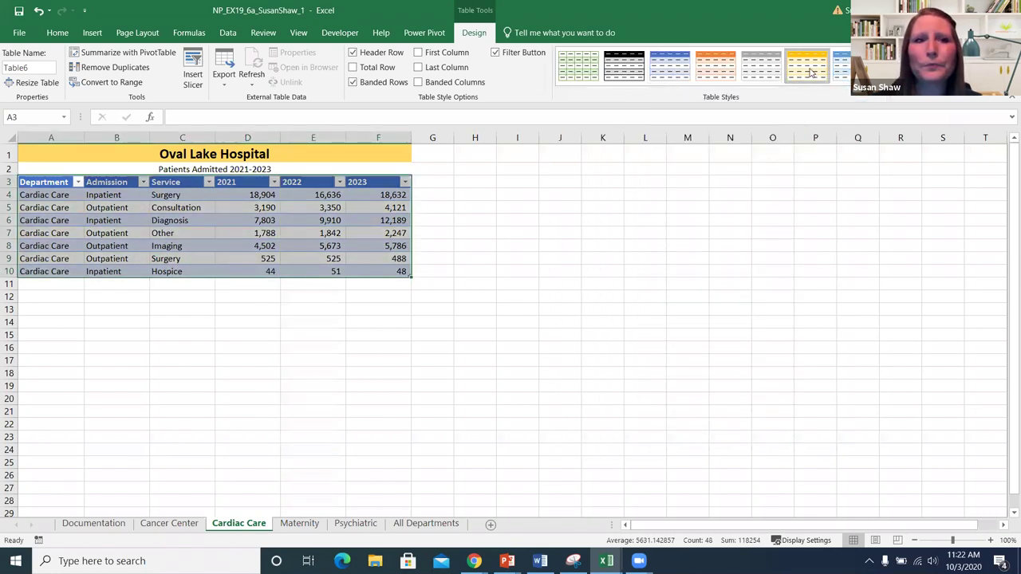
{"action": "left_click", "coordinate": [599, 245]}
{"action": "left_click", "coordinate": [112, 195]}
{"action": "left_click_drag", "start_coordinate": [41, 182], "coordinate": [403, 273]}
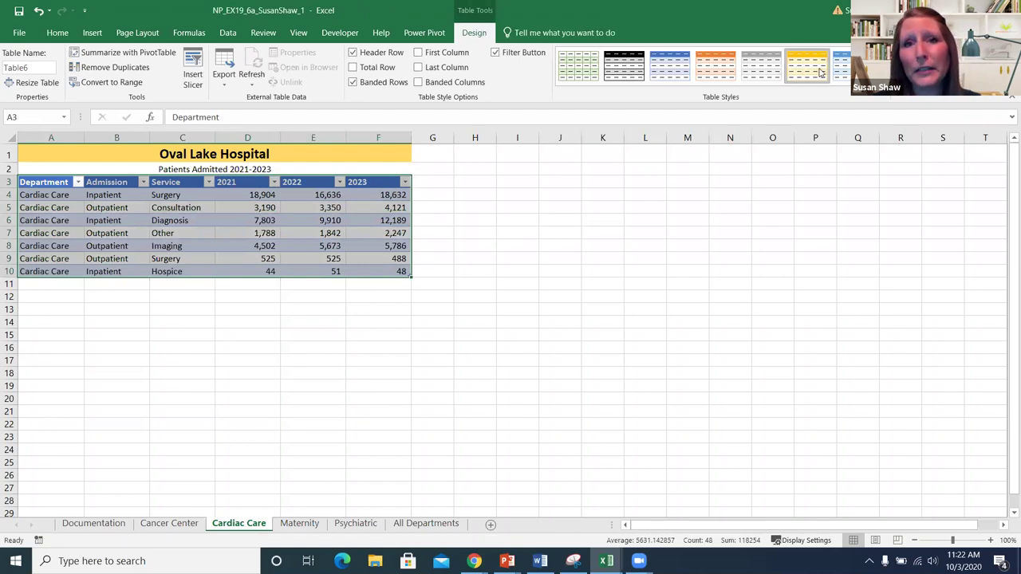
{"action": "left_click", "coordinate": [512, 248]}
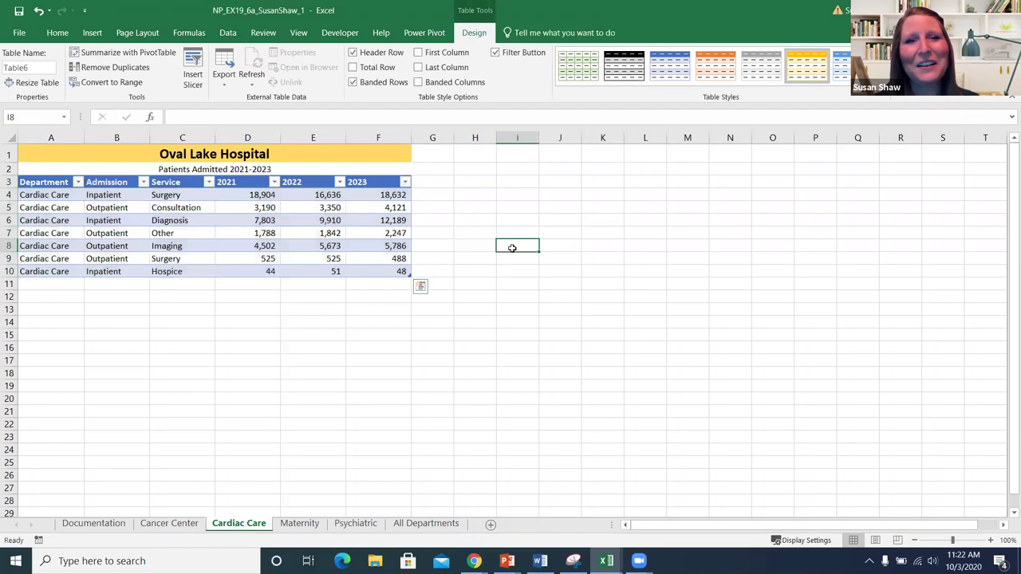
{"action": "left_click_drag", "start_coordinate": [42, 180], "coordinate": [398, 271]}
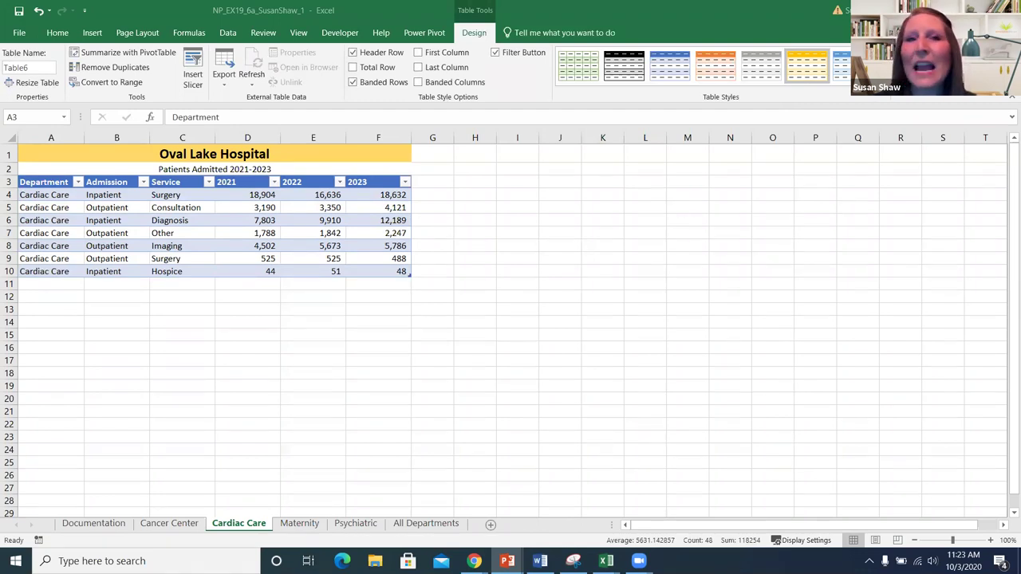
Rename the table on the Cardiac Care worksheet as CardiacCare.
{"action": "left_click", "coordinate": [40, 182]}
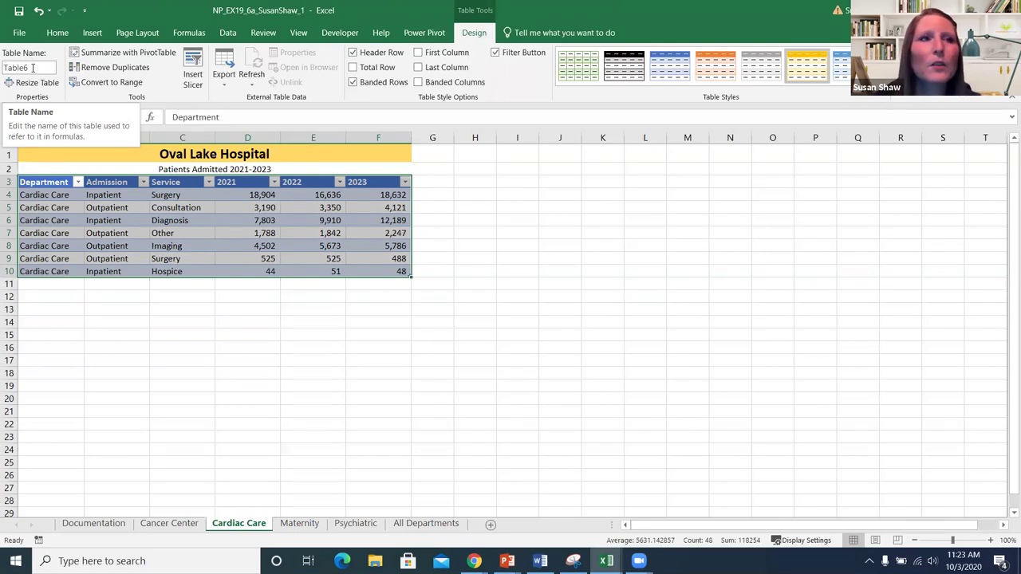
{"action": "left_click", "coordinate": [36, 69]}
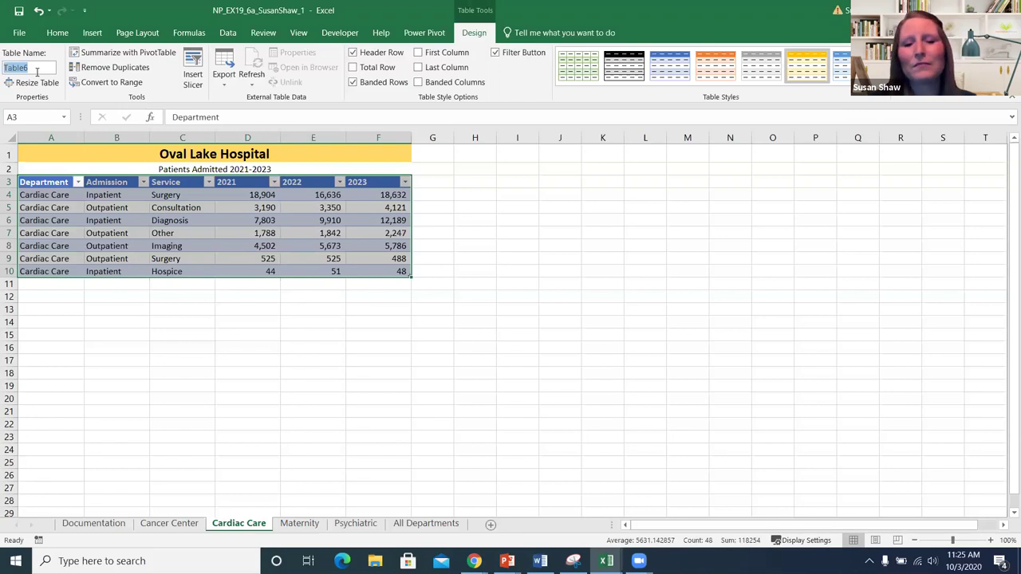
{"action": "type", "text": "C"}
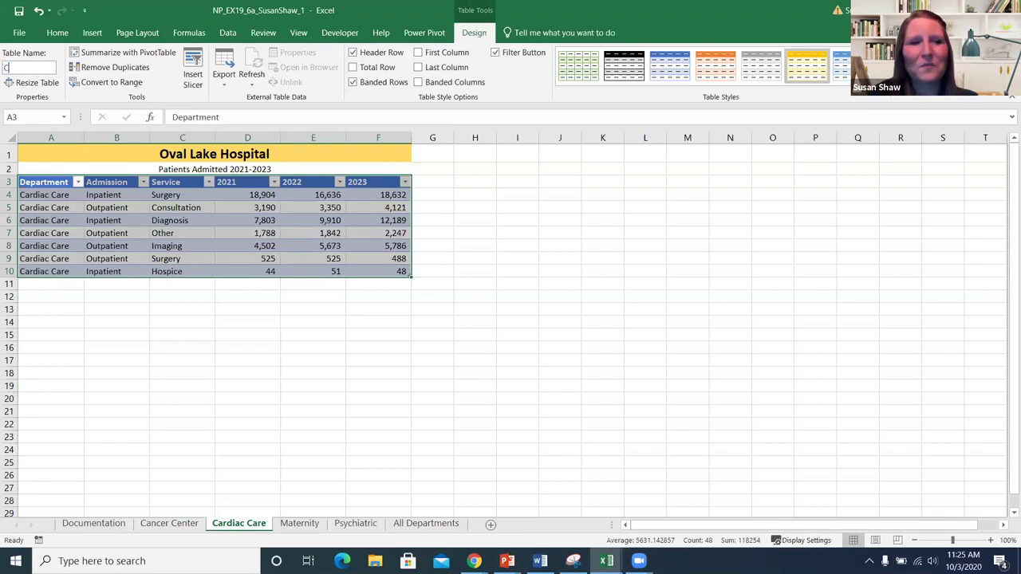
{"action": "type", "text": "ardiac"}
{"action": "key", "text": "BackSpace"}
{"action": "type", "text": "Care"}
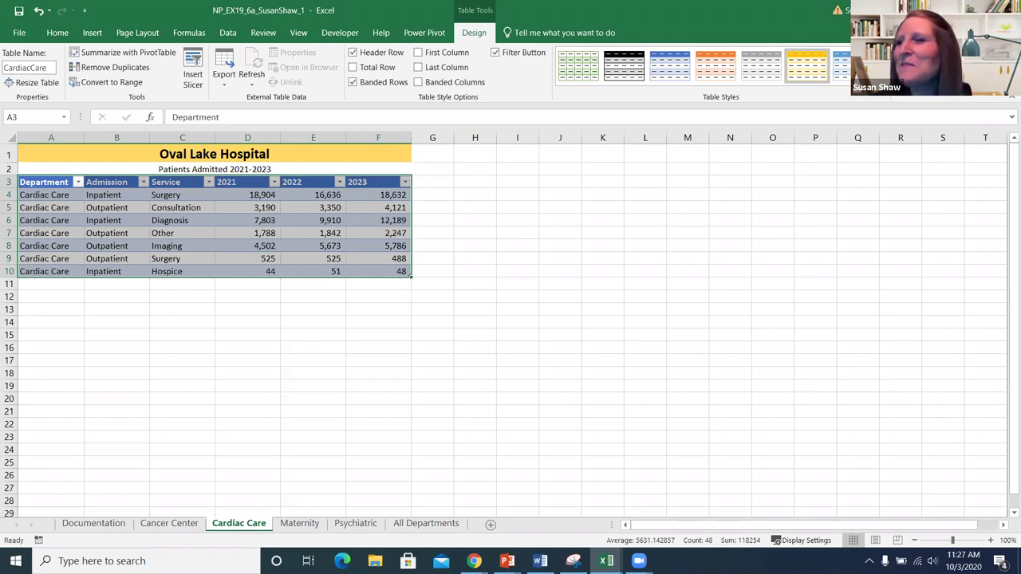
{"action": "key", "text": "alt+Tab"}
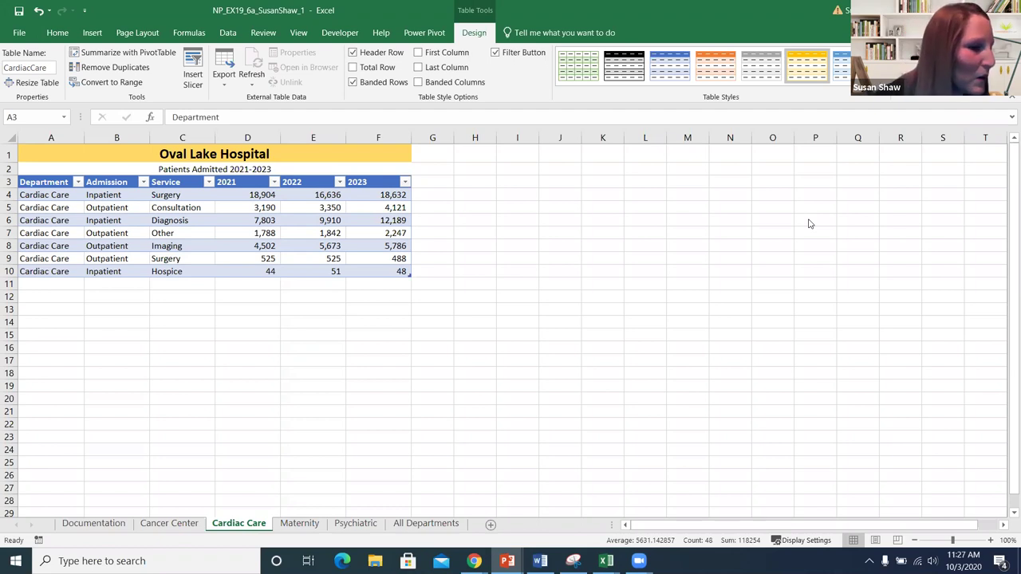
On the Cancer Center worksheet, sort the table by Department from A to Z.
{"action": "left_click", "coordinate": [175, 531]}
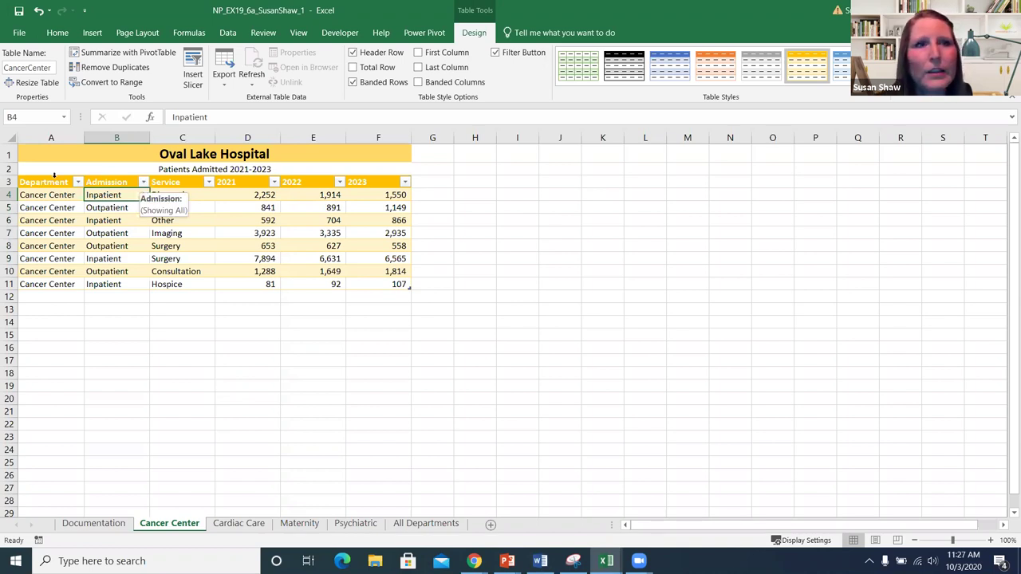
{"action": "left_click", "coordinate": [77, 183]}
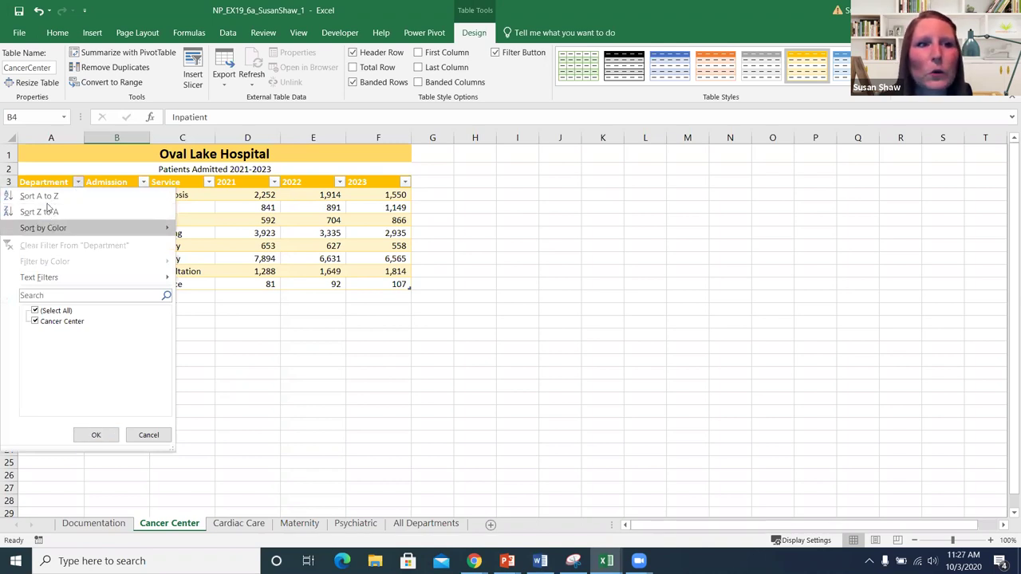
{"action": "left_click", "coordinate": [53, 196]}
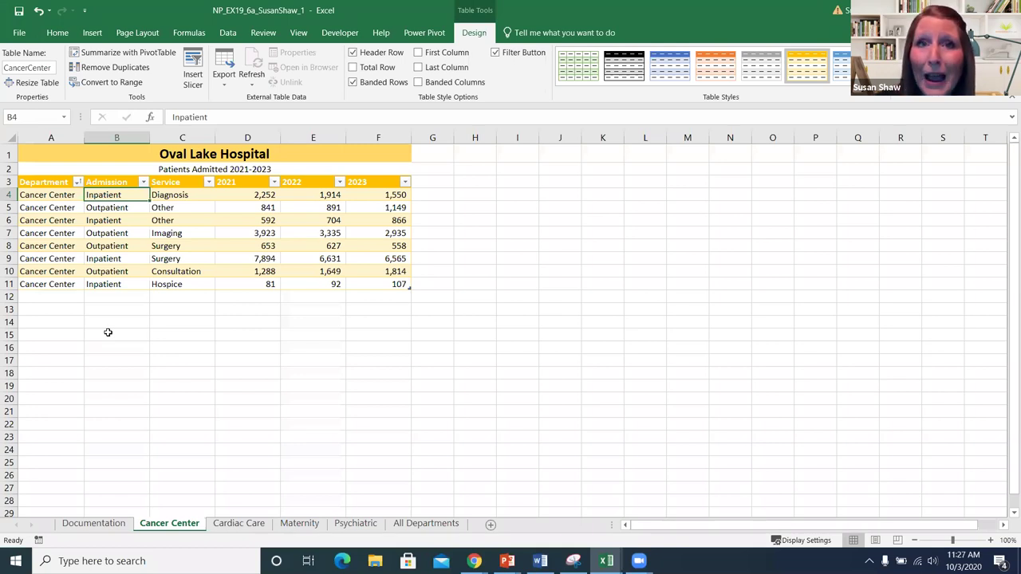
Sort the Cancer Center table by Admission from A to Z, and re-sort it by Service from A to Z.
{"action": "left_click", "coordinate": [143, 182]}
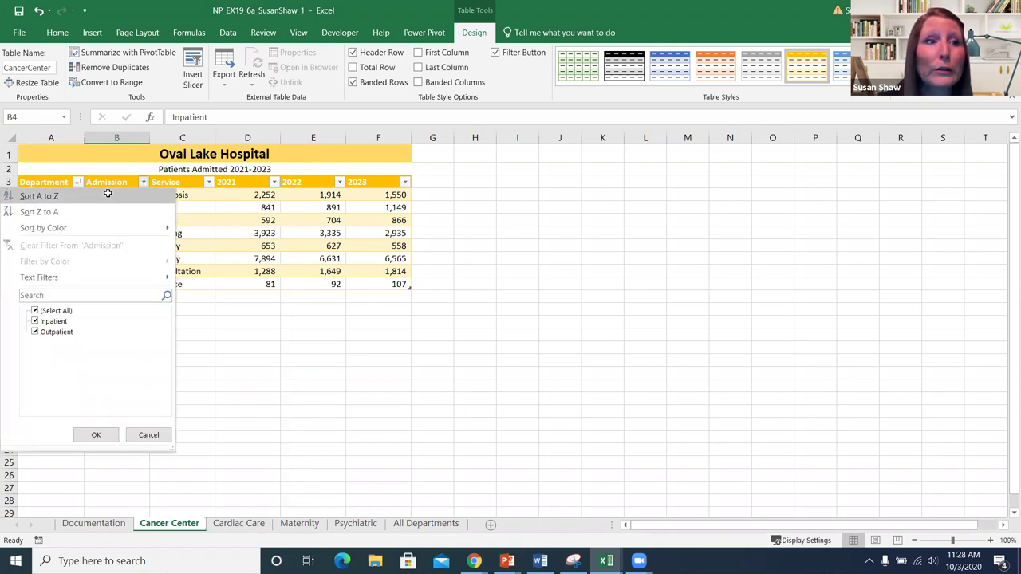
{"action": "left_click", "coordinate": [108, 194]}
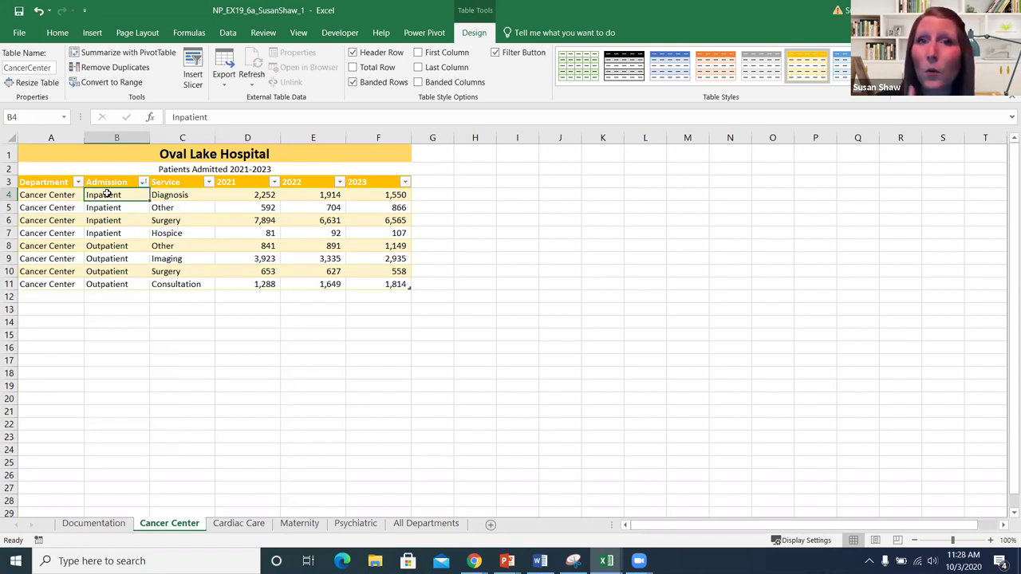
{"action": "left_click", "coordinate": [208, 182]}
{"action": "left_click", "coordinate": [185, 196]}
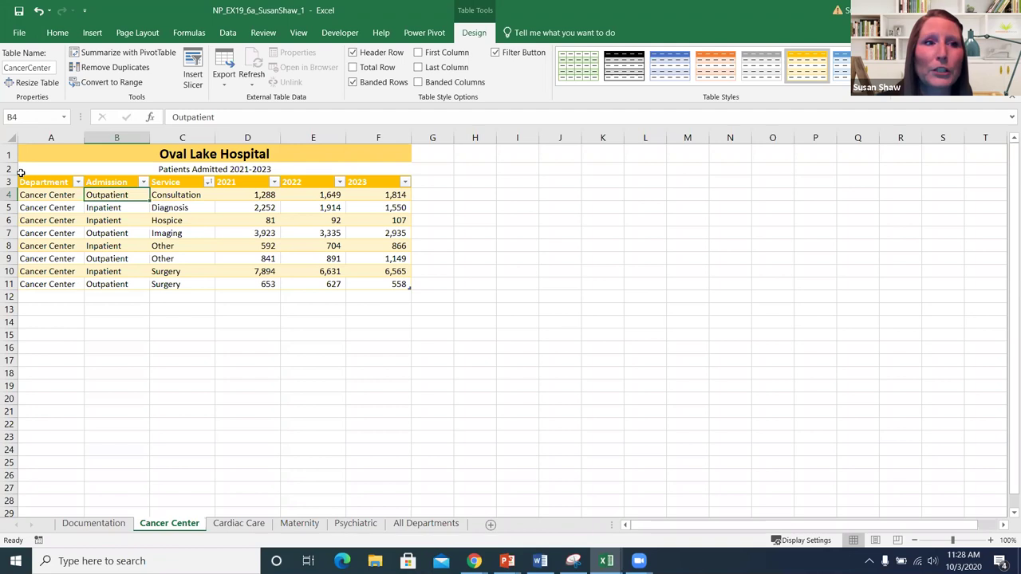
Sort the Cancer Center table with a two-level custom sort: Admission A to Z, then Service A to Z.
{"action": "left_click_drag", "start_coordinate": [24, 182], "coordinate": [56, 281]}
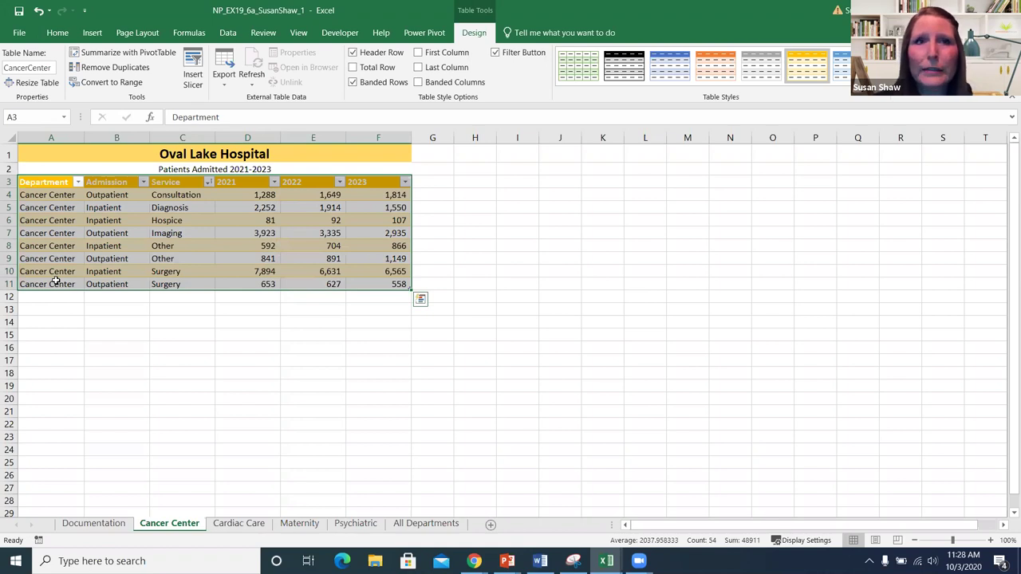
{"action": "left_click", "coordinate": [91, 34]}
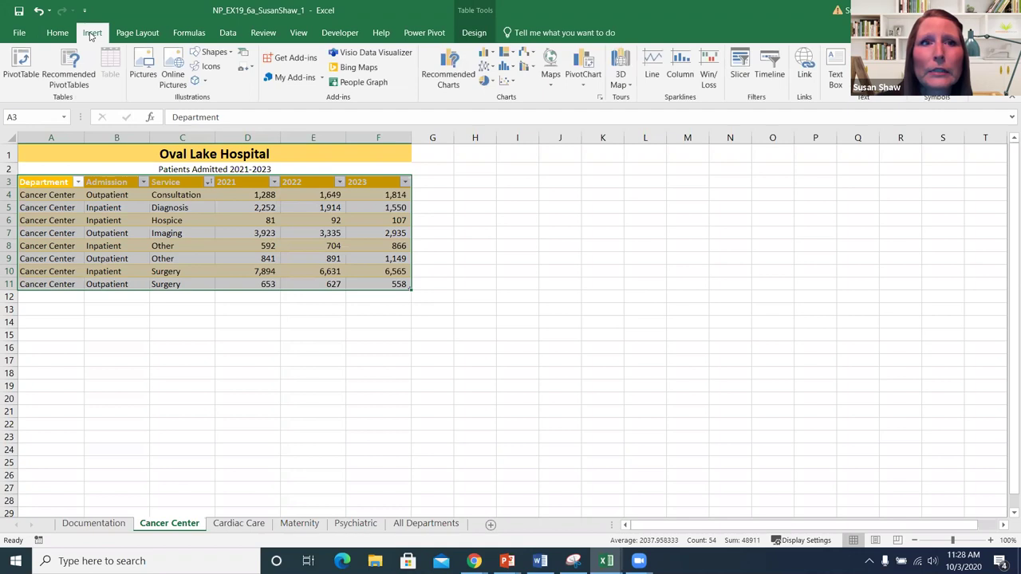
{"action": "left_click", "coordinate": [227, 34]}
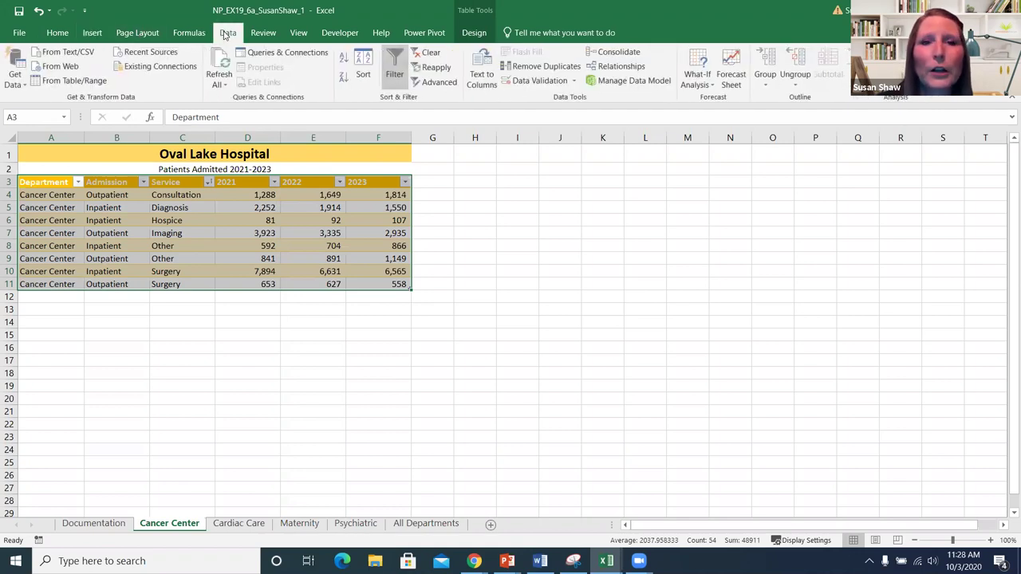
{"action": "left_click", "coordinate": [363, 71]}
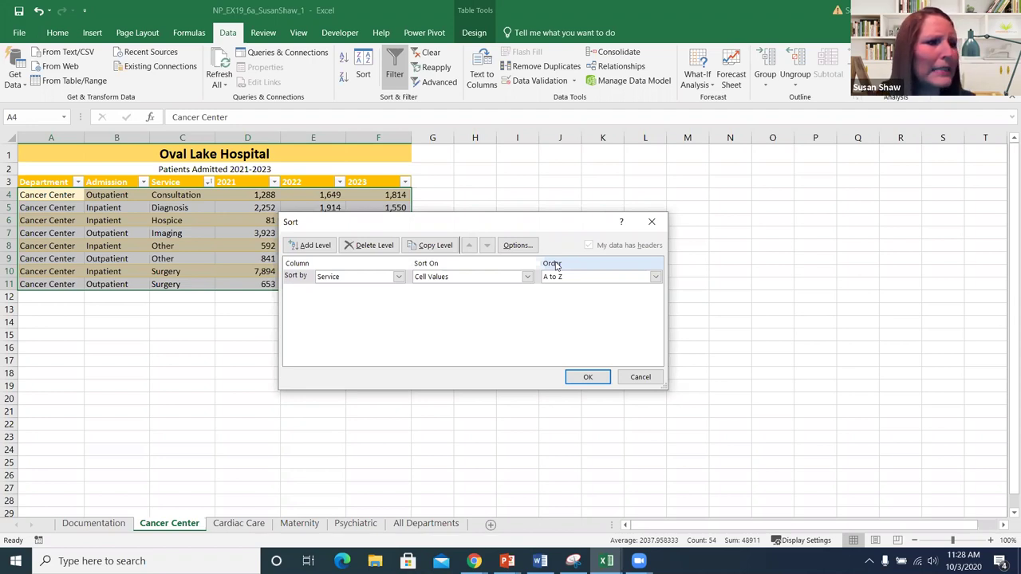
{"action": "left_click", "coordinate": [399, 276]}
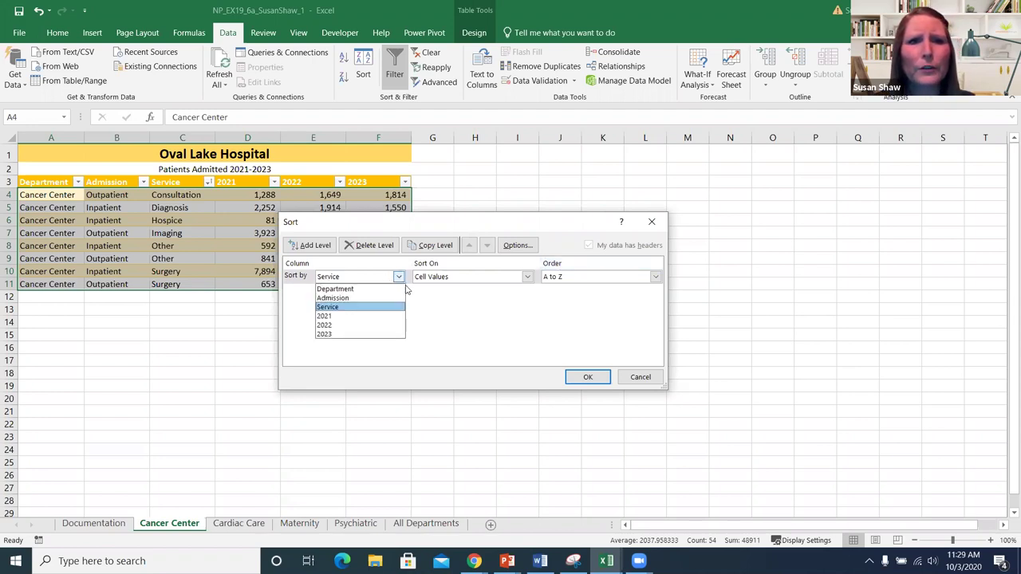
{"action": "left_click", "coordinate": [391, 299]}
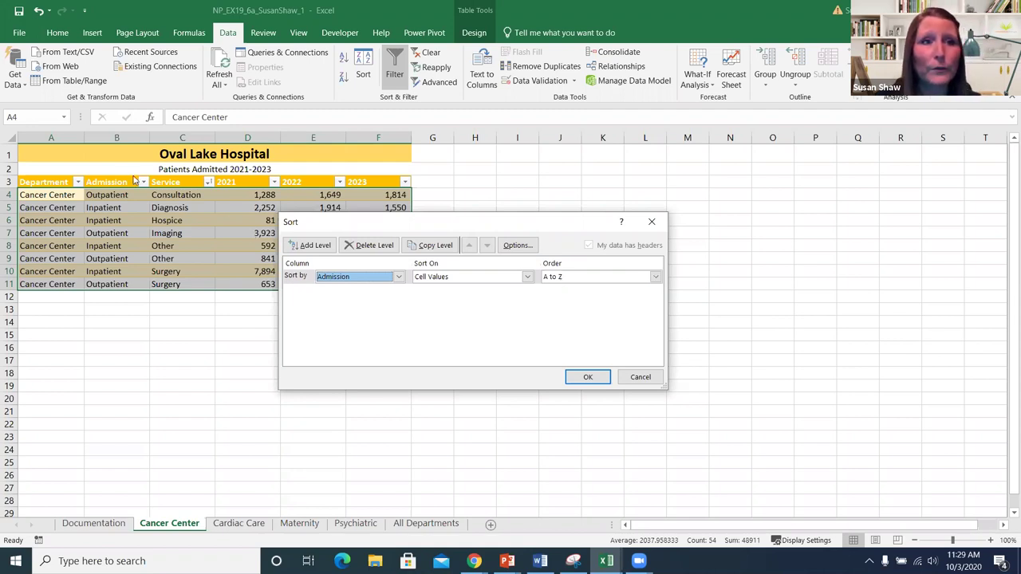
{"action": "left_click", "coordinate": [303, 250]}
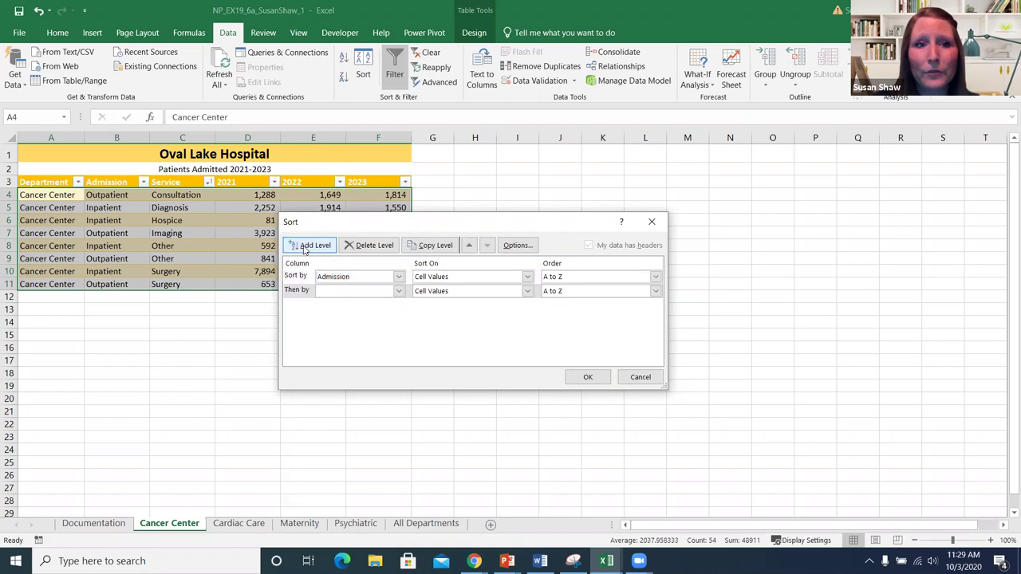
{"action": "left_click", "coordinate": [398, 291]}
{"action": "left_click", "coordinate": [379, 323]}
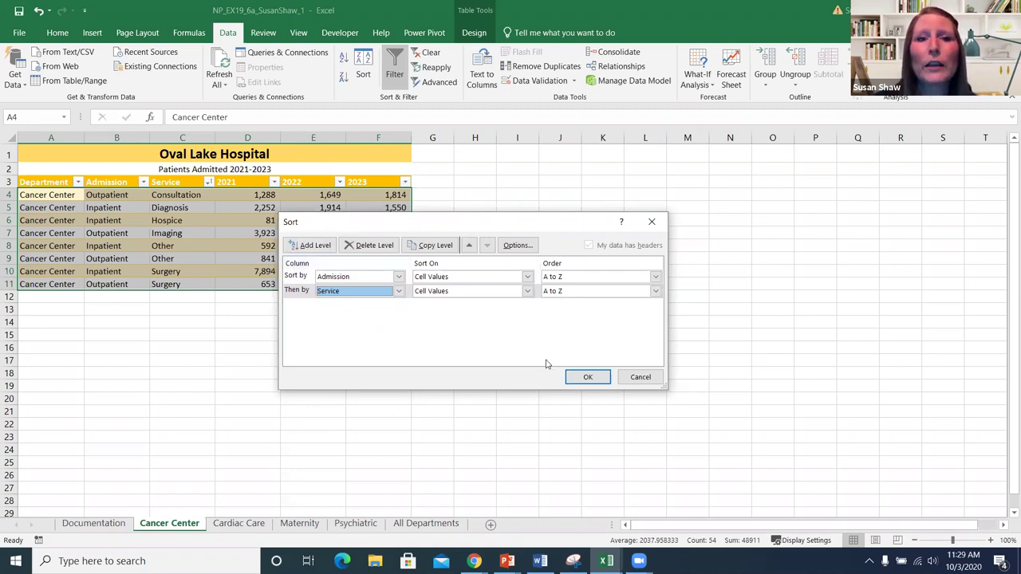
{"action": "left_click", "coordinate": [587, 378]}
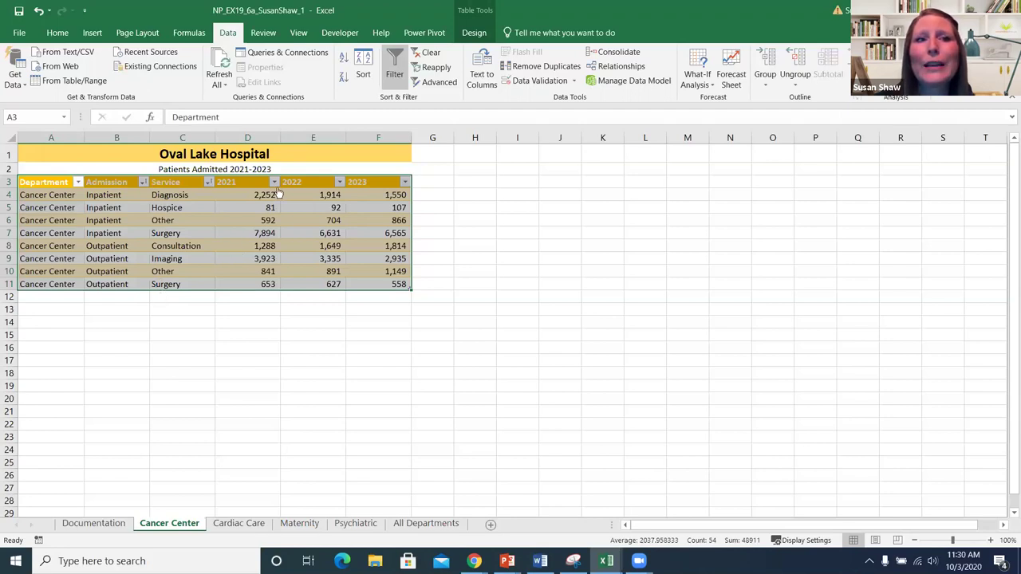
In the custom sort of the Cancer Center table, add a blank third level and delete both it and the Service level.
{"action": "left_click", "coordinate": [363, 74]}
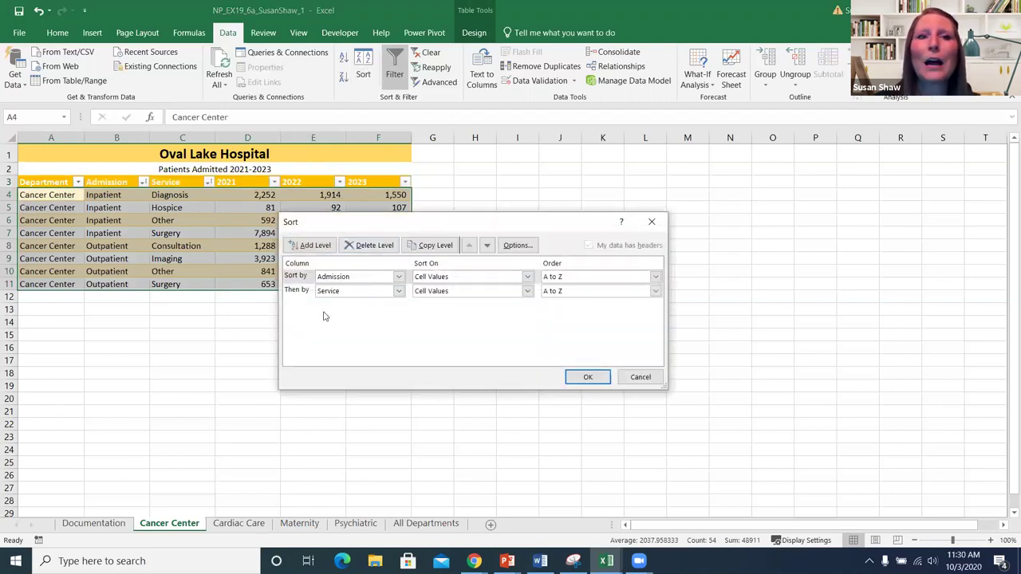
{"action": "left_click", "coordinate": [296, 291]}
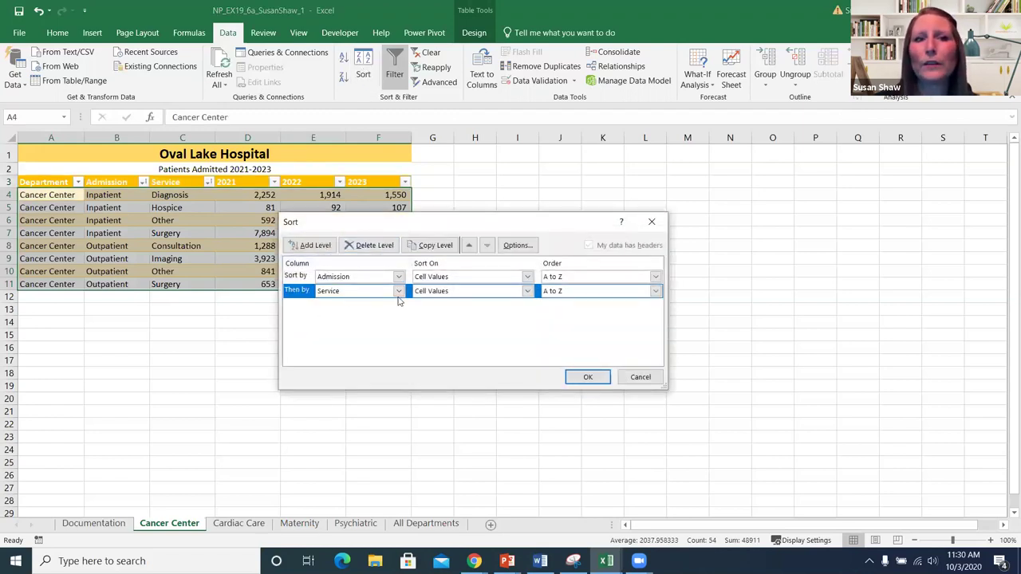
{"action": "left_click", "coordinate": [315, 246]}
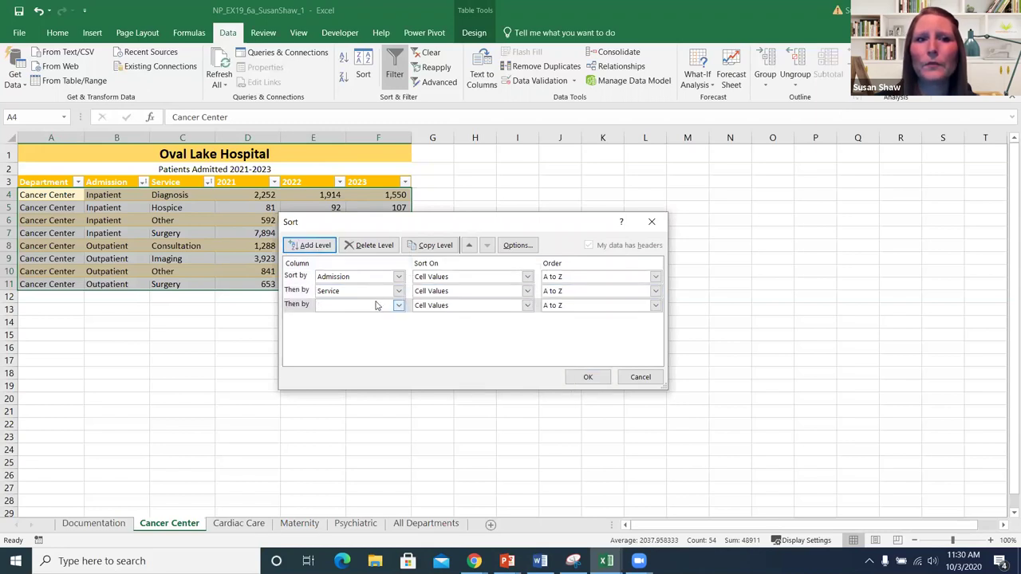
{"action": "left_click", "coordinate": [361, 246]}
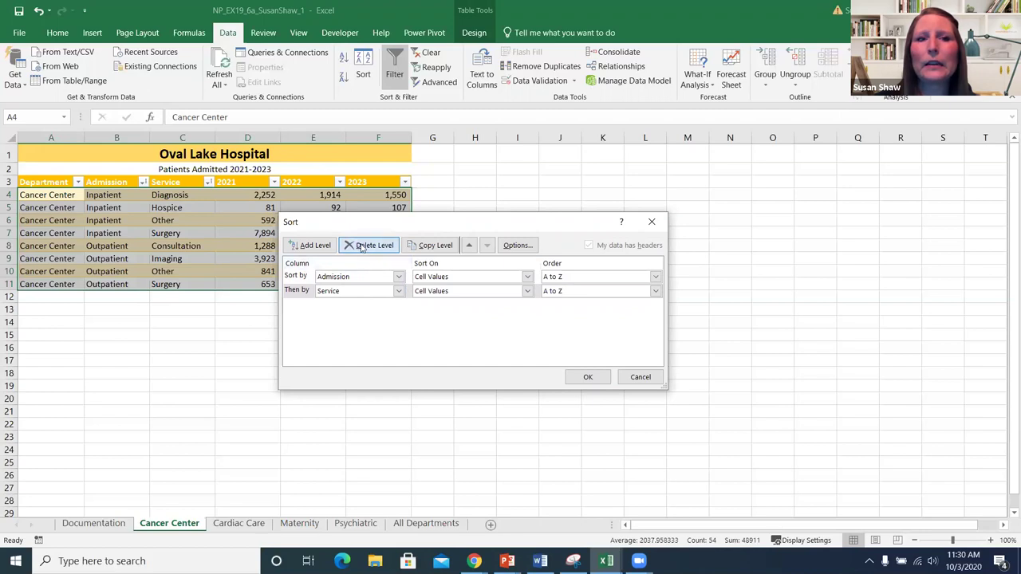
{"action": "left_click", "coordinate": [361, 246]}
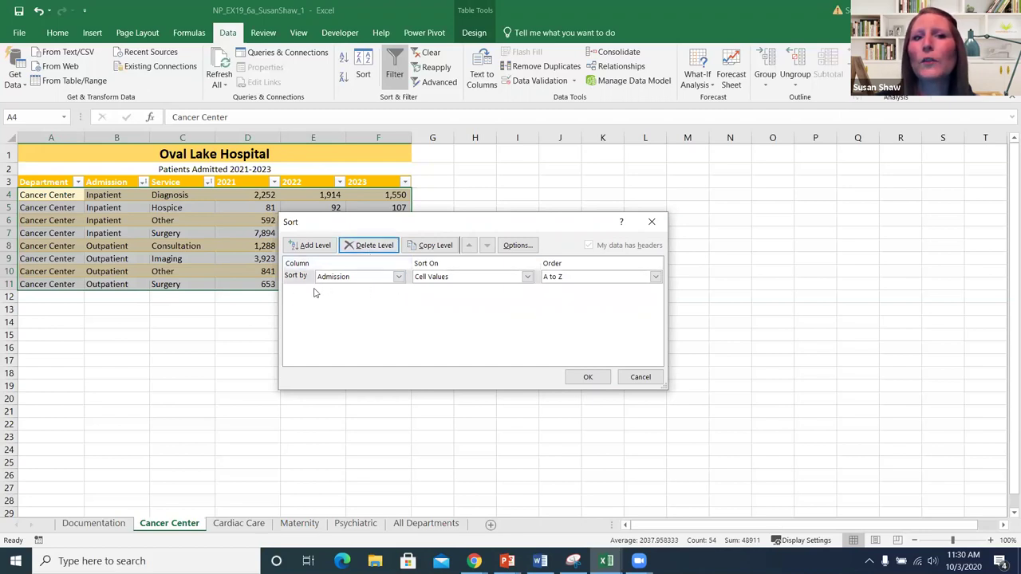
In the Cancer Center custom sort, add a second level for 2021, on cell values, ordered smallest to largest.
{"action": "left_click", "coordinate": [308, 247]}
{"action": "left_click", "coordinate": [398, 292]}
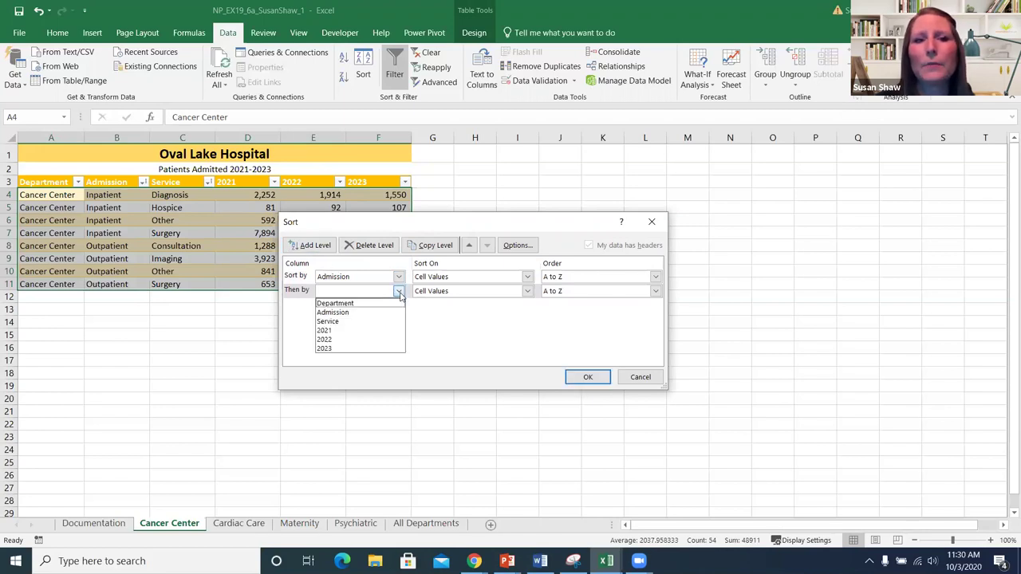
{"action": "left_click", "coordinate": [372, 330]}
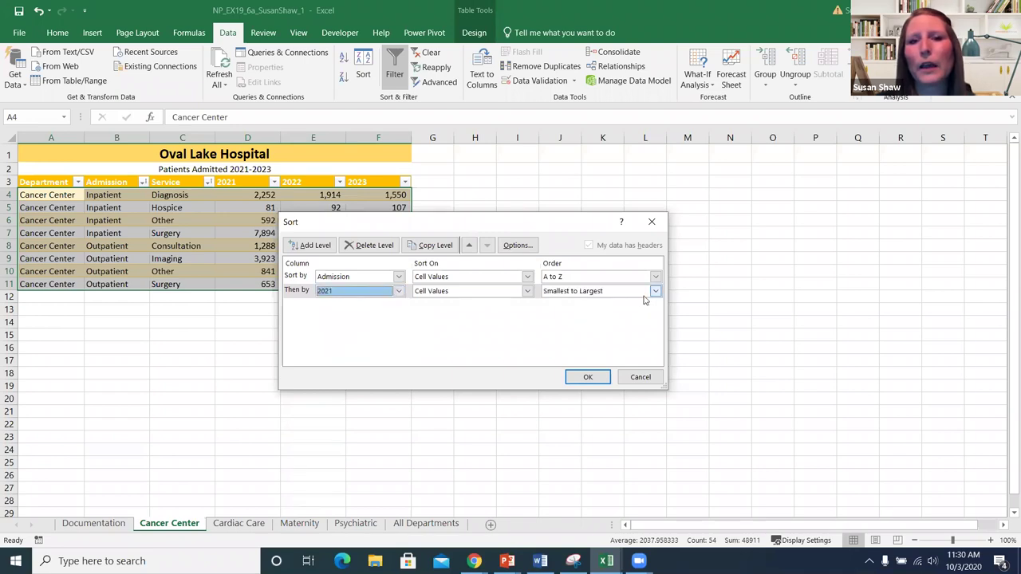
{"action": "left_click", "coordinate": [527, 291]}
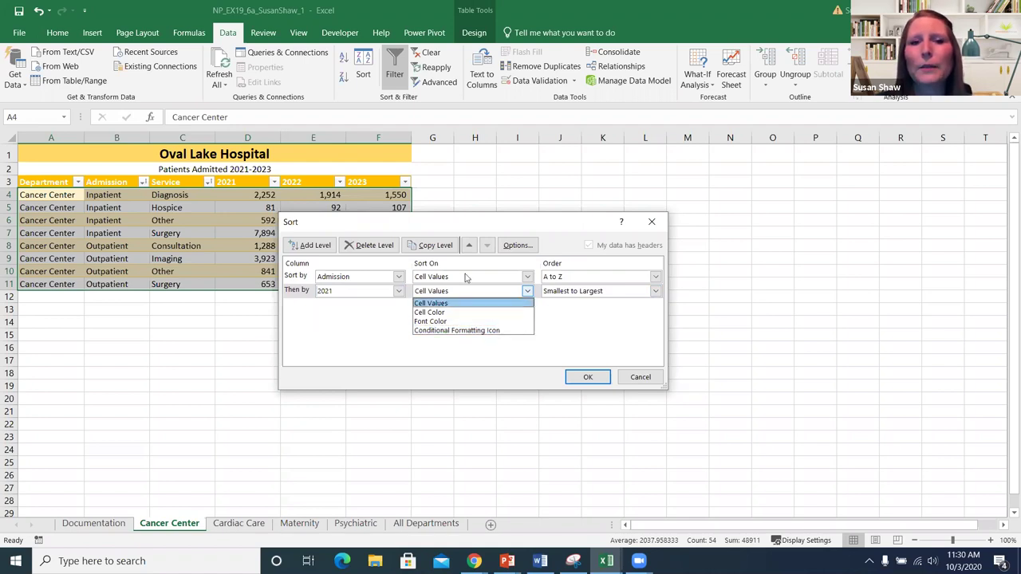
{"action": "left_click", "coordinate": [463, 303]}
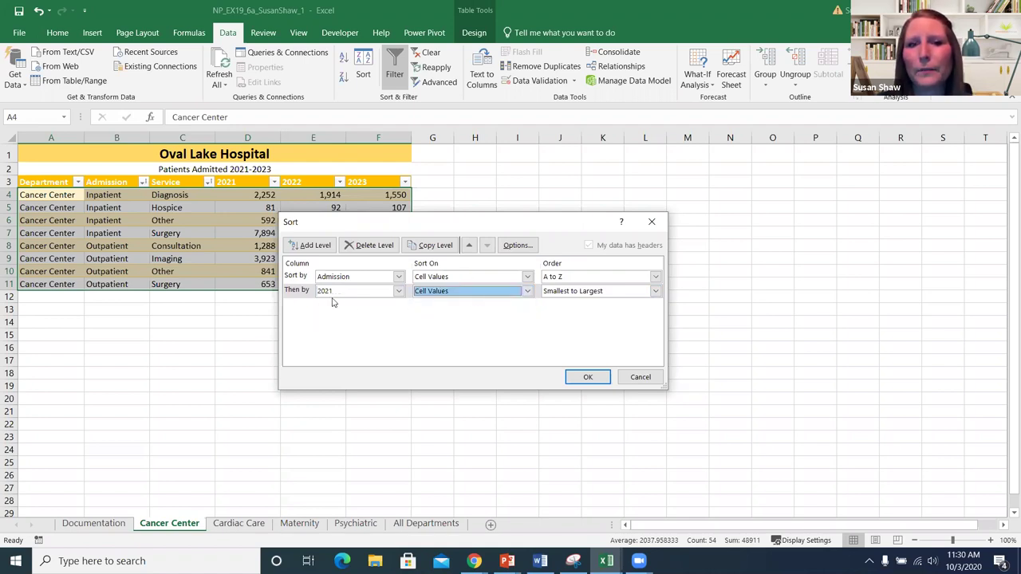
Delete the 2021 and Admission levels from the Cancer Center custom sort and apply the sort without any levels.
{"action": "left_click", "coordinate": [293, 292]}
{"action": "left_click", "coordinate": [384, 248]}
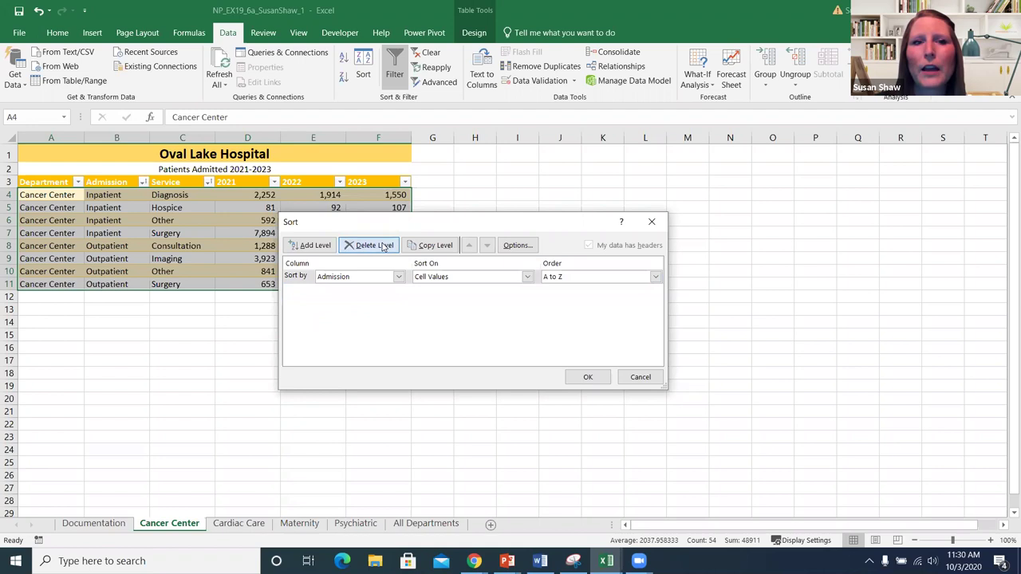
{"action": "left_click", "coordinate": [384, 247]}
{"action": "left_click", "coordinate": [588, 376]}
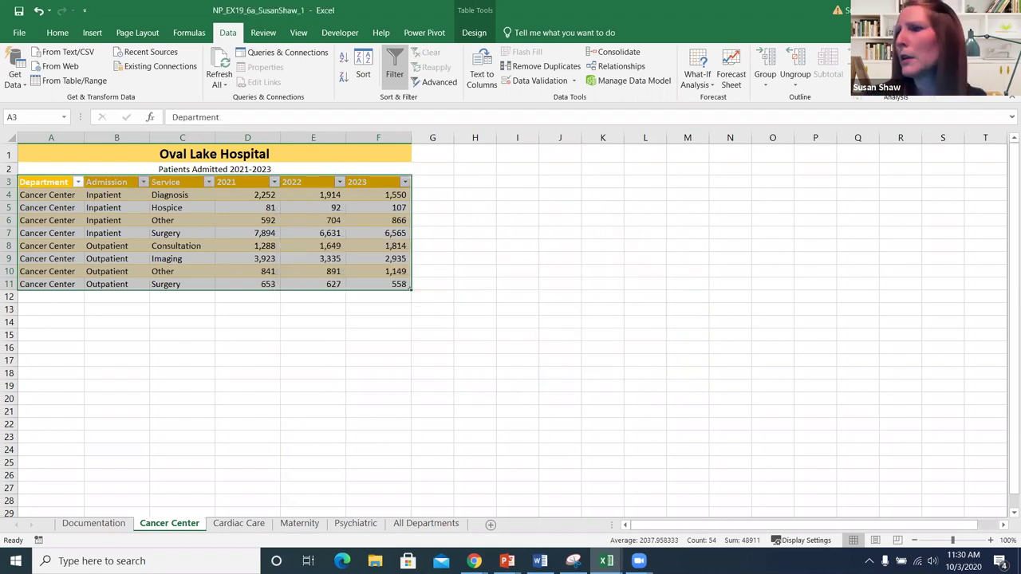
Add a total row to the Cancer Center table.
{"action": "key", "text": "alt+Tab"}
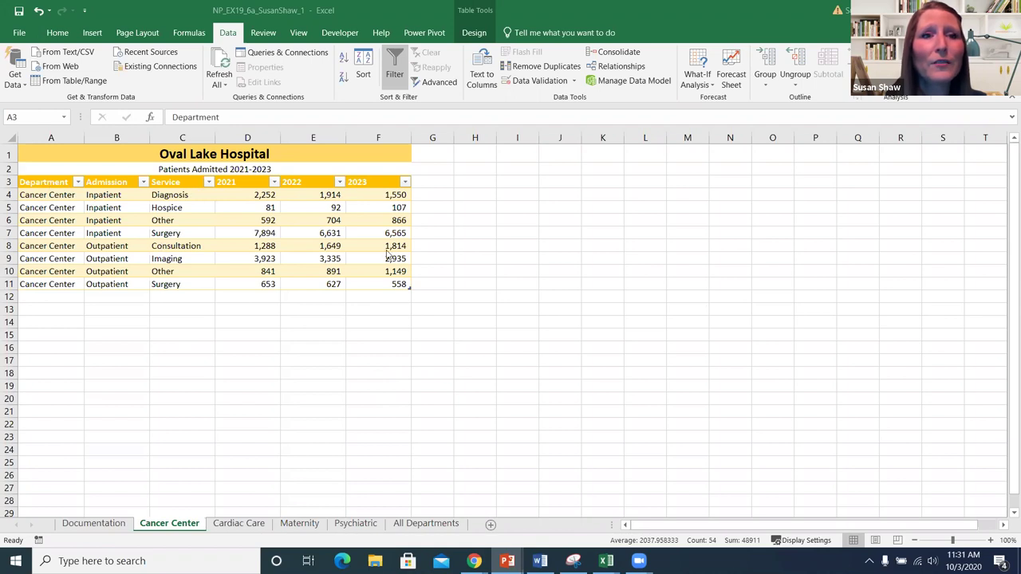
{"action": "left_click", "coordinate": [475, 33]}
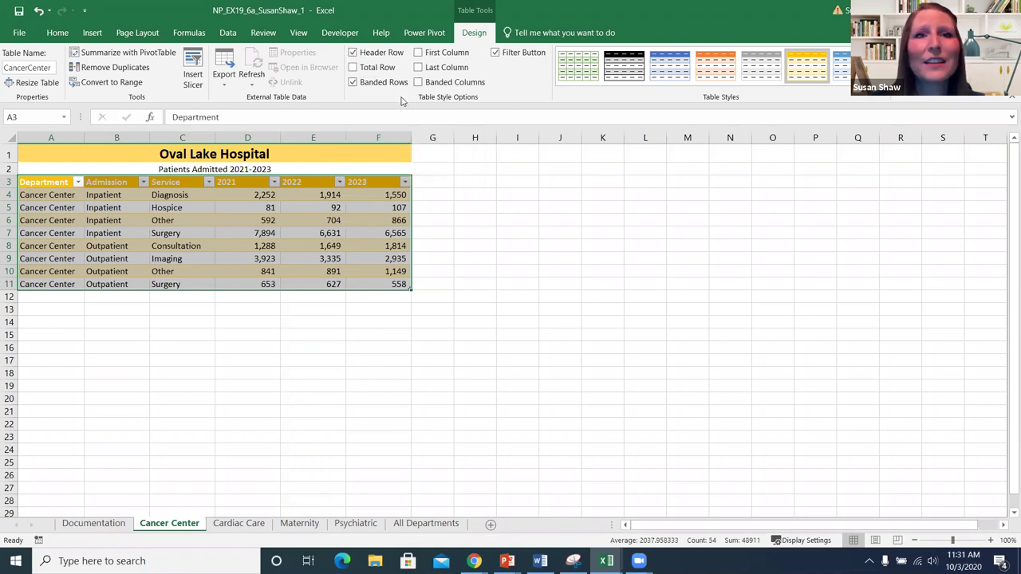
{"action": "left_click", "coordinate": [353, 68]}
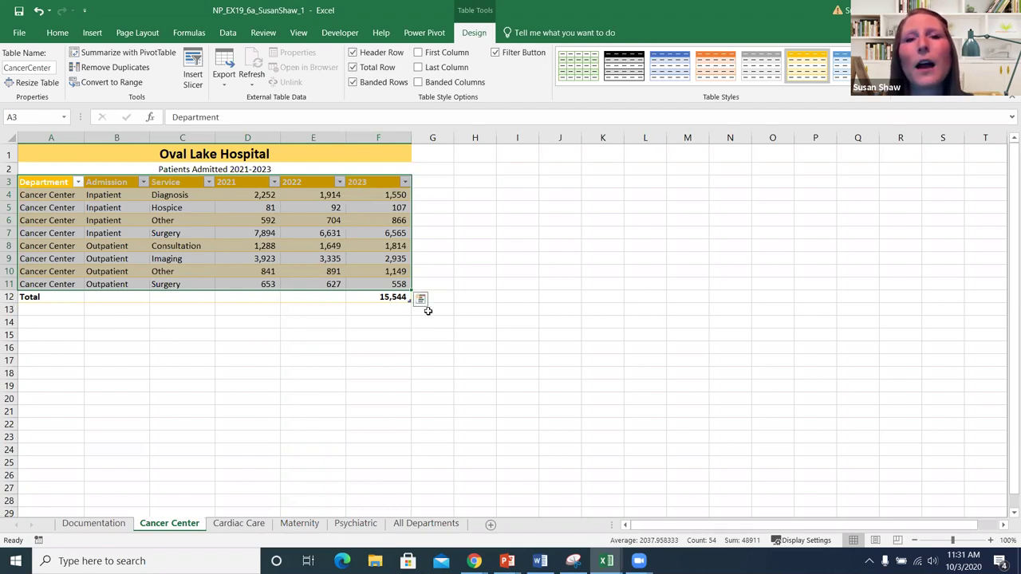
Examine the summary functions offered in the total row cells of the 2021 and Admission columns.
{"action": "left_click", "coordinate": [323, 298]}
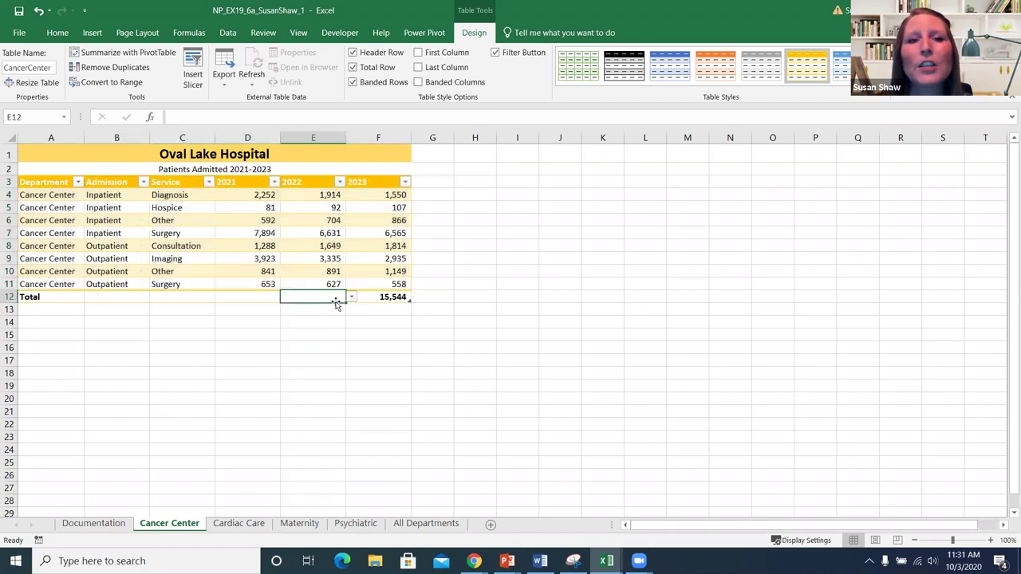
{"action": "left_click", "coordinate": [254, 298]}
{"action": "left_click", "coordinate": [196, 297]}
{"action": "left_click", "coordinate": [121, 297]}
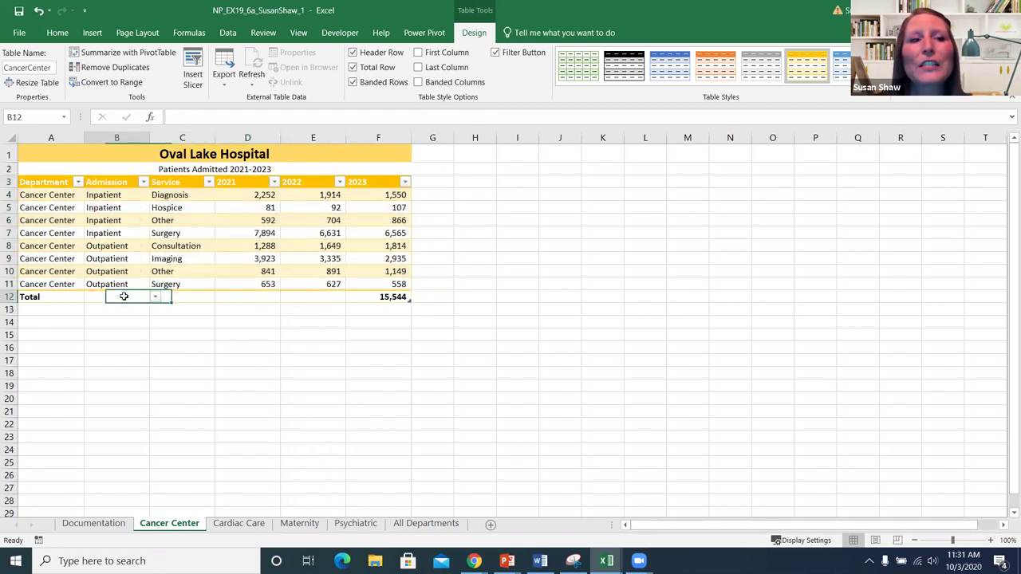
{"action": "left_click", "coordinate": [266, 298]}
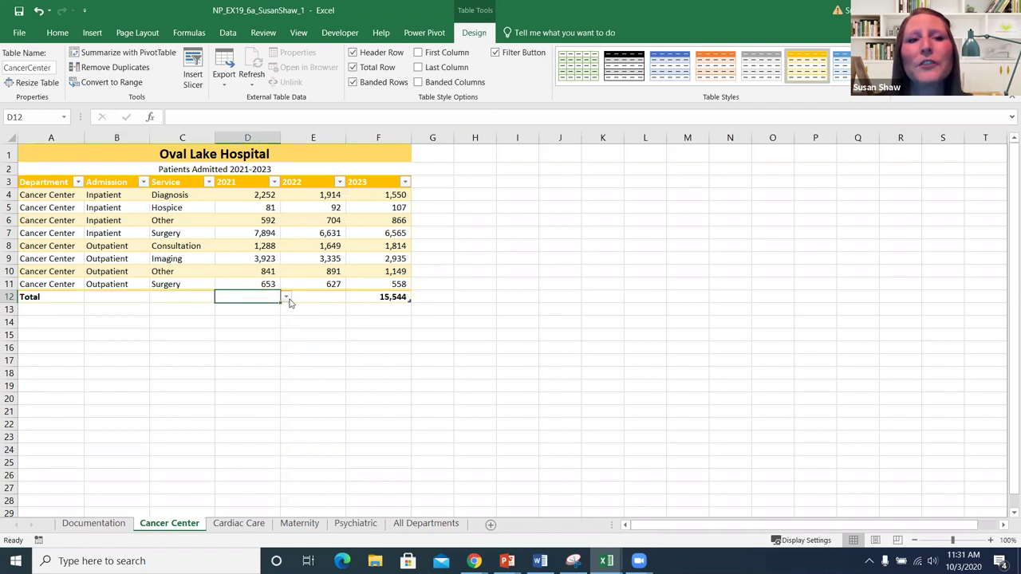
{"action": "left_click", "coordinate": [286, 298]}
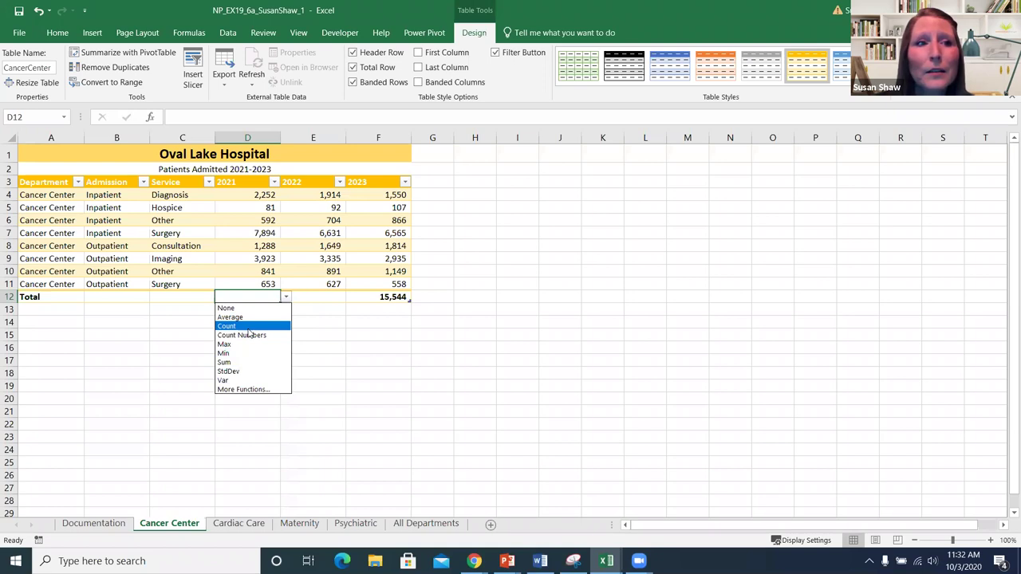
{"action": "left_click", "coordinate": [118, 297]}
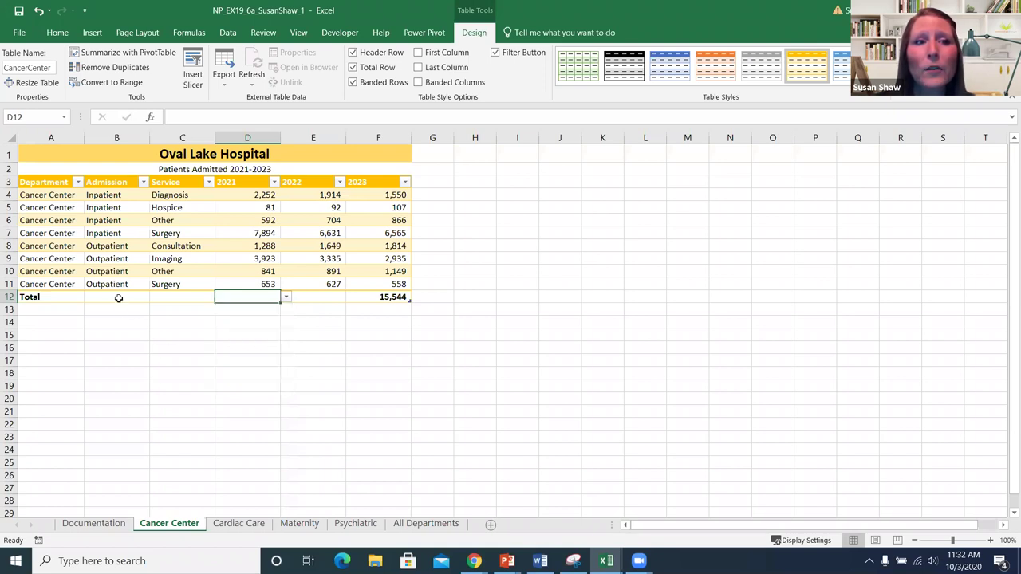
{"action": "left_click", "coordinate": [118, 297]}
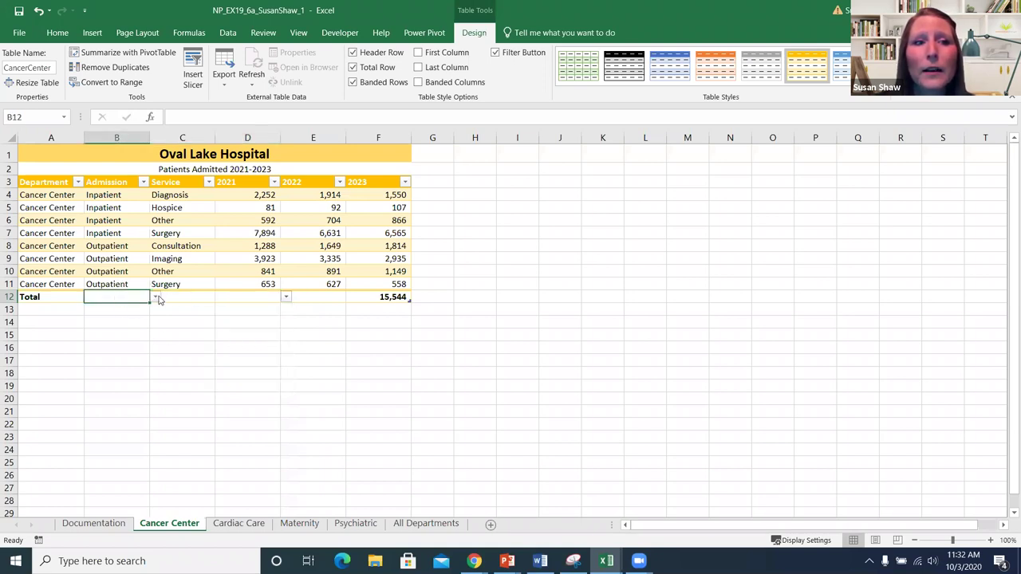
{"action": "left_click", "coordinate": [156, 297]}
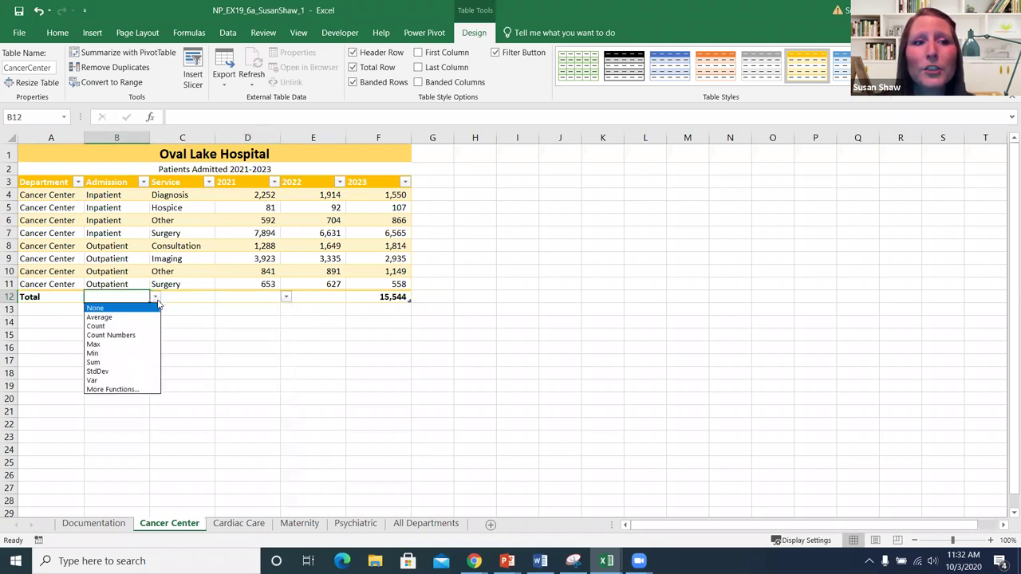
In the total row, summarize the 2021 column with Count, and change it to Average.
{"action": "left_click", "coordinate": [260, 301]}
{"action": "left_click", "coordinate": [258, 297]}
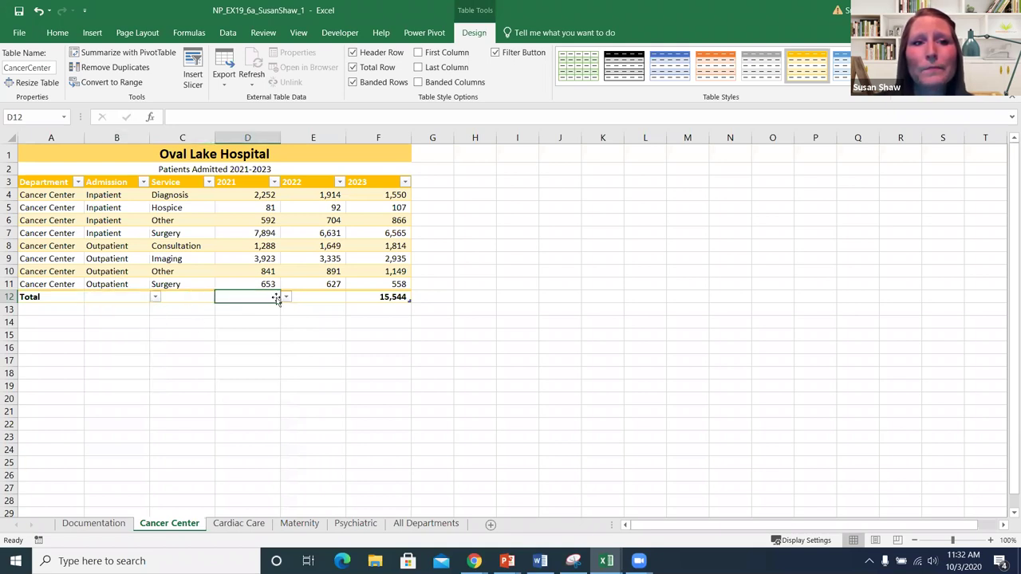
{"action": "left_click", "coordinate": [285, 297]}
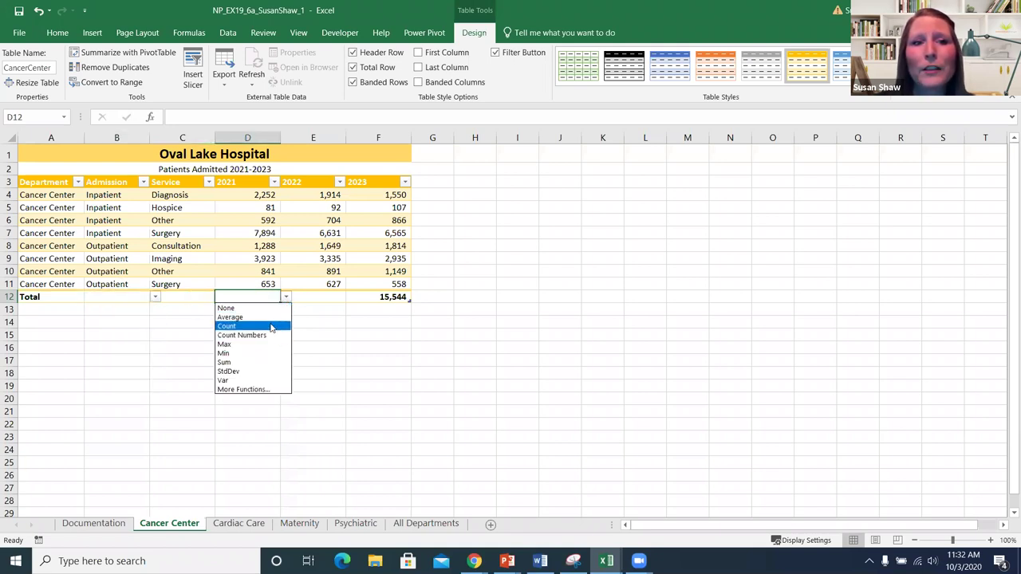
{"action": "left_click", "coordinate": [271, 327]}
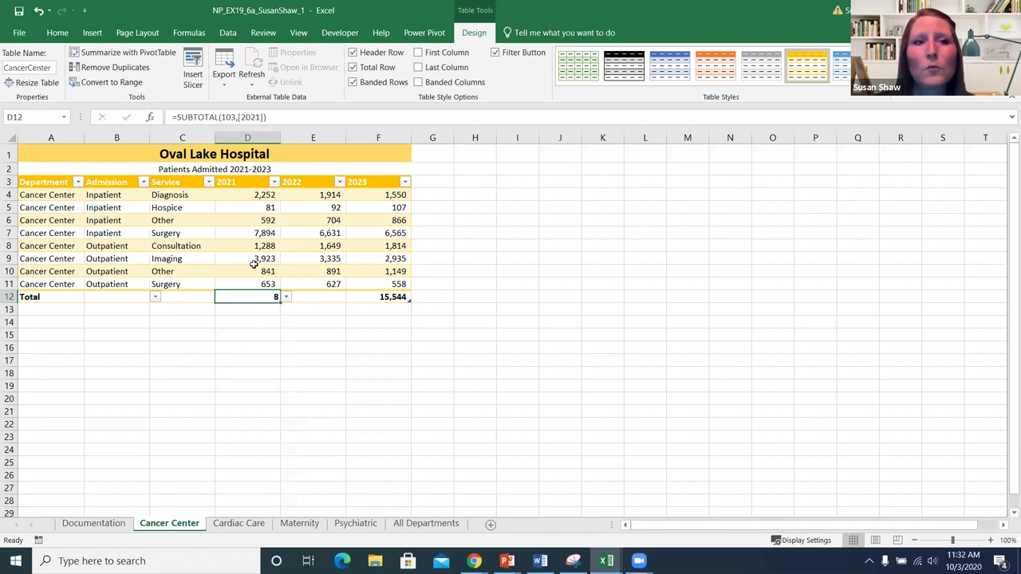
{"action": "left_click", "coordinate": [286, 299]}
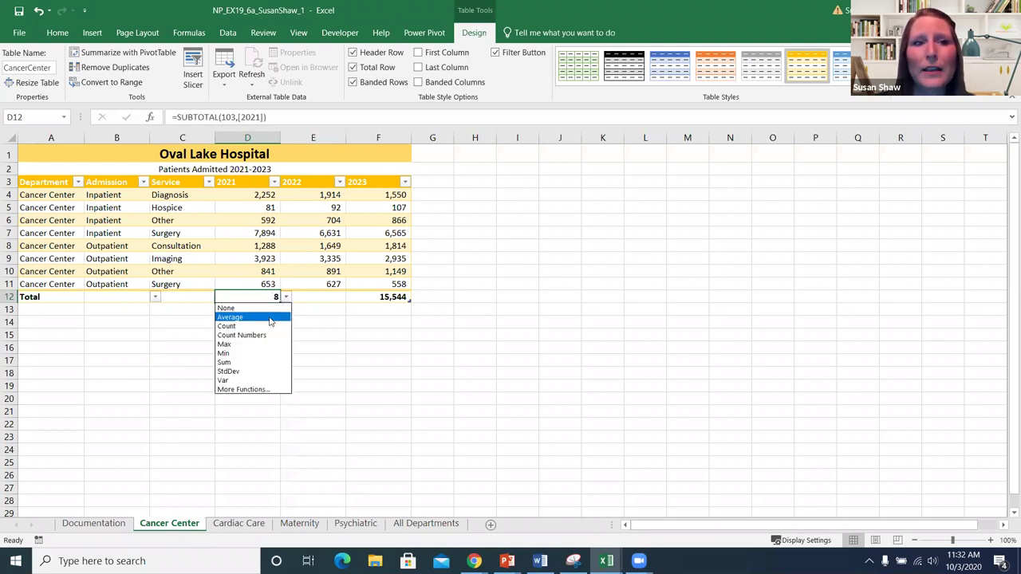
{"action": "left_click", "coordinate": [270, 319]}
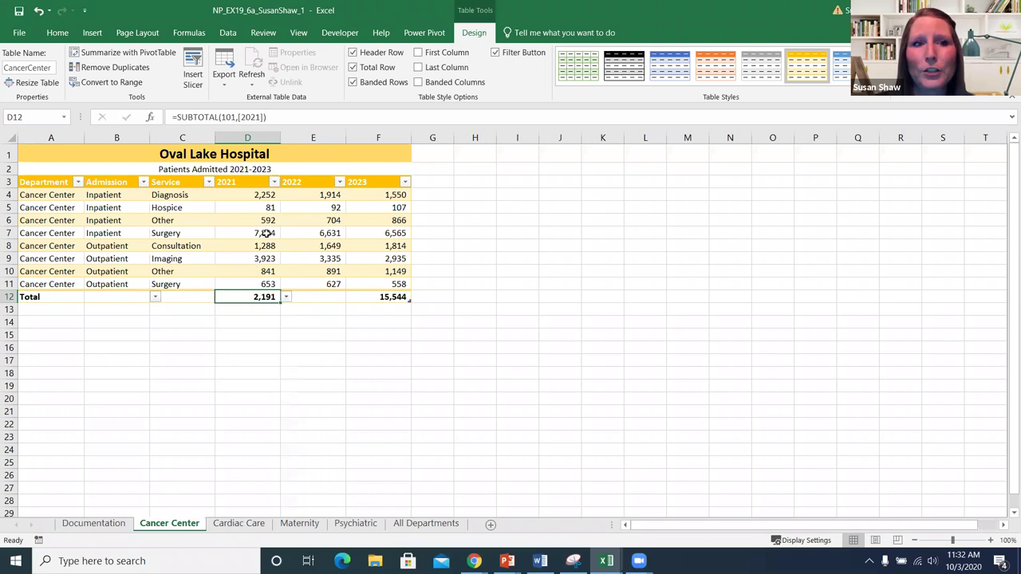
Set the total row of the 2021 column to Sum.
{"action": "left_click", "coordinate": [285, 298]}
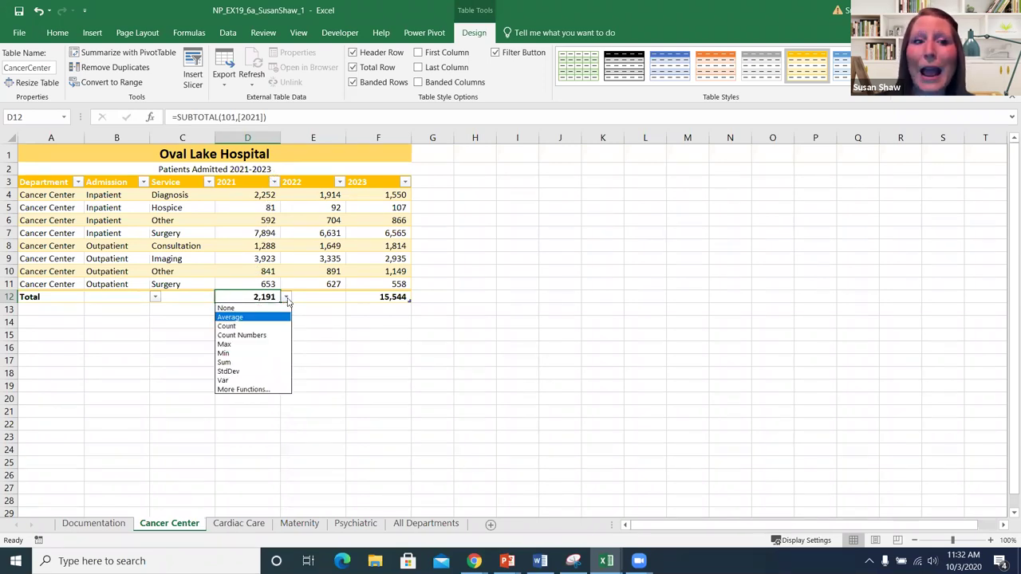
{"action": "left_click", "coordinate": [270, 363]}
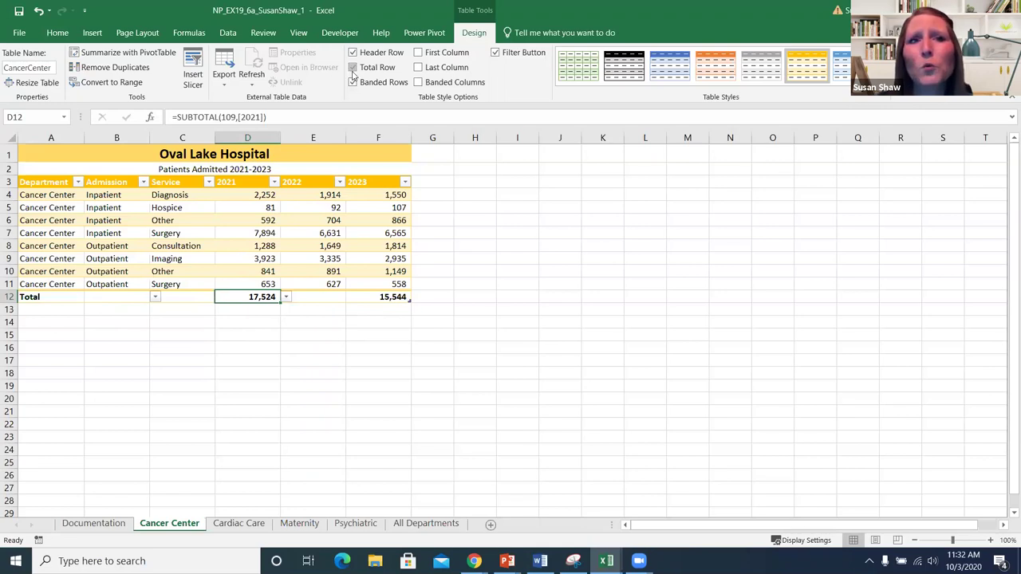
{"action": "left_click", "coordinate": [126, 299]}
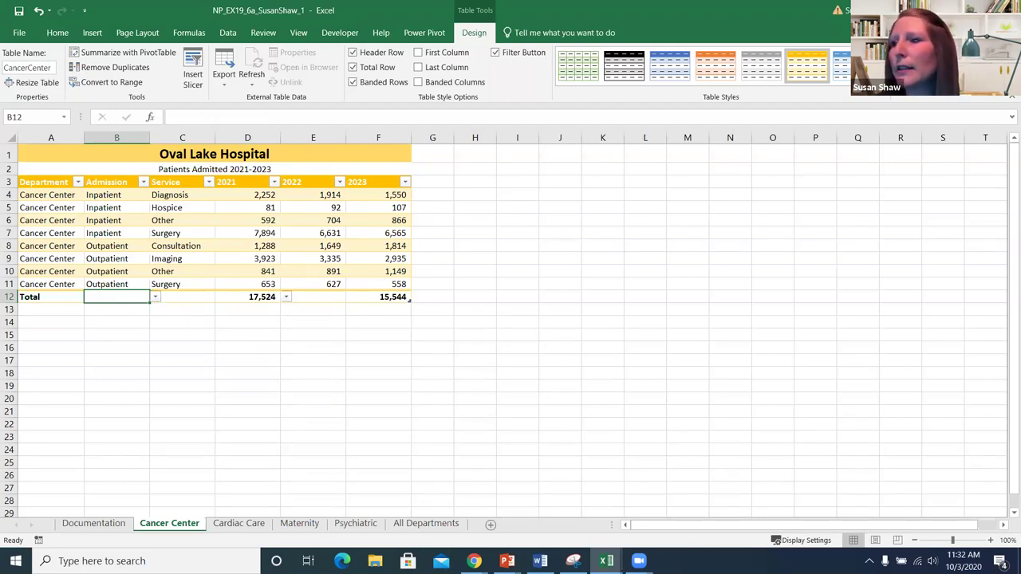
On the Cardiac Care worksheet, convert the table to a normal range.
{"action": "key", "text": "alt+Tab"}
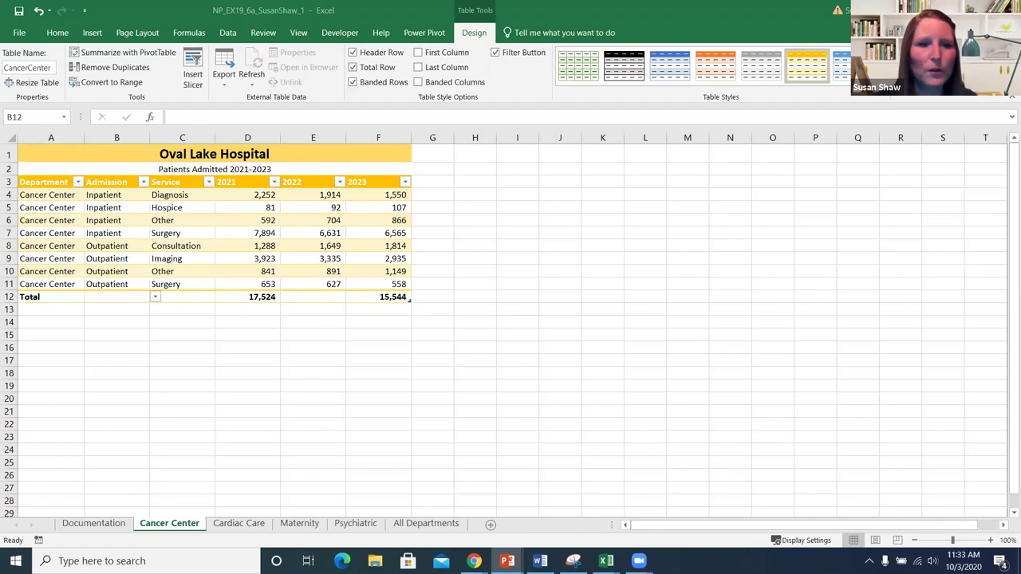
{"action": "left_click", "coordinate": [248, 527]}
{"action": "left_click", "coordinate": [239, 524]}
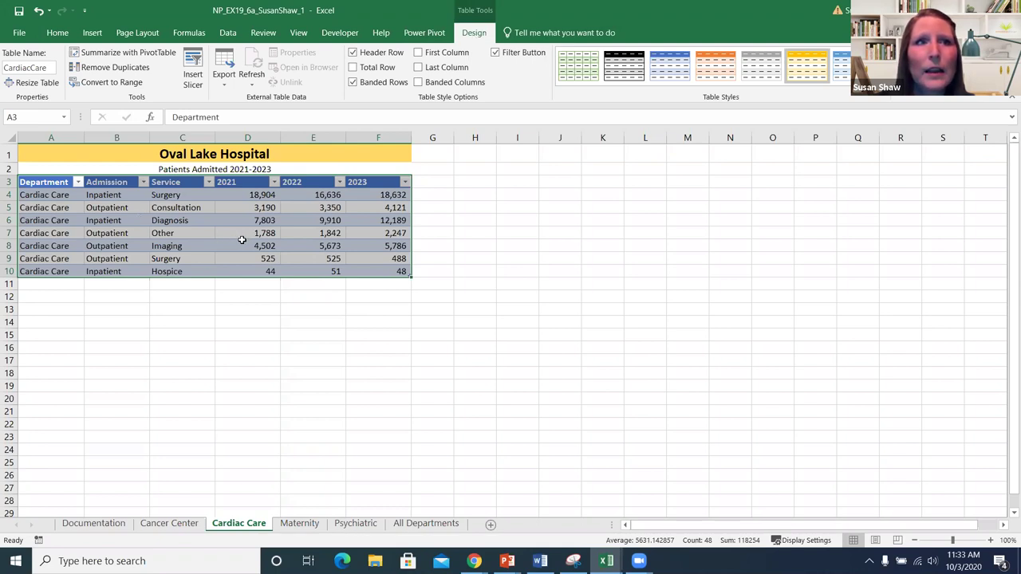
{"action": "left_click", "coordinate": [112, 83]}
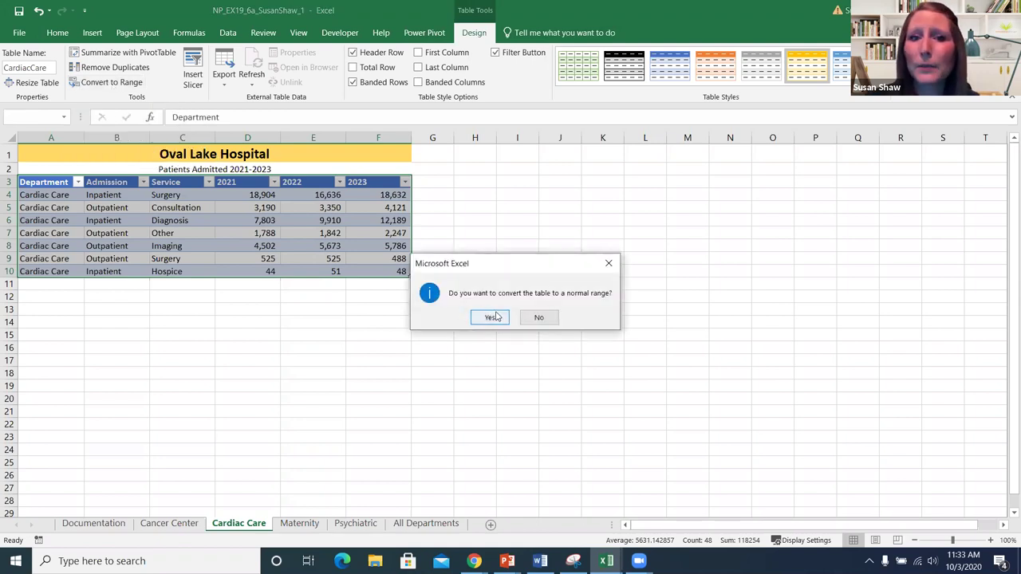
{"action": "left_click", "coordinate": [491, 317]}
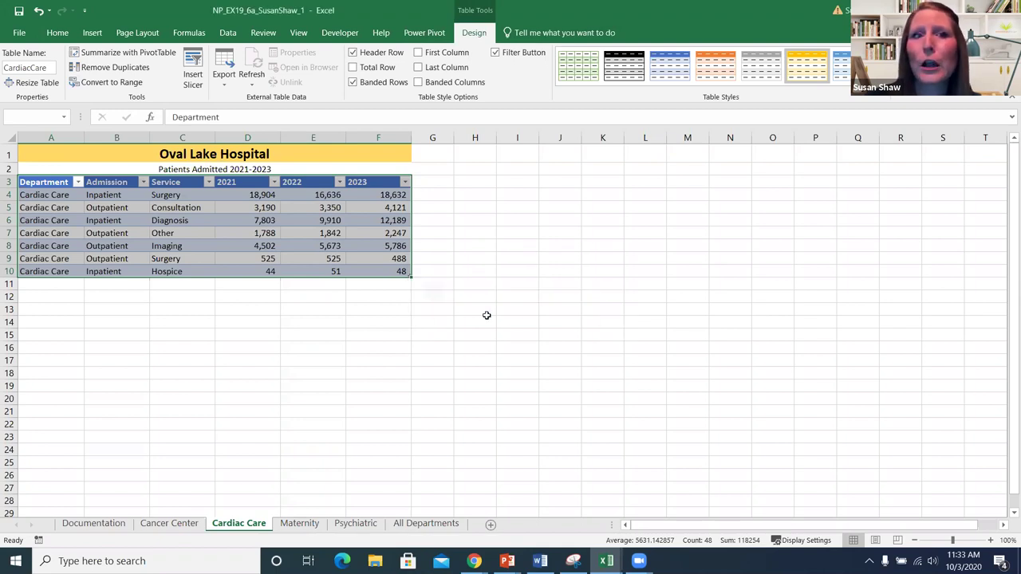
{"action": "left_click", "coordinate": [322, 307]}
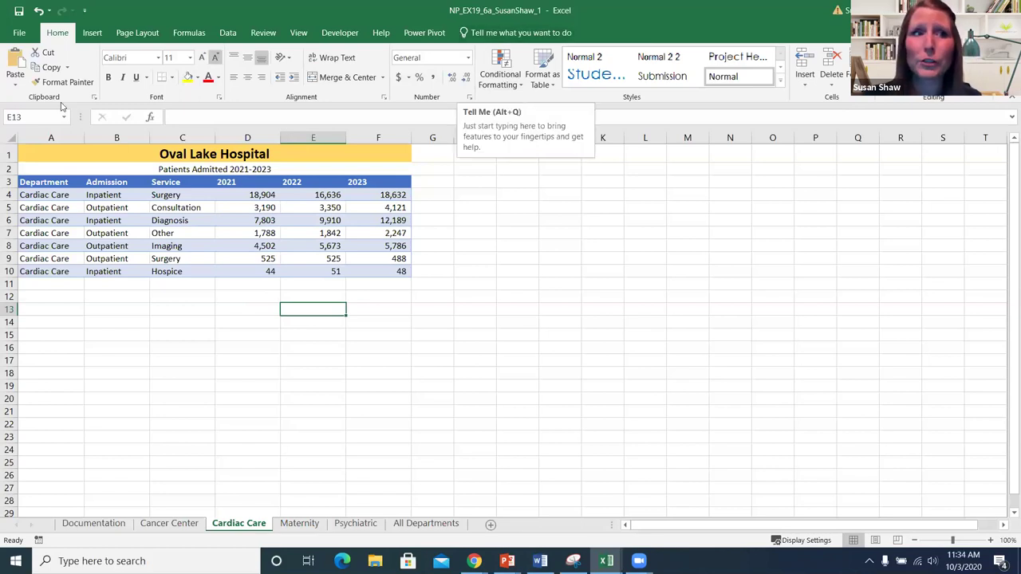
{"action": "left_click_drag", "start_coordinate": [24, 185], "coordinate": [379, 279]}
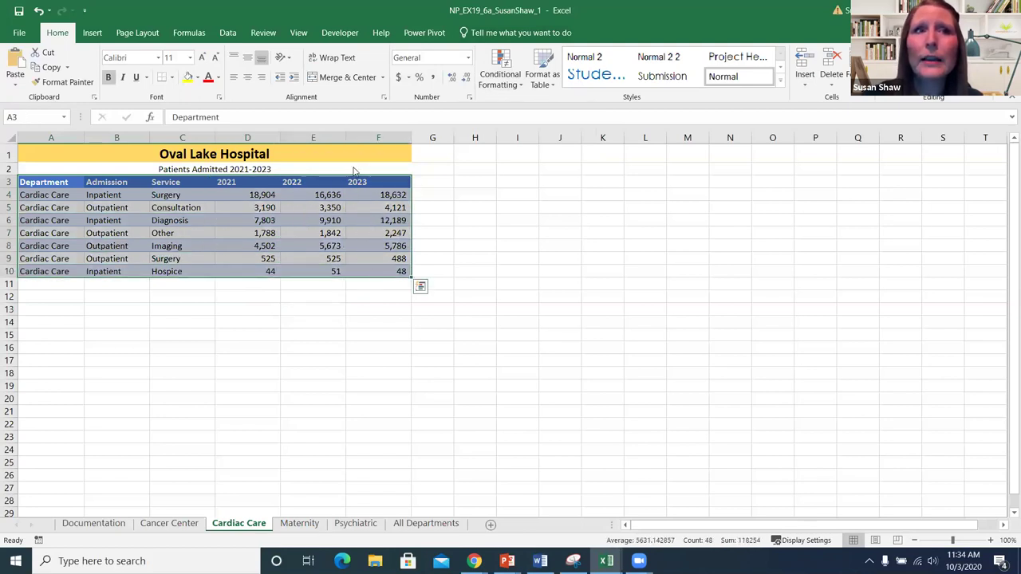
{"action": "left_click", "coordinate": [91, 34]}
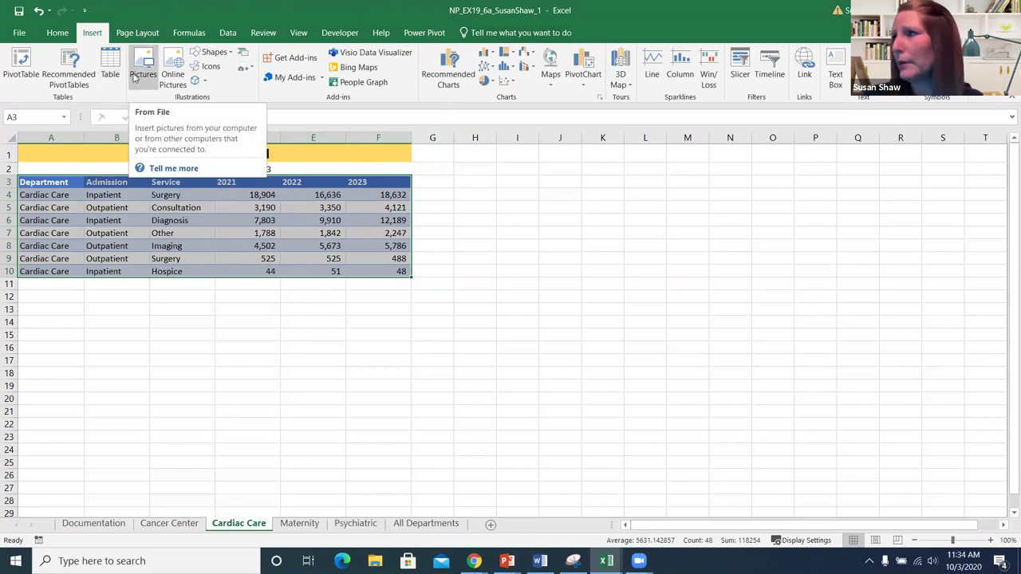
{"action": "left_click", "coordinate": [507, 561]}
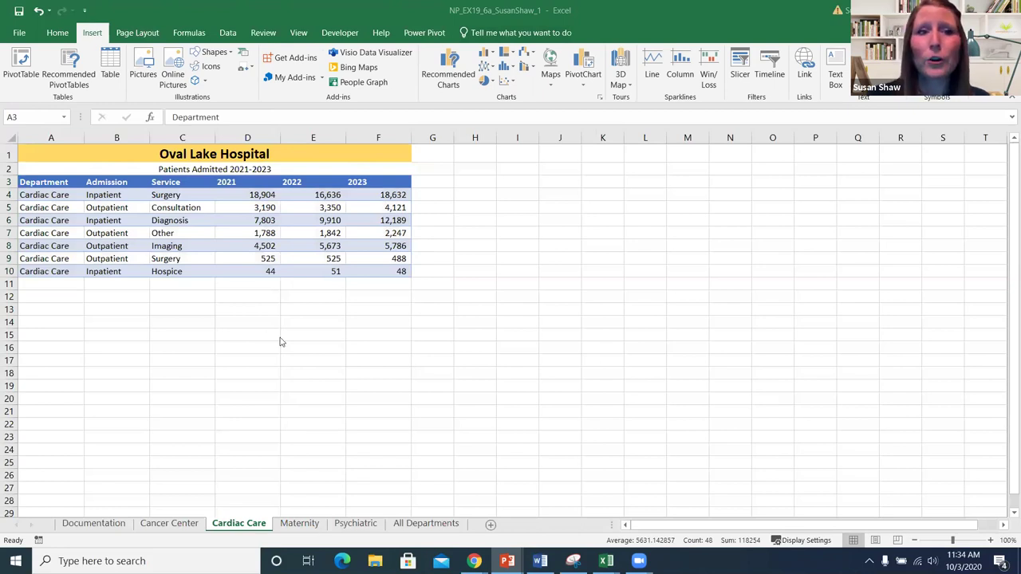
{"action": "left_click", "coordinate": [201, 294]}
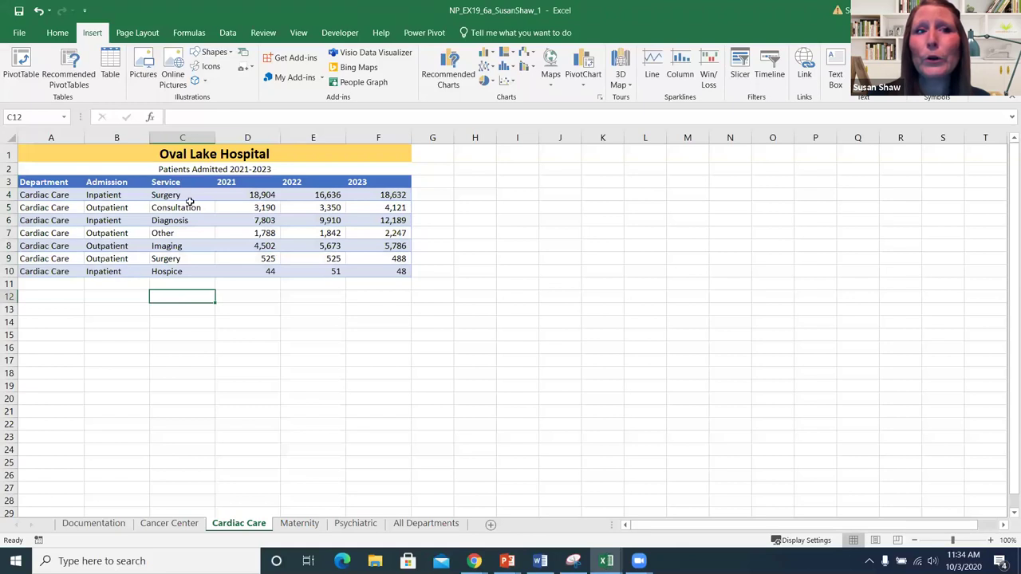
{"action": "key", "text": "Up"}
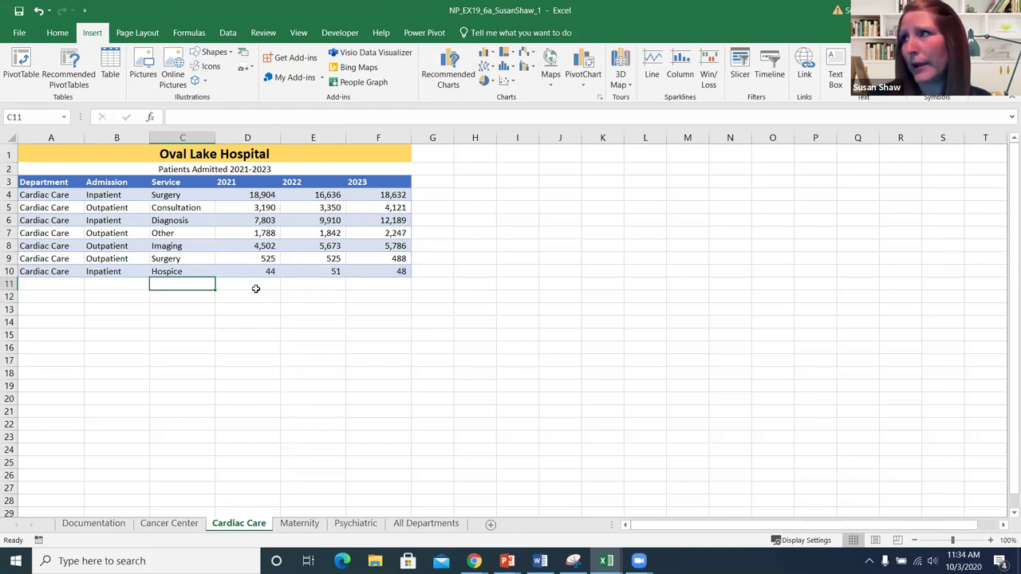
{"action": "left_click_drag", "start_coordinate": [51, 184], "coordinate": [338, 221]}
{"action": "left_click_drag", "start_coordinate": [47, 197], "coordinate": [374, 275]}
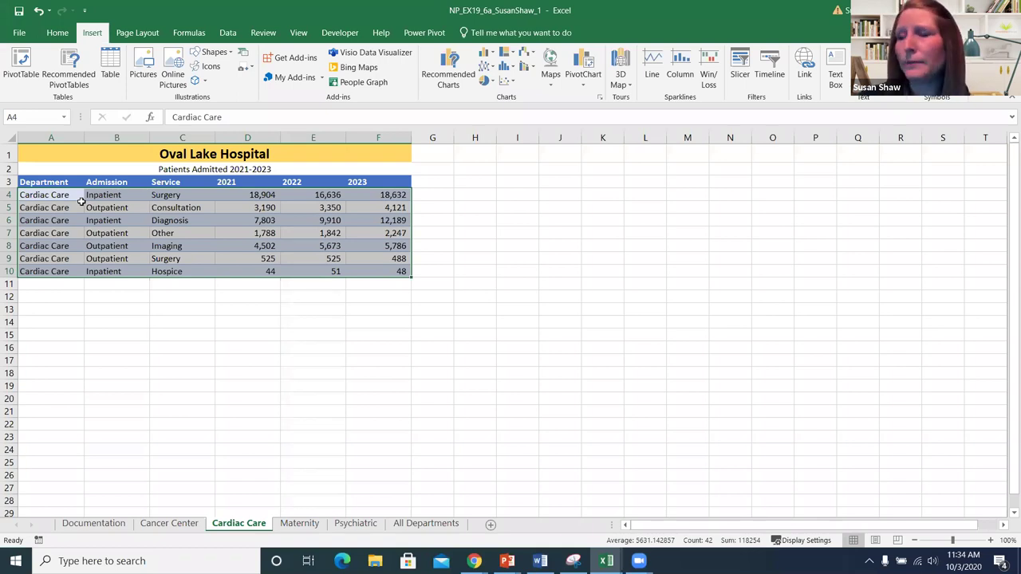
{"action": "left_click", "coordinate": [223, 35]}
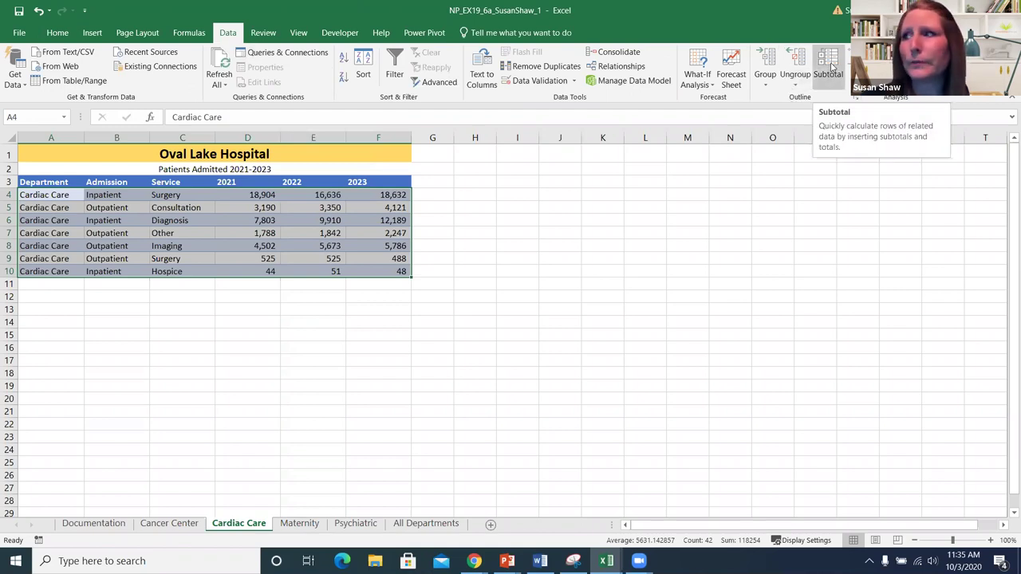
{"action": "left_click", "coordinate": [830, 68]}
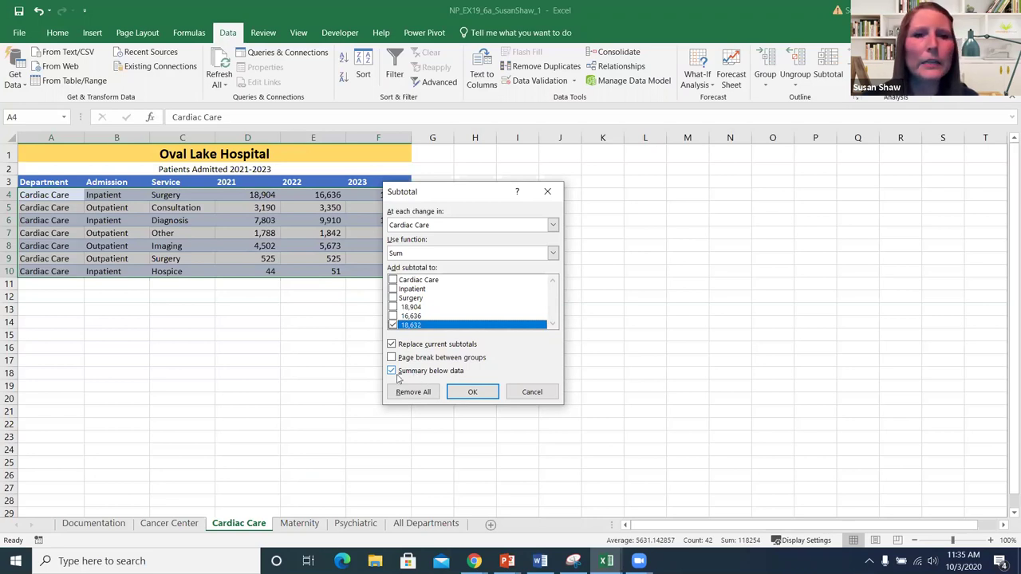
{"action": "left_click", "coordinate": [553, 226]}
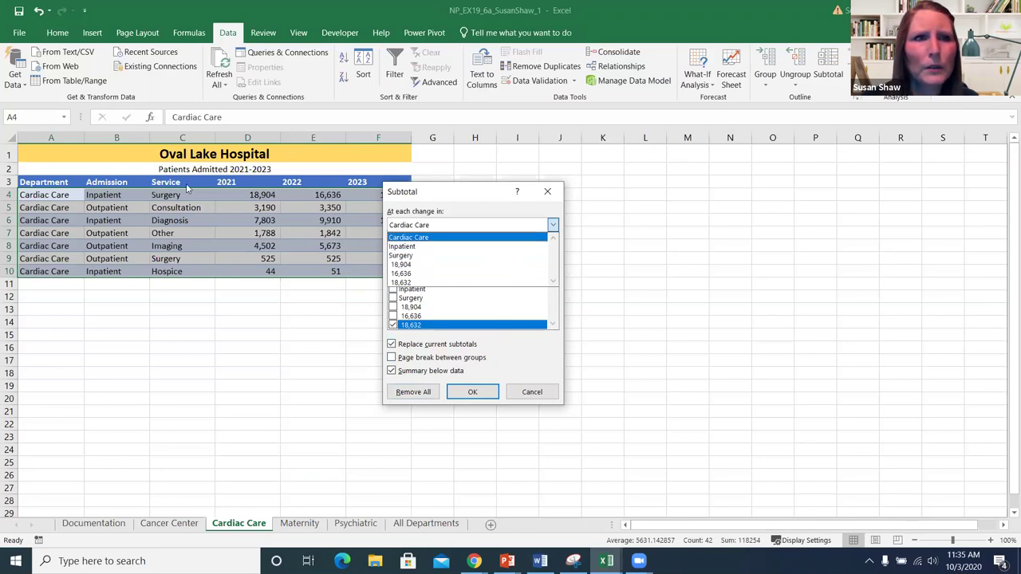
{"action": "left_click", "coordinate": [547, 193]}
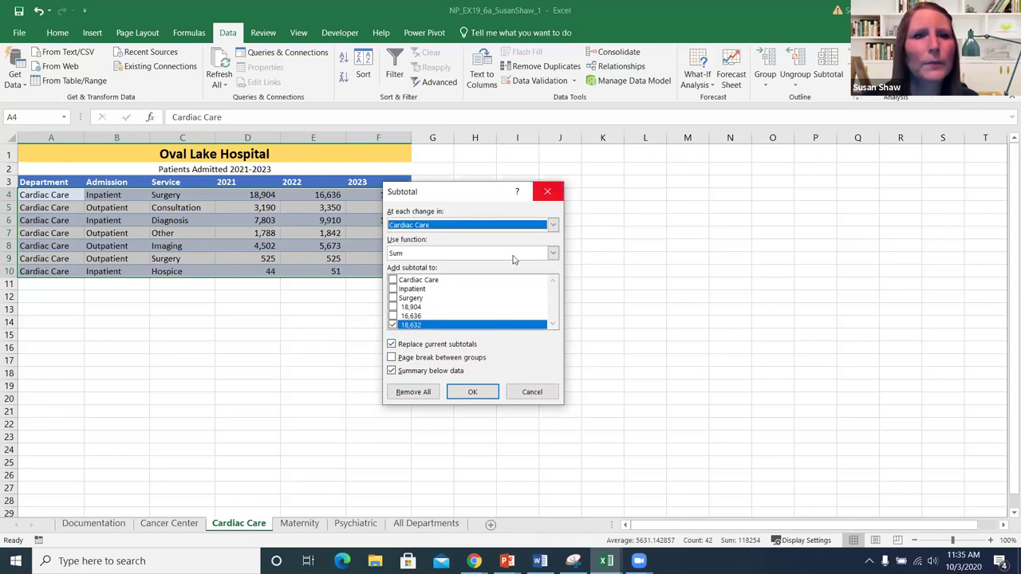
{"action": "left_click", "coordinate": [518, 391]}
Add Sum subtotals for 2021, 2022 and 2023 at each change in Admission, using the range A3:F10 with its header row.
{"action": "left_click_drag", "start_coordinate": [40, 182], "coordinate": [405, 275]}
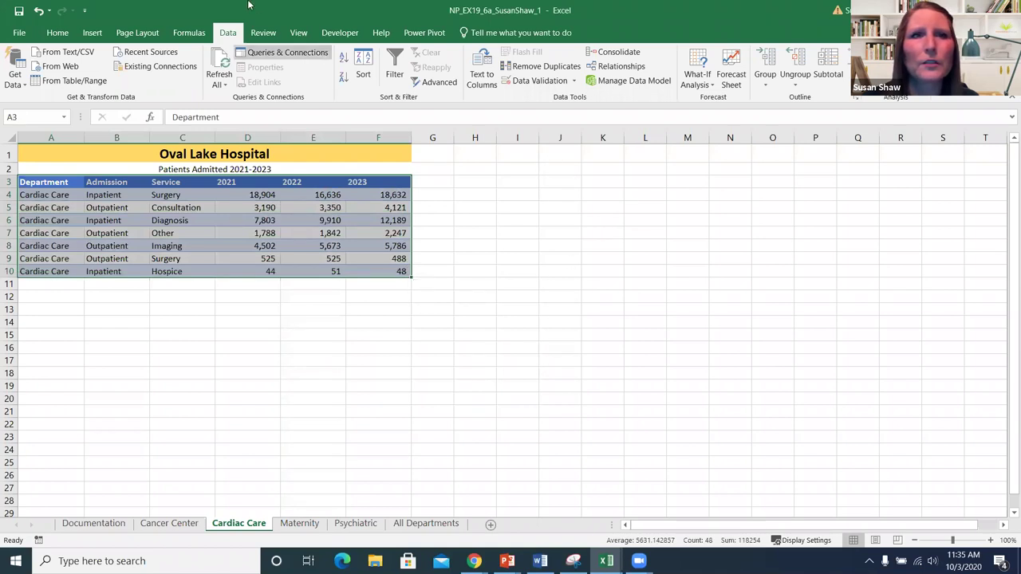
{"action": "left_click", "coordinate": [828, 64]}
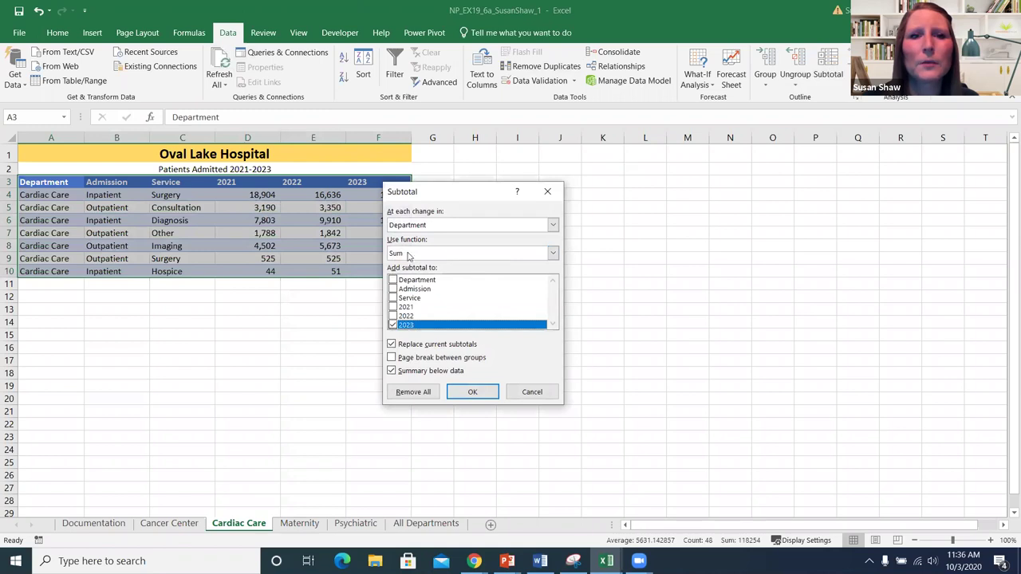
{"action": "left_click", "coordinate": [556, 225]}
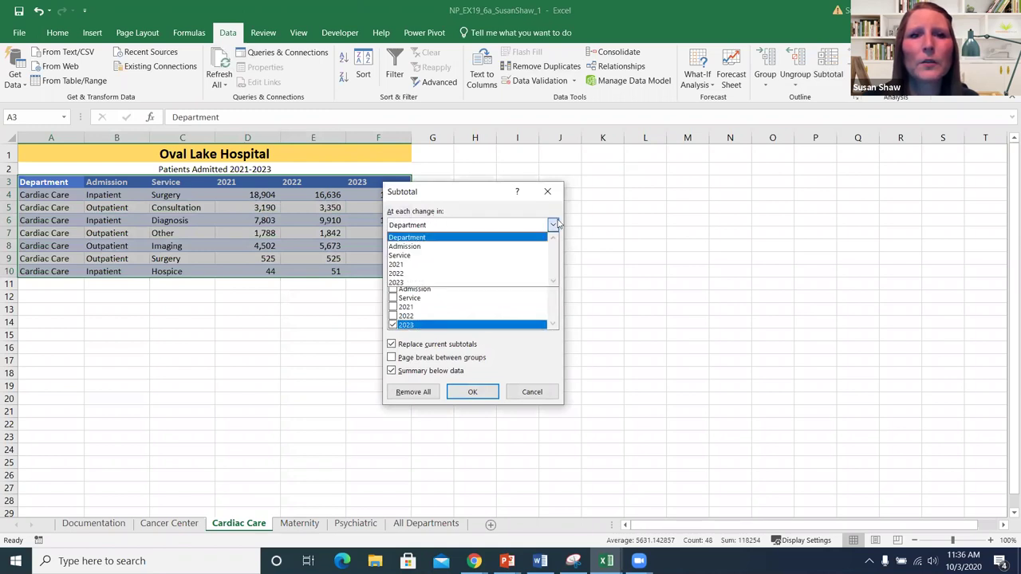
{"action": "left_click", "coordinate": [543, 246]}
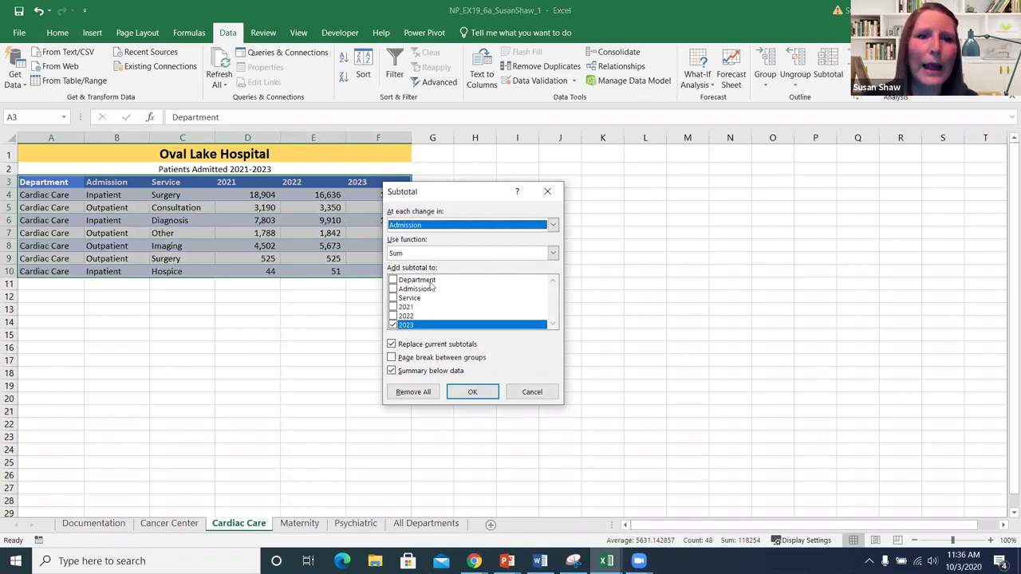
{"action": "left_click", "coordinate": [392, 307]}
{"action": "left_click", "coordinate": [392, 316]}
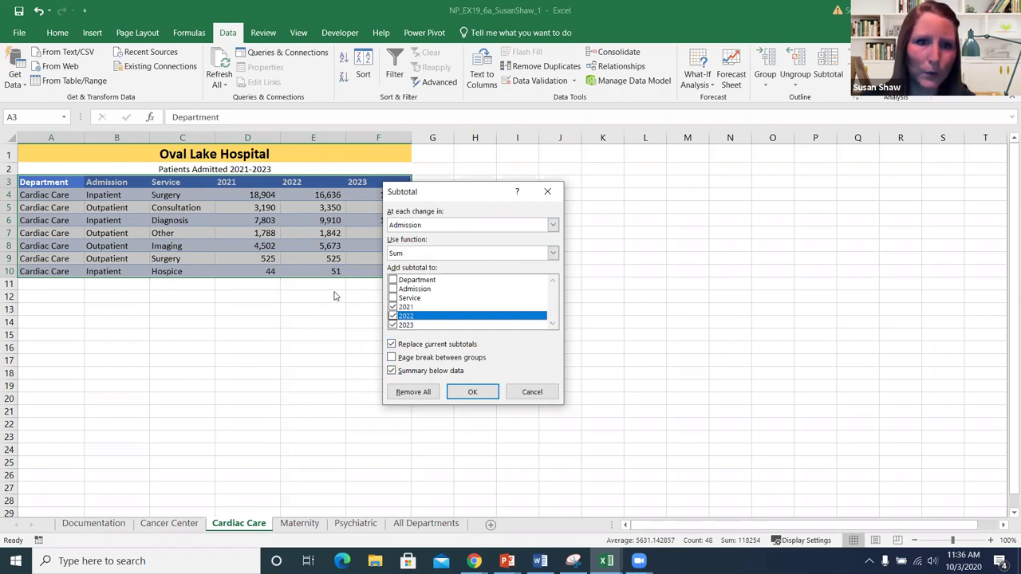
{"action": "left_click", "coordinate": [473, 393]}
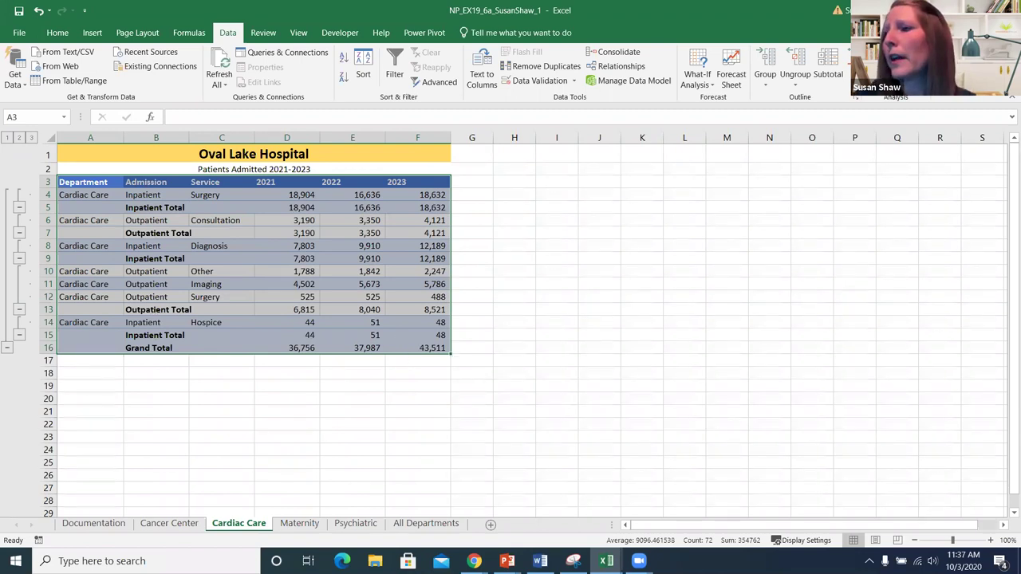
Switch to the Psychiatric worksheet and examine its two title rows above the table.
{"action": "key", "text": "alt+Tab"}
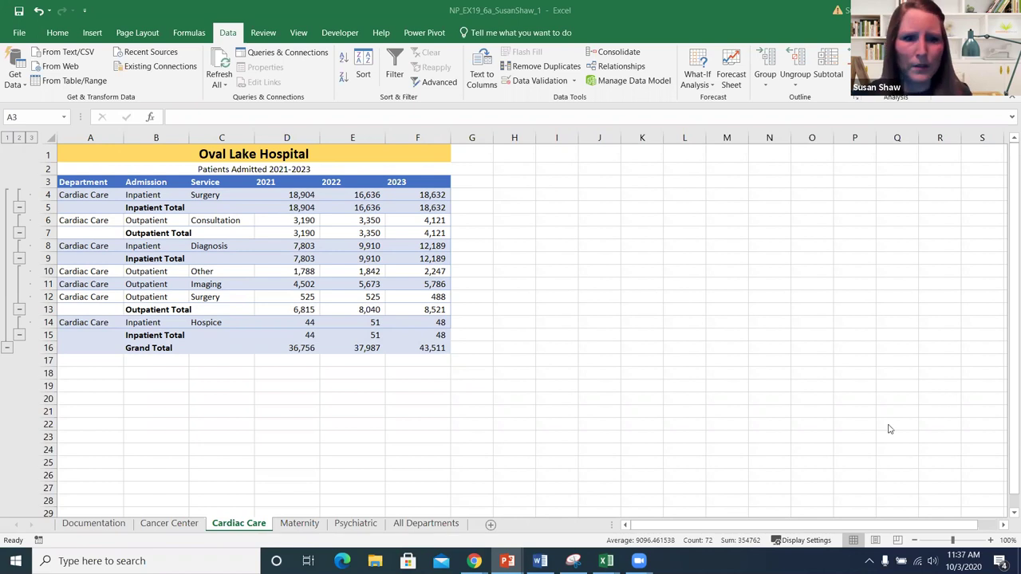
{"action": "left_click", "coordinate": [354, 526]}
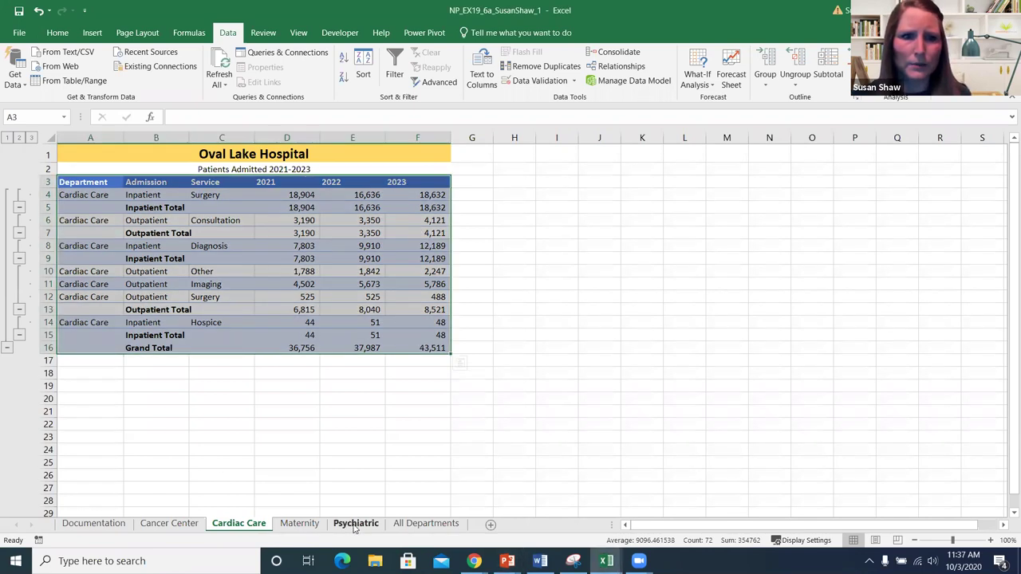
{"action": "left_click", "coordinate": [355, 526]}
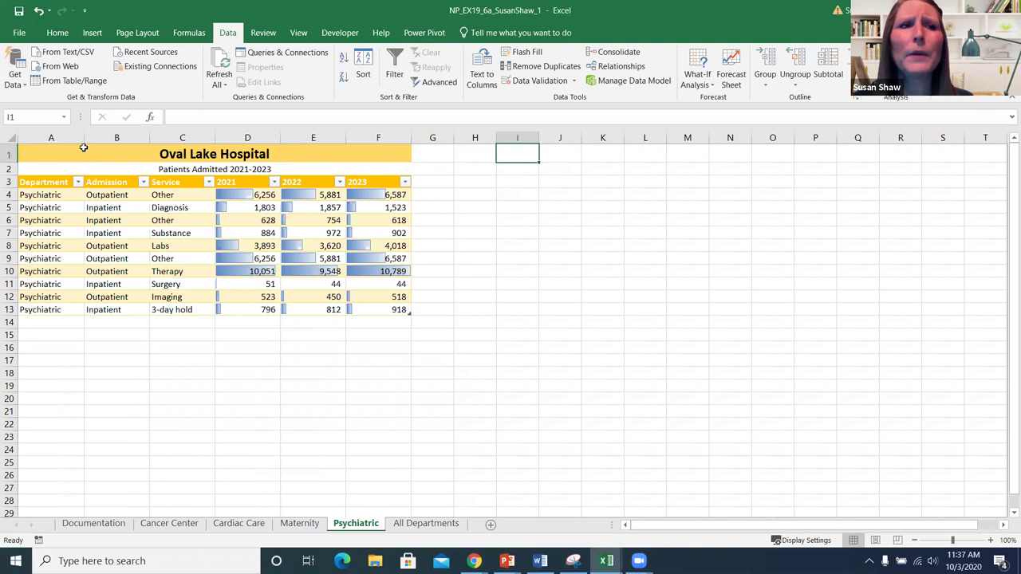
{"action": "left_click_drag", "start_coordinate": [80, 155], "coordinate": [315, 164]}
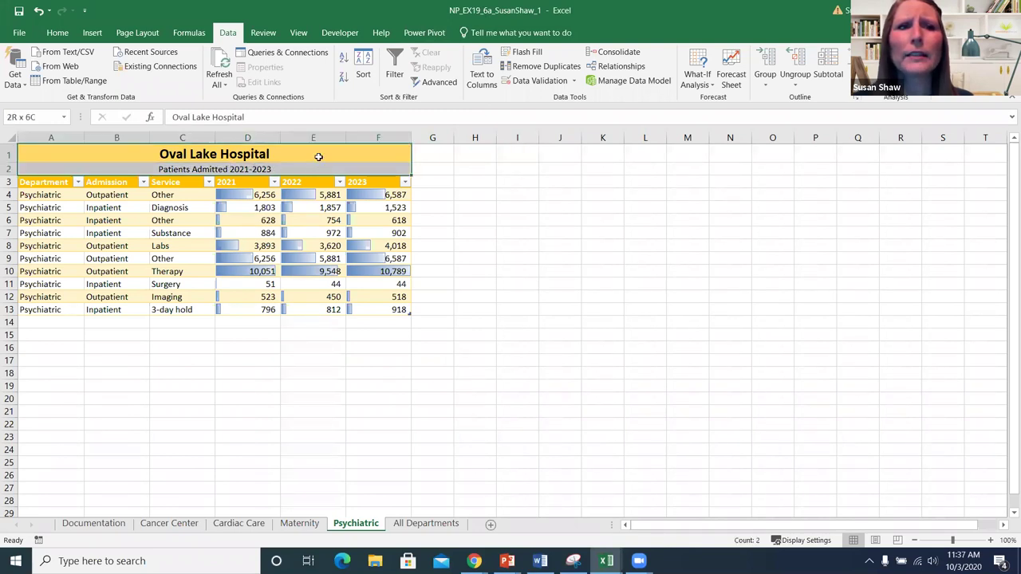
{"action": "left_click", "coordinate": [318, 156]}
{"action": "left_click_drag", "start_coordinate": [319, 156], "coordinate": [321, 172]}
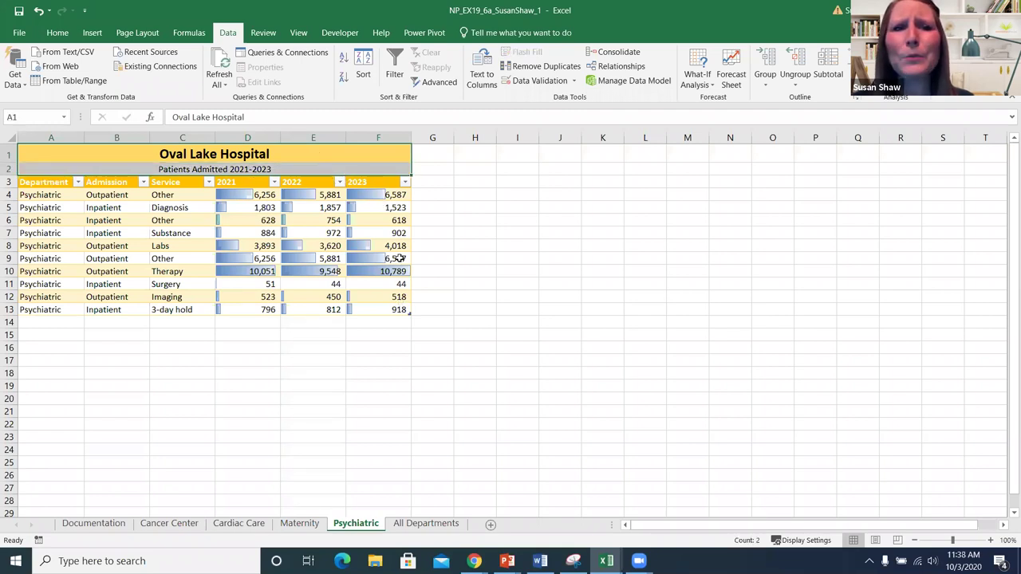
{"action": "left_click", "coordinate": [436, 153]}
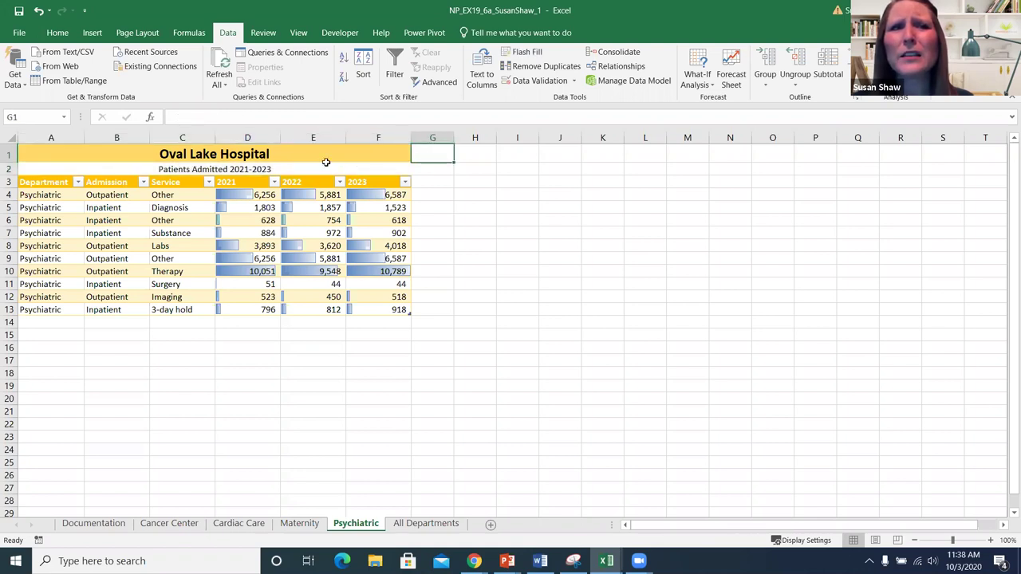
Insert a new sheet column at column G, directly after the 2023 column of the Psychiatric worksheet.
{"action": "left_click", "coordinate": [432, 138]}
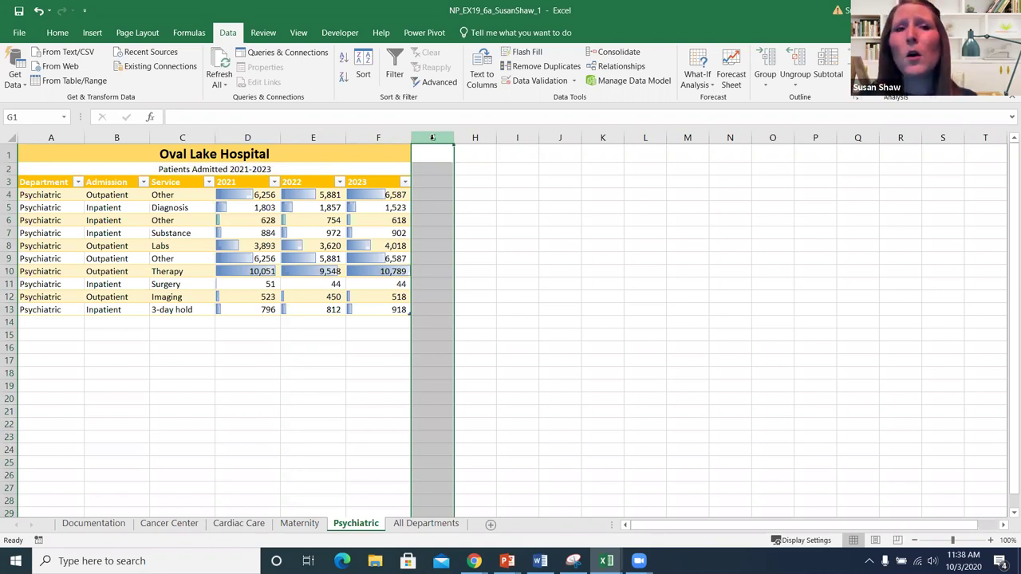
{"action": "left_click", "coordinate": [488, 182]}
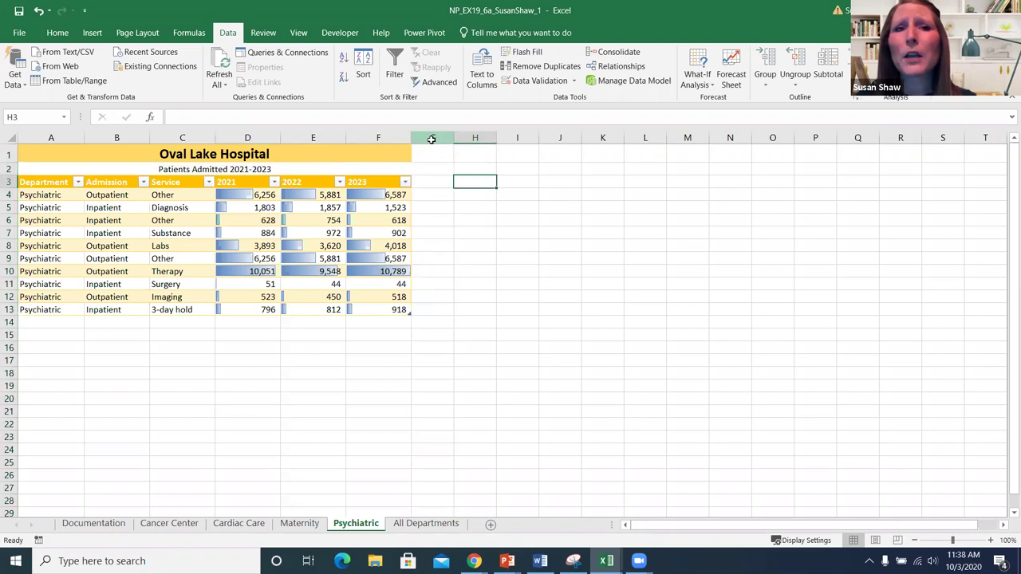
{"action": "left_click", "coordinate": [431, 138]}
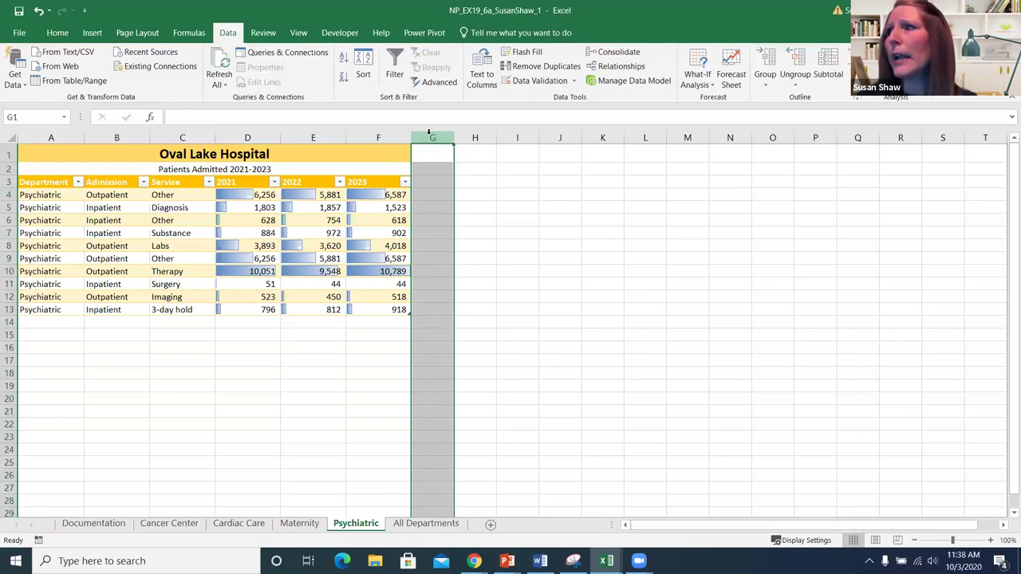
{"action": "left_click", "coordinate": [93, 33]}
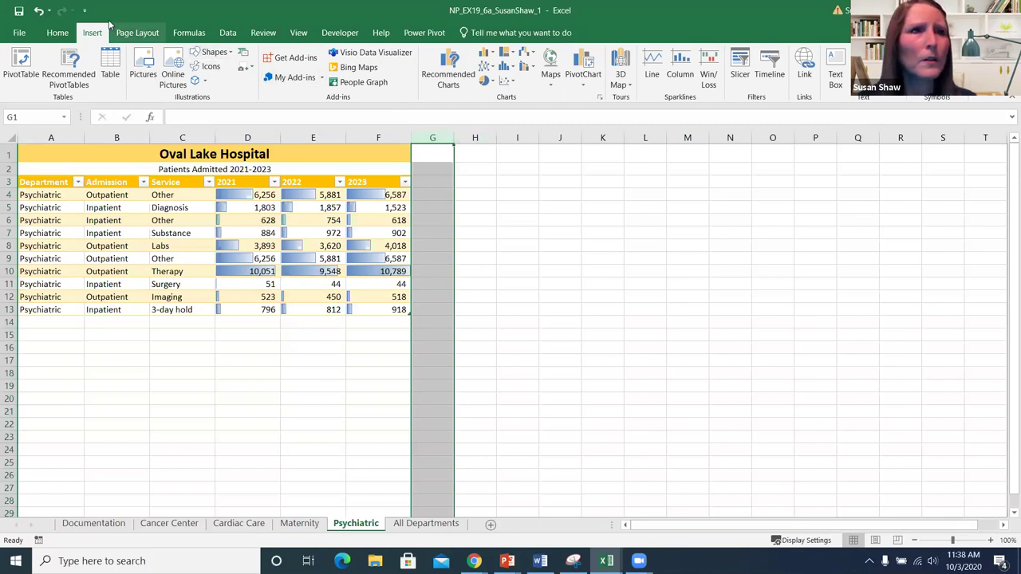
{"action": "left_click", "coordinate": [56, 36]}
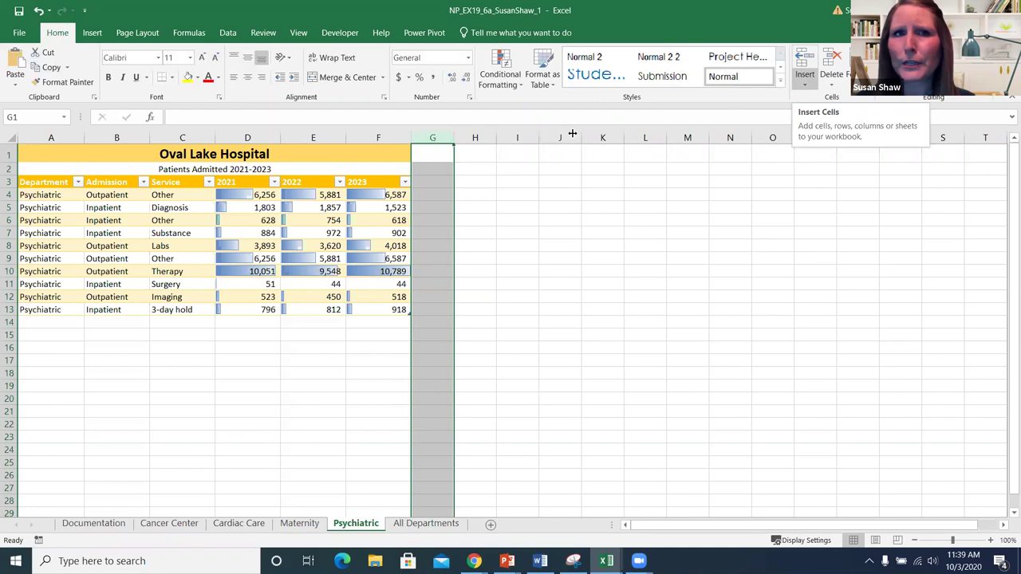
{"action": "left_click", "coordinate": [804, 82]}
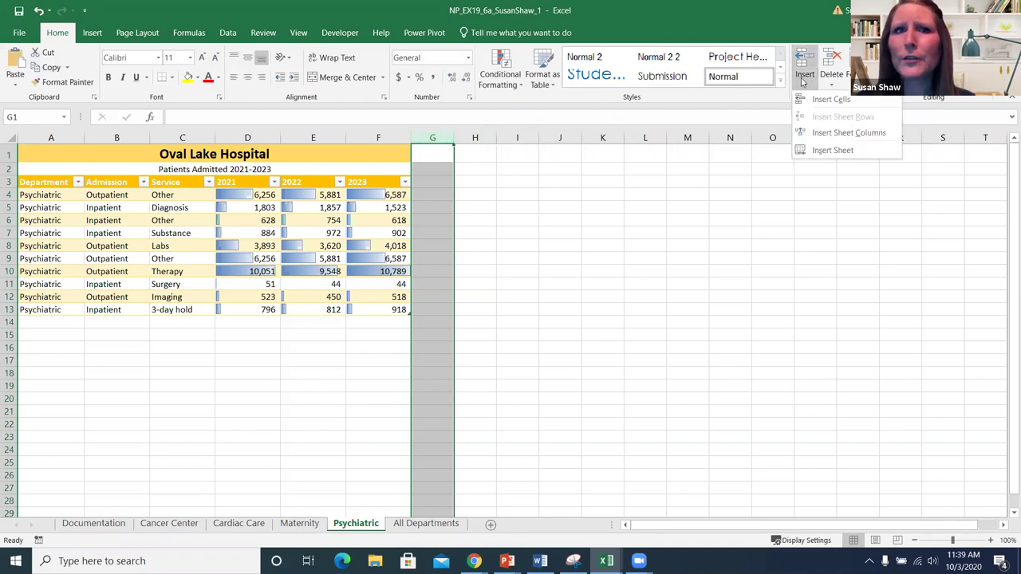
{"action": "left_click", "coordinate": [850, 134]}
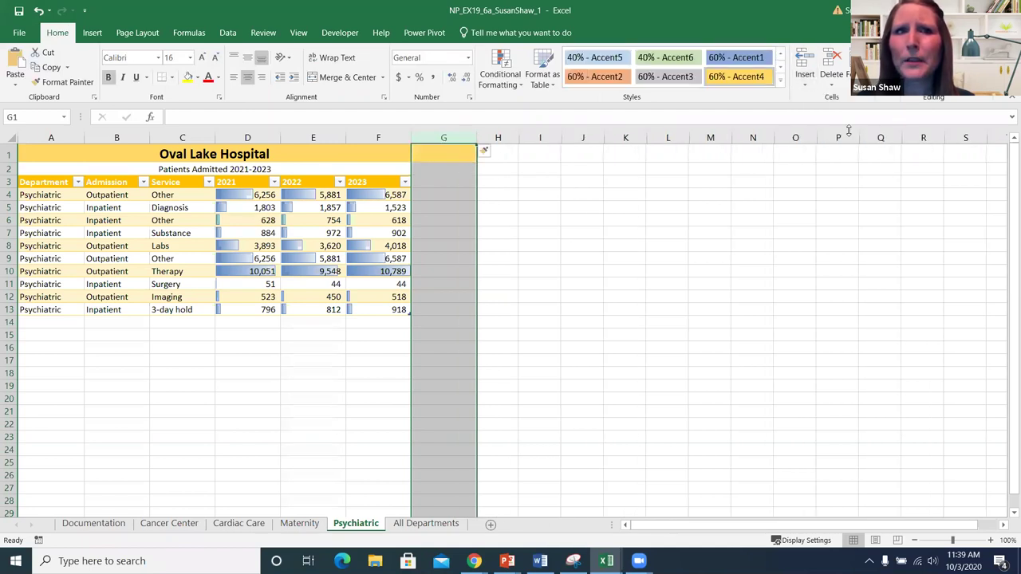
Extend the Psychiatric table with a new column by entering the header 2024 in cell G3.
{"action": "left_click", "coordinate": [557, 228]}
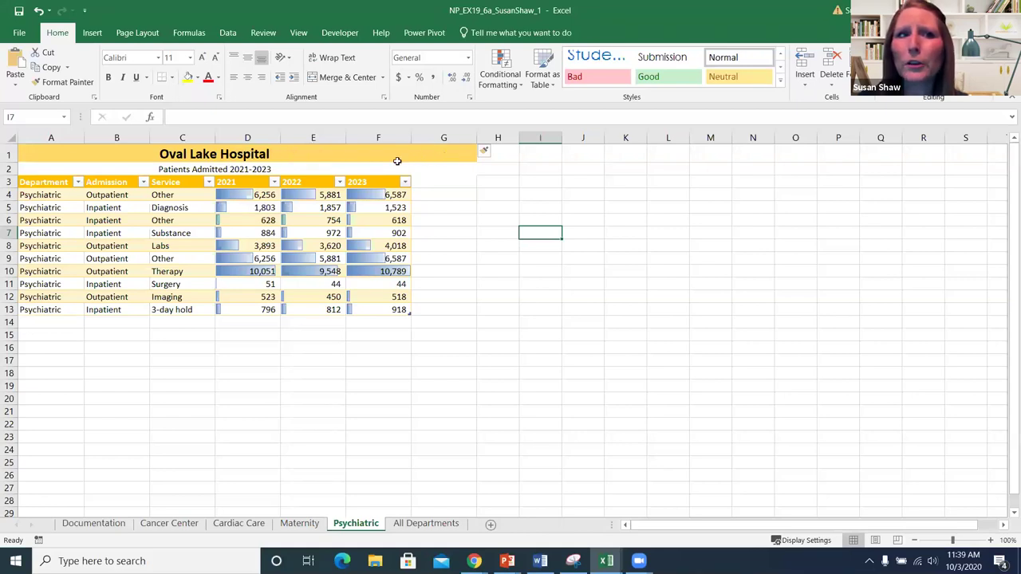
{"action": "left_click", "coordinate": [445, 180]}
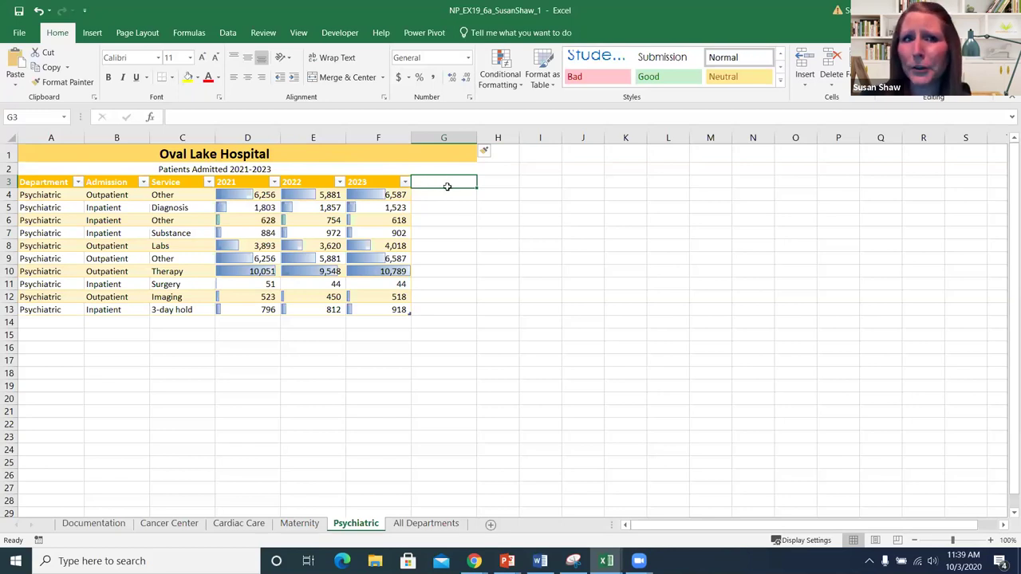
{"action": "type", "text": "2024"}
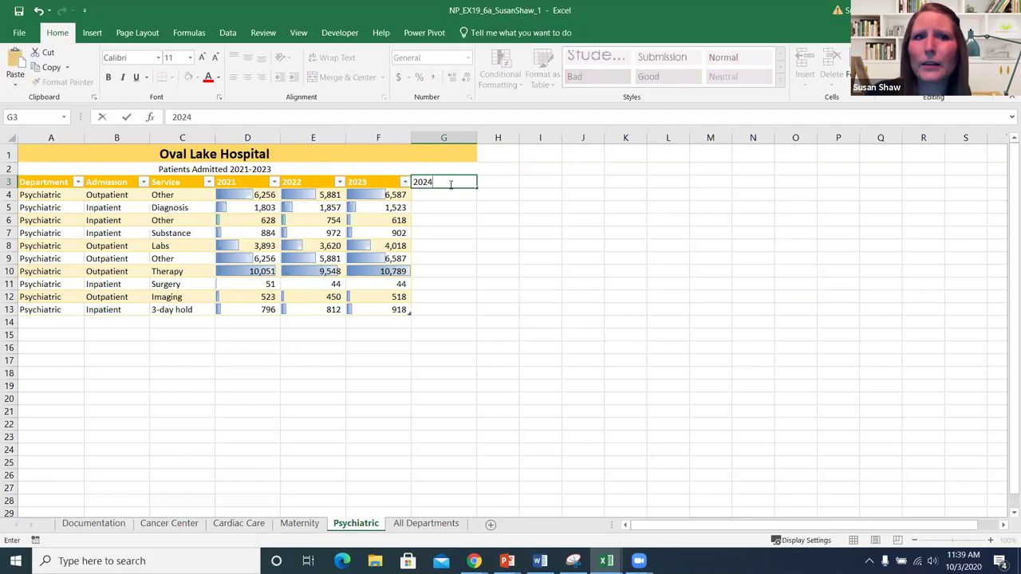
{"action": "key", "text": "Return"}
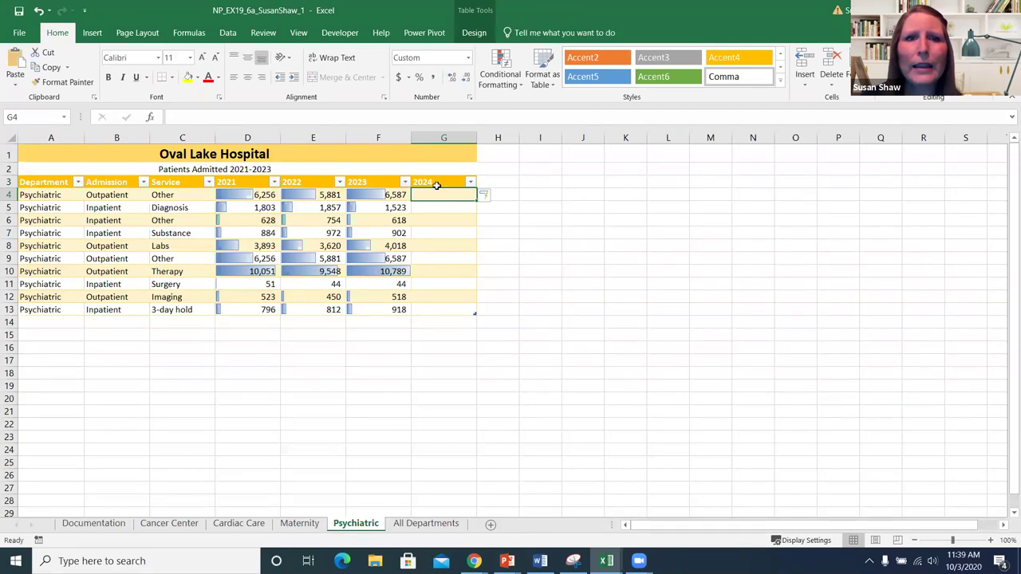
Examine the insert options offered for the first data row of the Psychiatric table, leaving the table as it is.
{"action": "left_click_drag", "start_coordinate": [43, 195], "coordinate": [454, 197]}
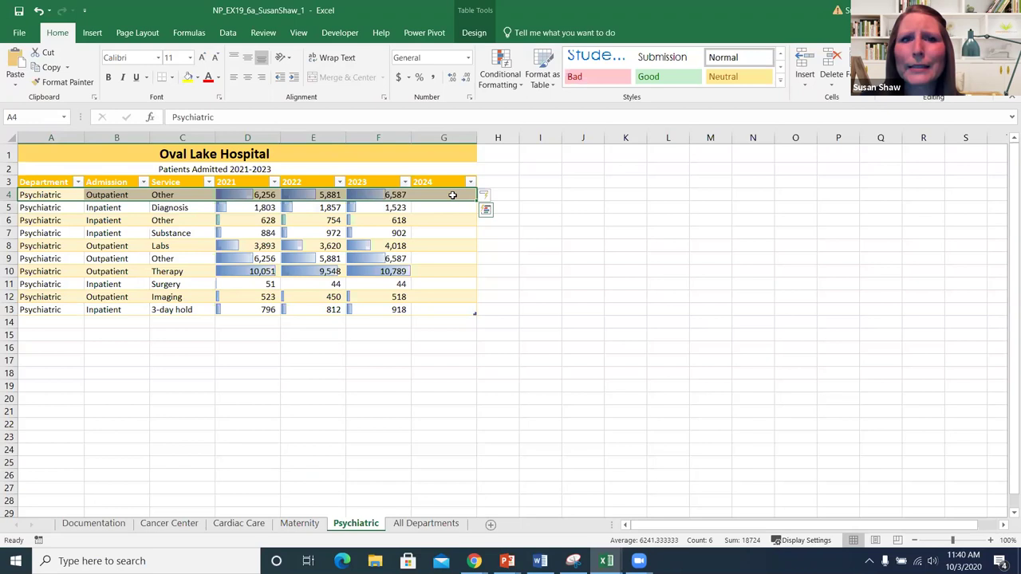
{"action": "right_click", "coordinate": [454, 198]}
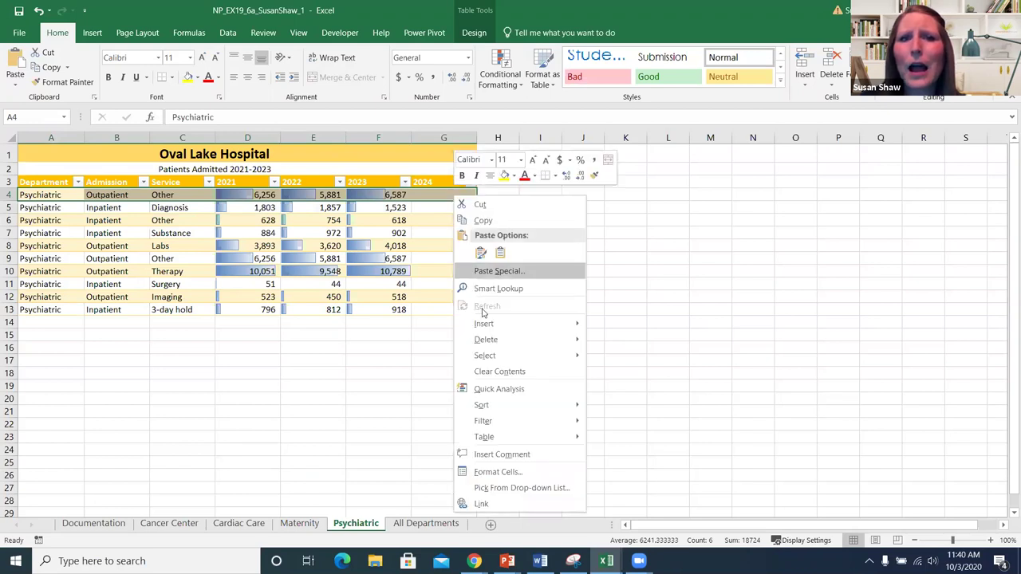
{"action": "mouse_move", "coordinate": [559, 324]}
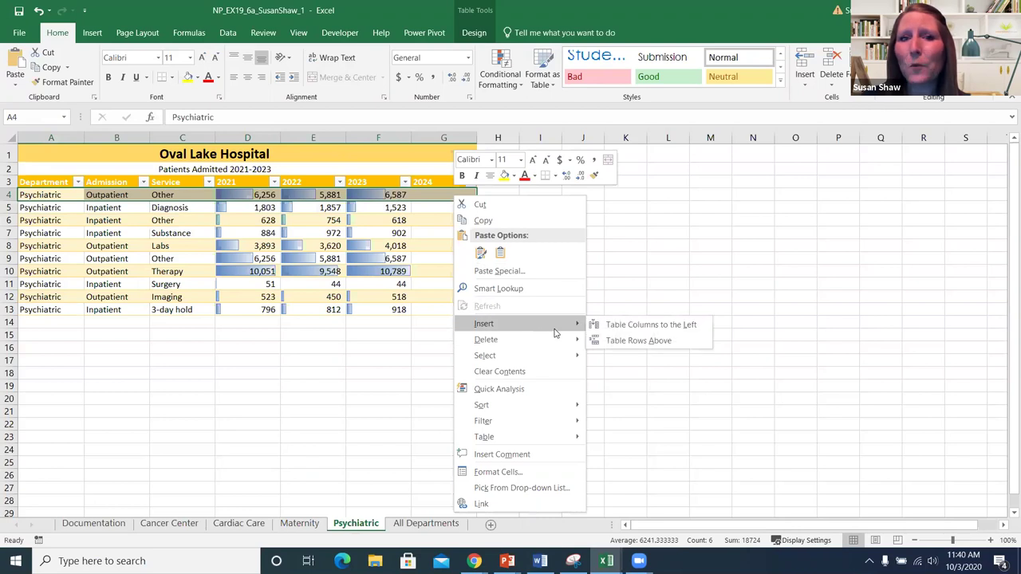
{"action": "key", "text": "Escape"}
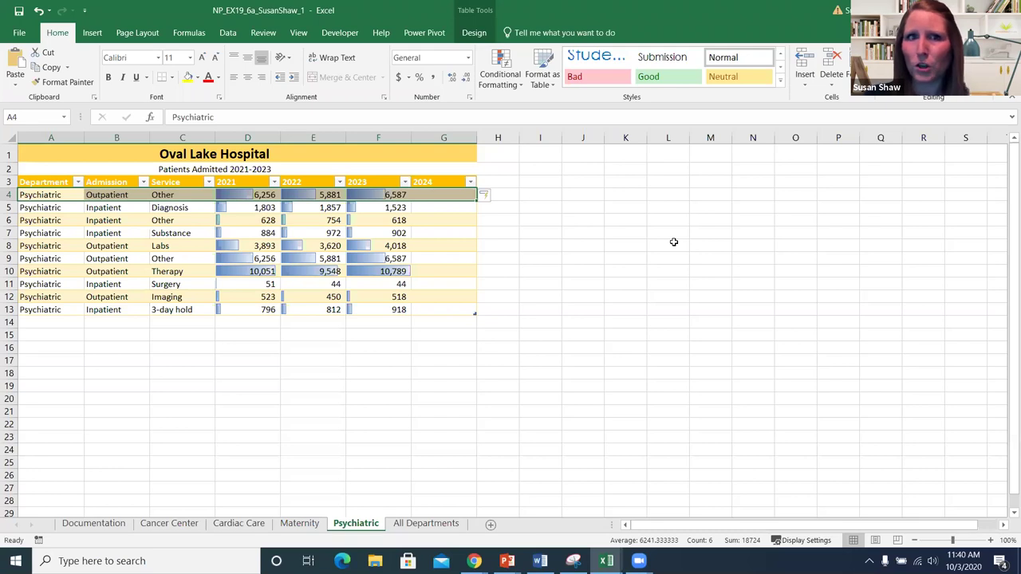
{"action": "left_click", "coordinate": [500, 137]}
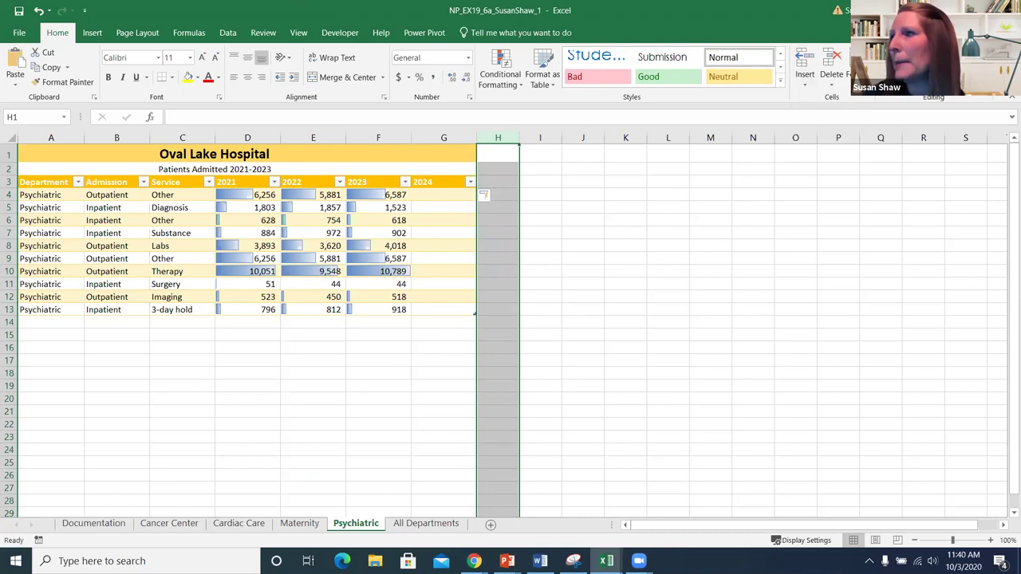
{"action": "key", "text": "alt+Tab"}
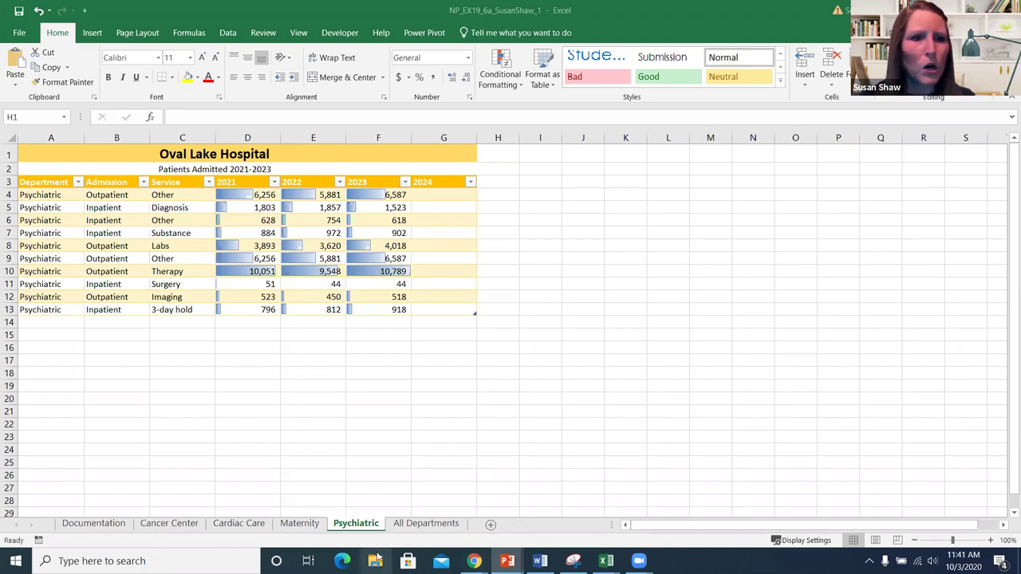
Insert a blank sheet row at row 11 of the Cardiac Care worksheet, directly above the Outpatient Imaging row.
{"action": "left_click", "coordinate": [238, 524]}
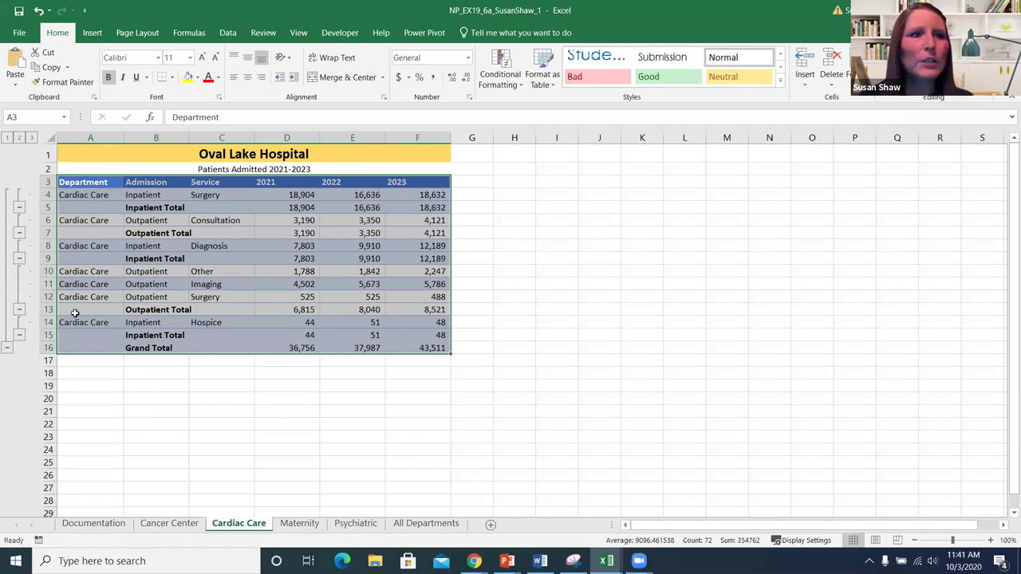
{"action": "left_click_drag", "start_coordinate": [70, 286], "coordinate": [423, 287]}
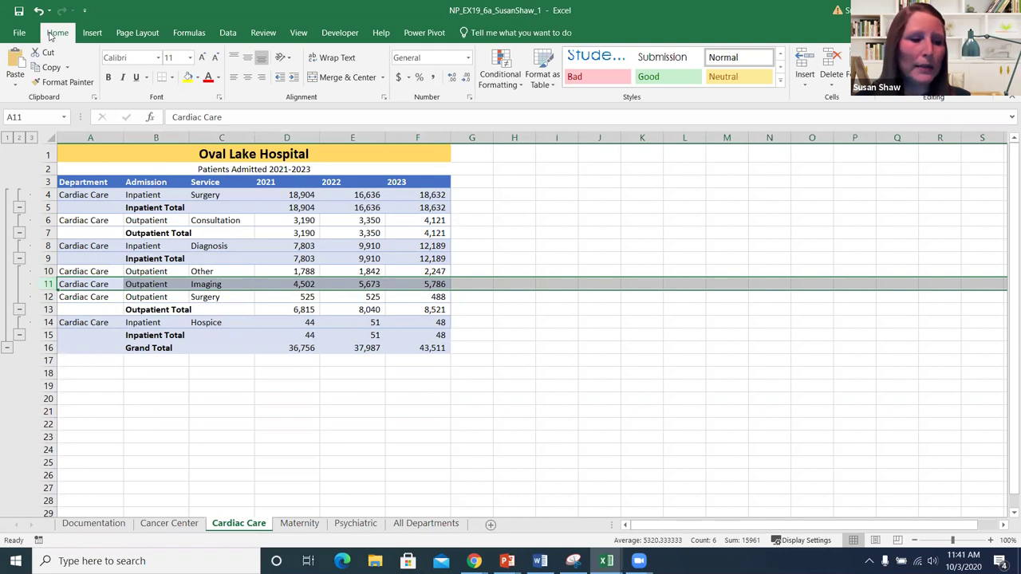
{"action": "left_click", "coordinate": [807, 85]}
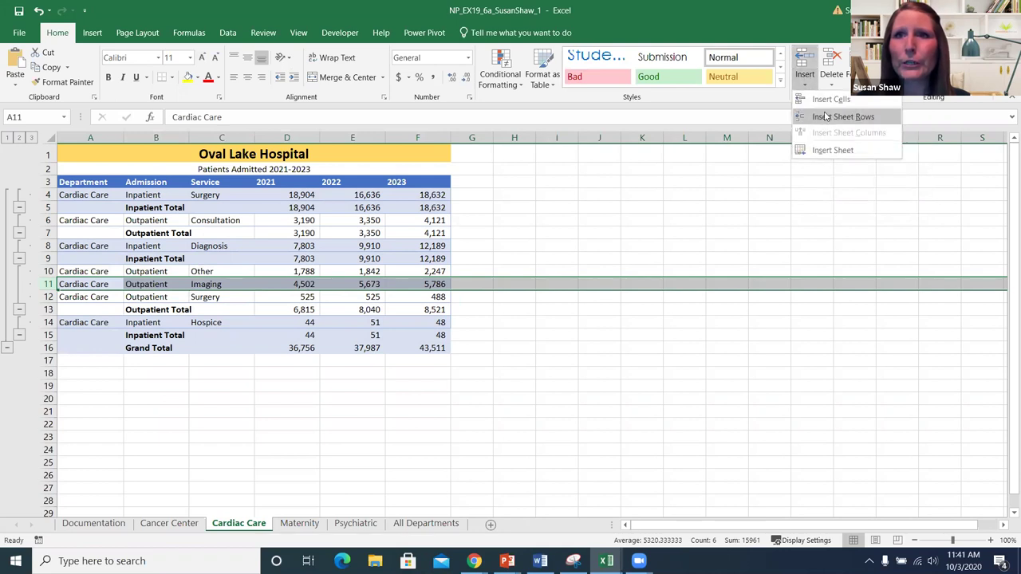
{"action": "left_click", "coordinate": [826, 117]}
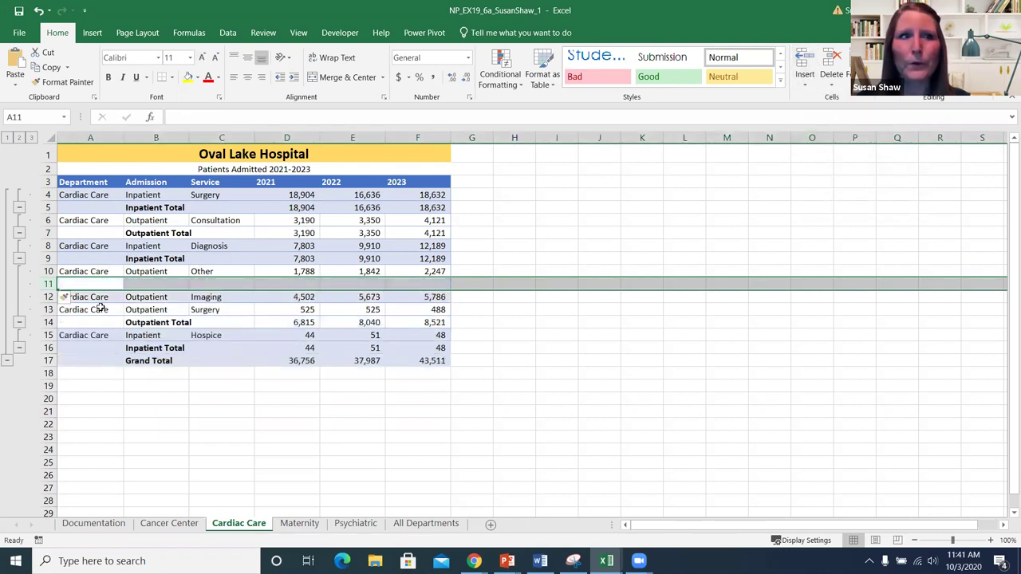
Examine the blank row 11 across columns A to F, and undo the row insertion on the Cardiac Care worksheet.
{"action": "left_click", "coordinate": [511, 307]}
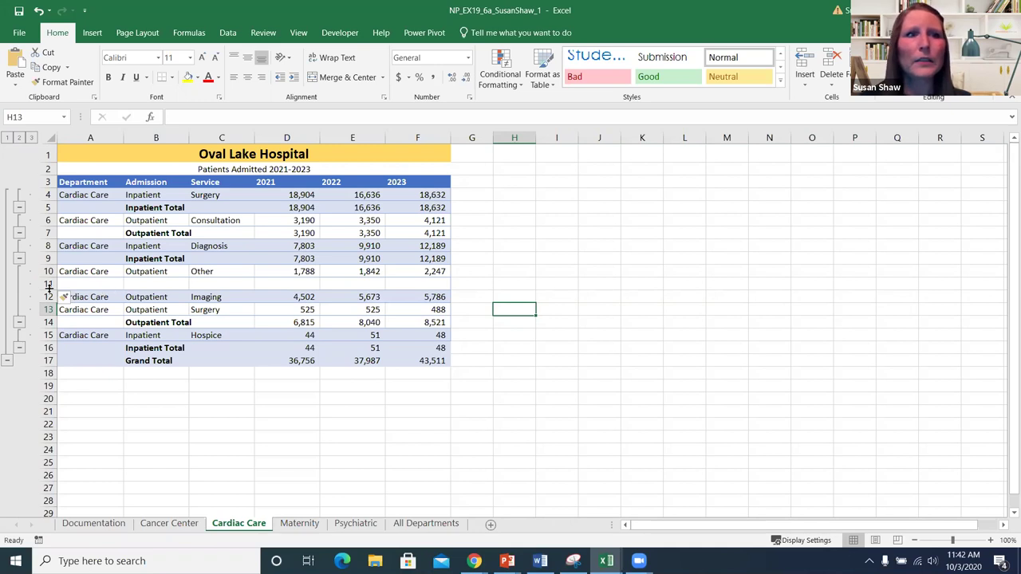
{"action": "left_click", "coordinate": [83, 284]}
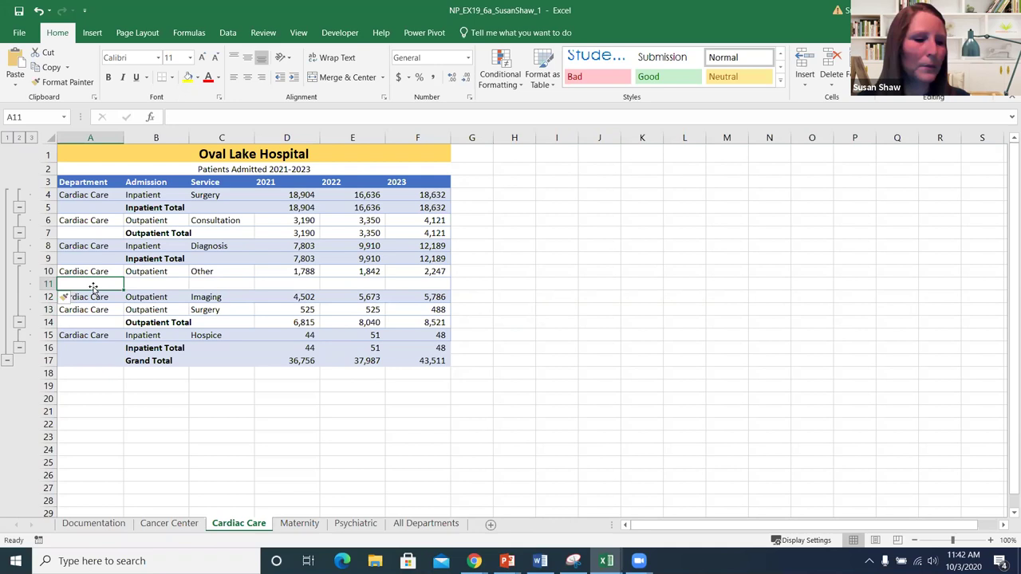
{"action": "left_click_drag", "start_coordinate": [85, 283], "coordinate": [430, 285]}
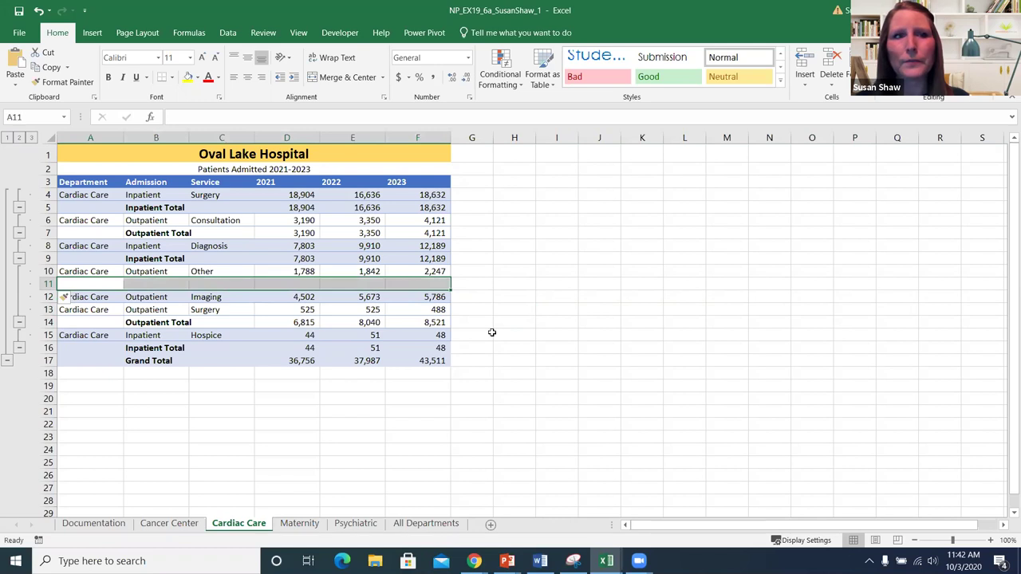
{"action": "left_click", "coordinate": [564, 387]}
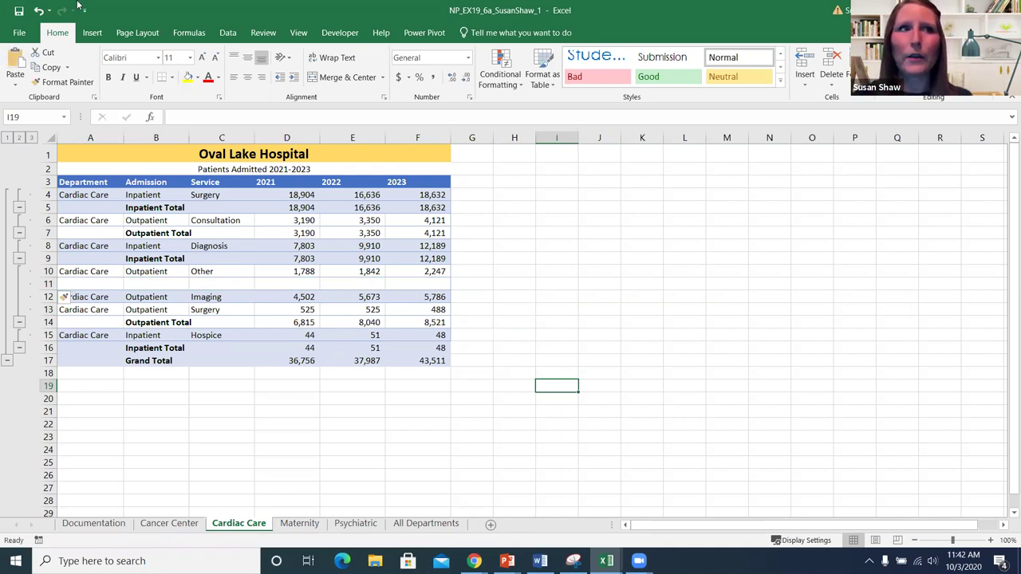
{"action": "left_click", "coordinate": [38, 11]}
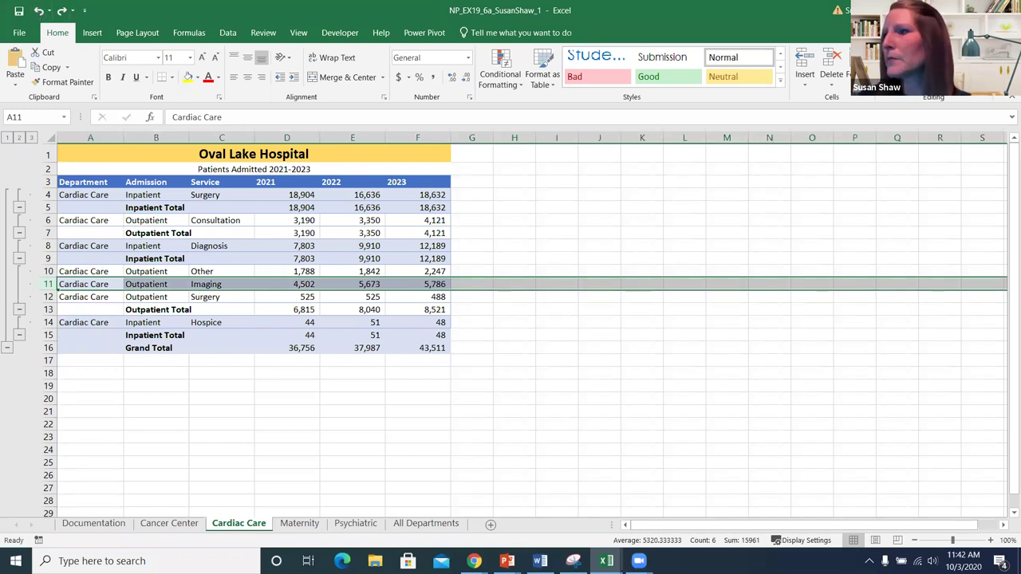
{"action": "key", "text": "alt+Tab"}
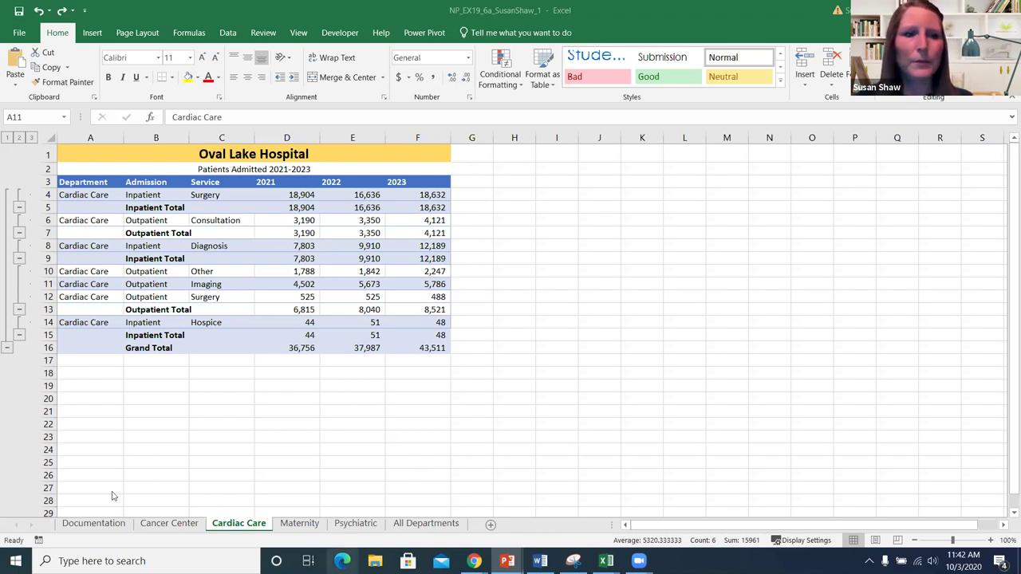
{"action": "key", "text": "shift+space"}
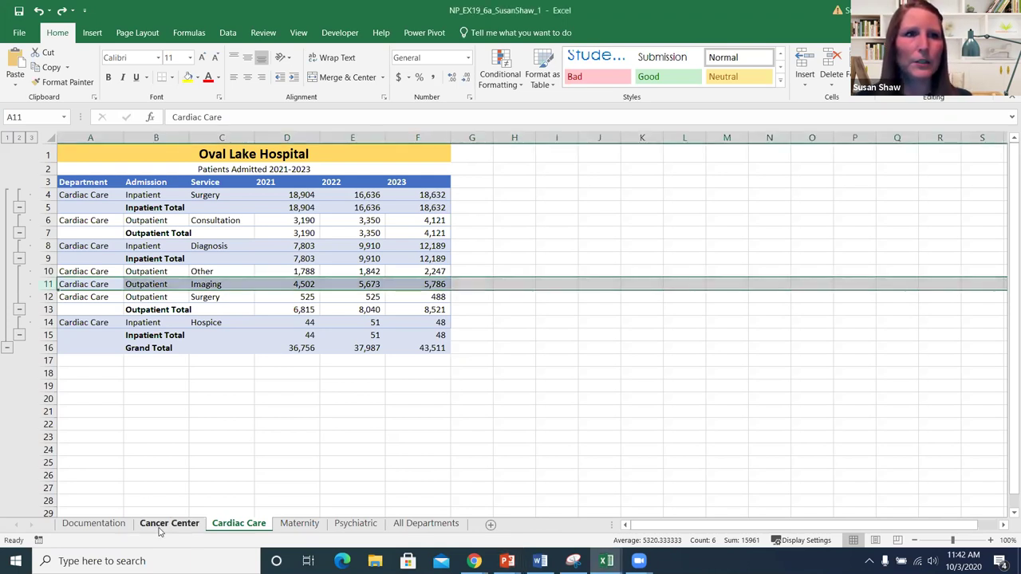
Highlight duplicate values in cells A3:F11 of the Cancer Center worksheet using Light Red Fill with Dark Red Text.
{"action": "left_click", "coordinate": [165, 525]}
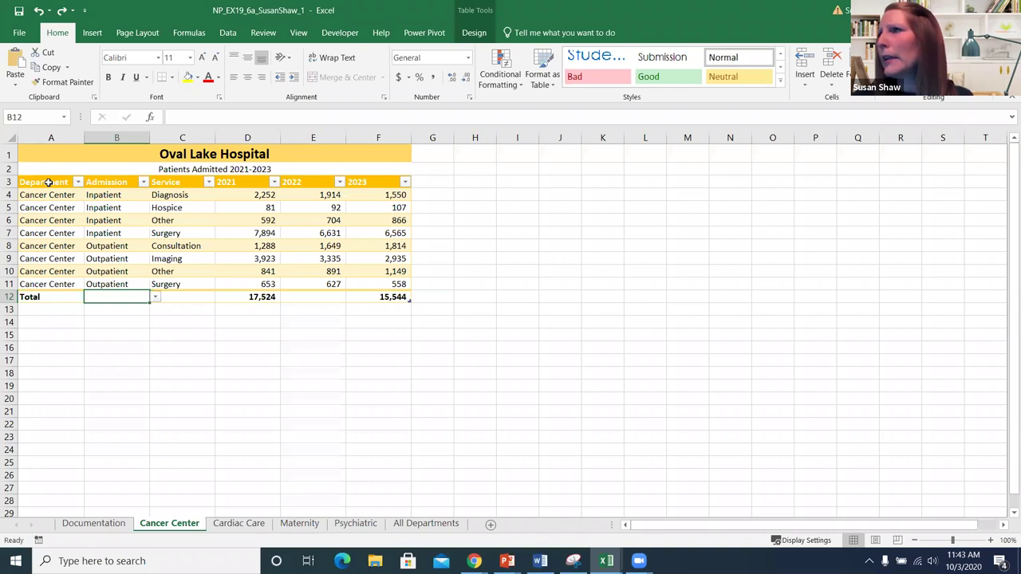
{"action": "left_click_drag", "start_coordinate": [49, 182], "coordinate": [382, 284]}
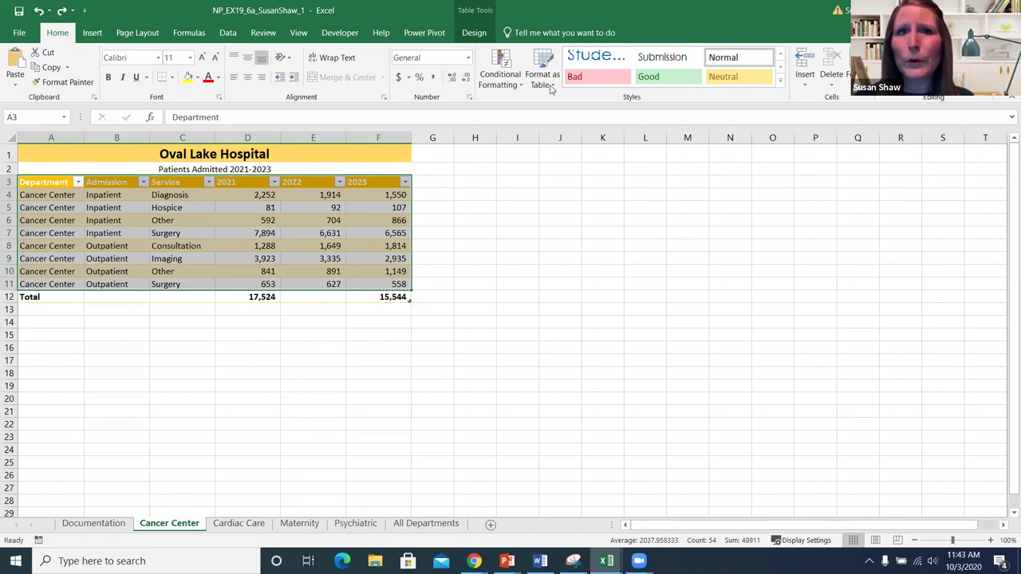
{"action": "left_click", "coordinate": [517, 88]}
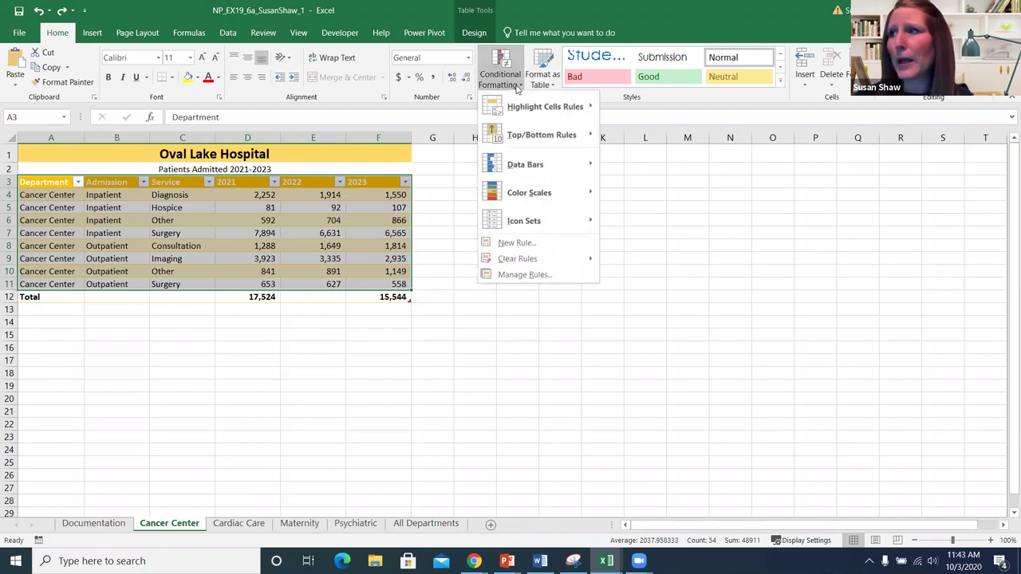
{"action": "mouse_move", "coordinate": [550, 107]}
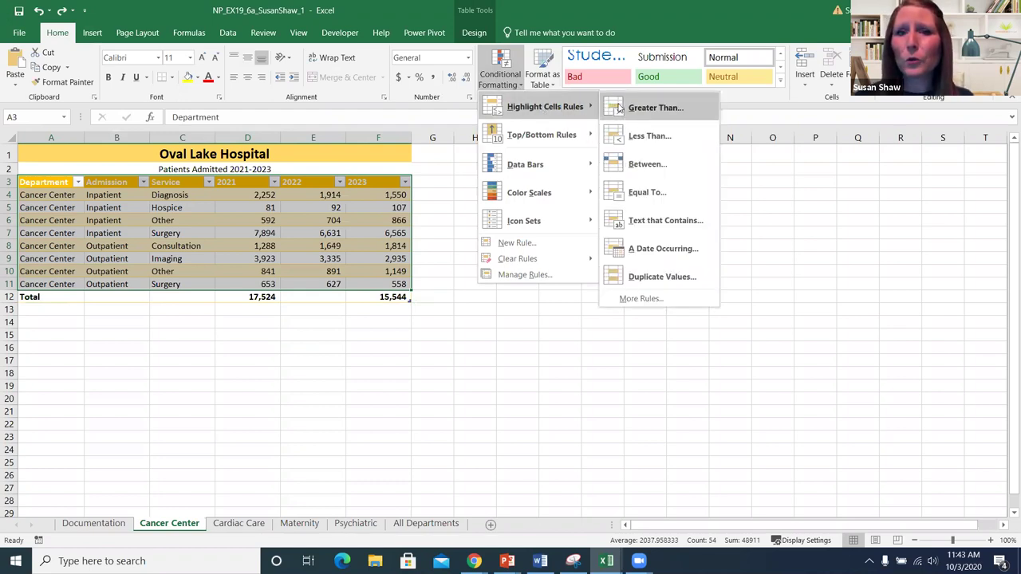
{"action": "left_click", "coordinate": [661, 276]}
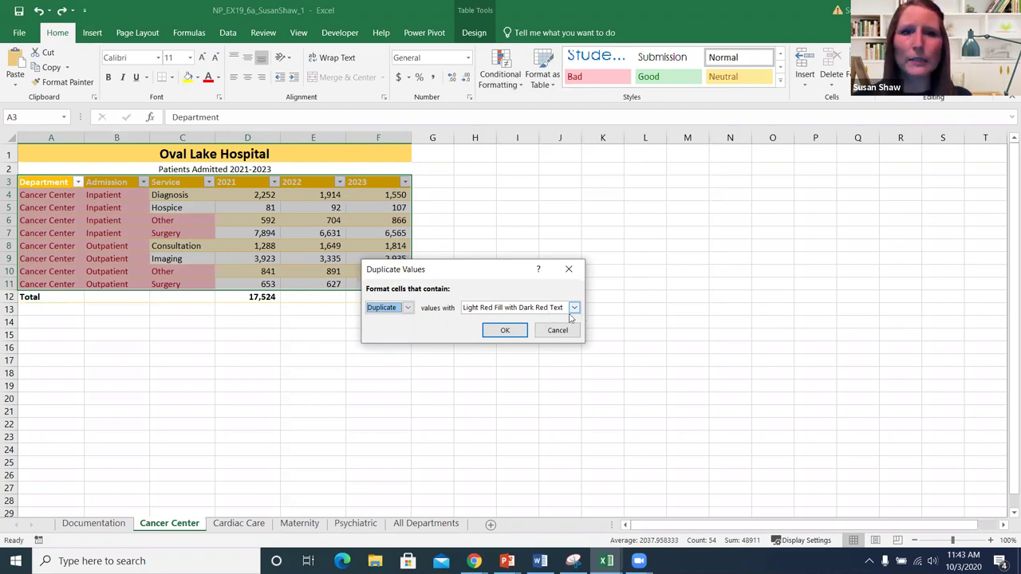
{"action": "left_click", "coordinate": [505, 331]}
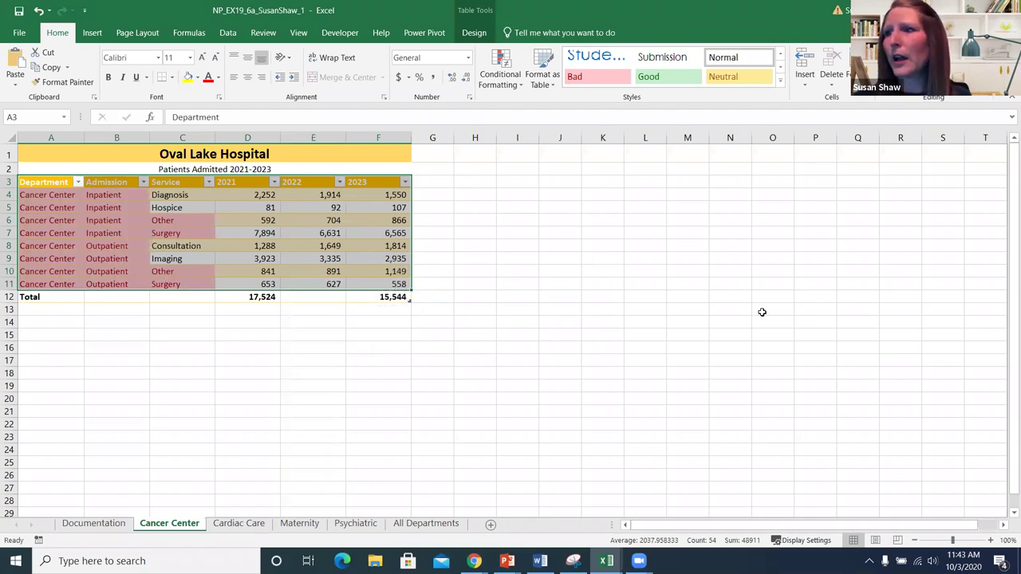
{"action": "left_click", "coordinate": [507, 561]}
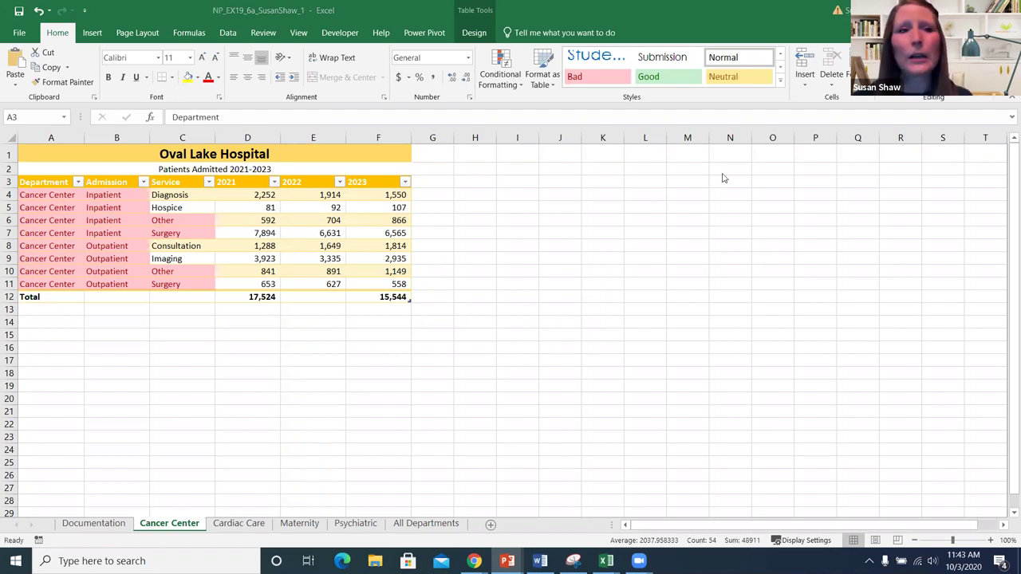
{"action": "left_click", "coordinate": [24, 185]}
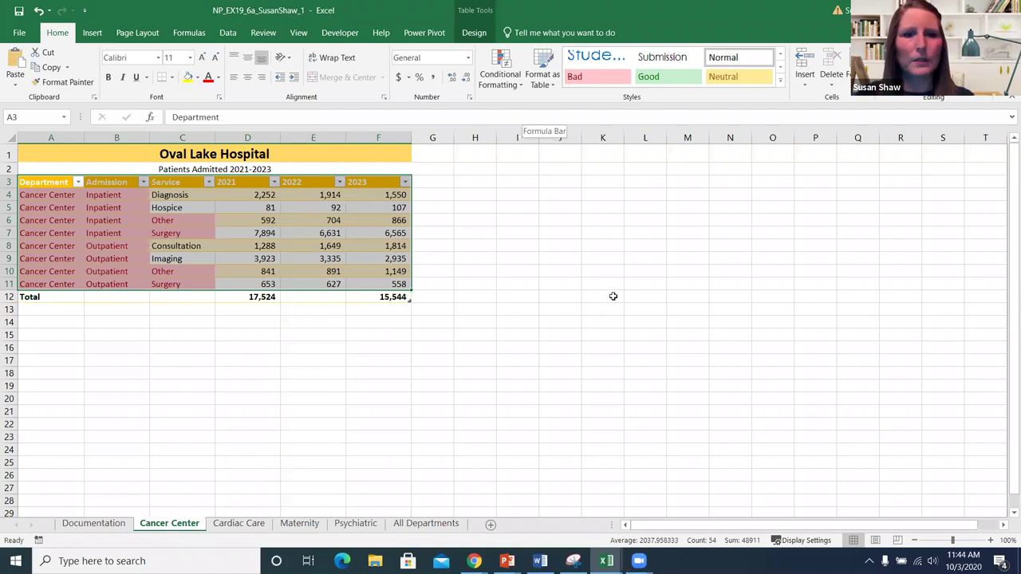
Select the whole Psychiatric table, A3:G13, and start the Remove Duplicates command for it.
{"action": "left_click", "coordinate": [356, 524]}
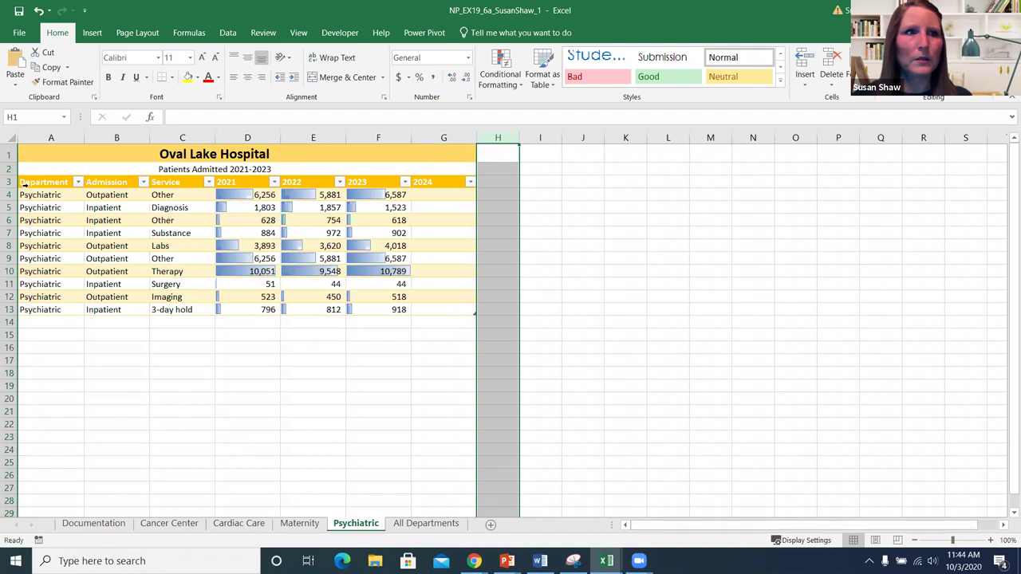
{"action": "left_click_drag", "start_coordinate": [25, 183], "coordinate": [251, 311]}
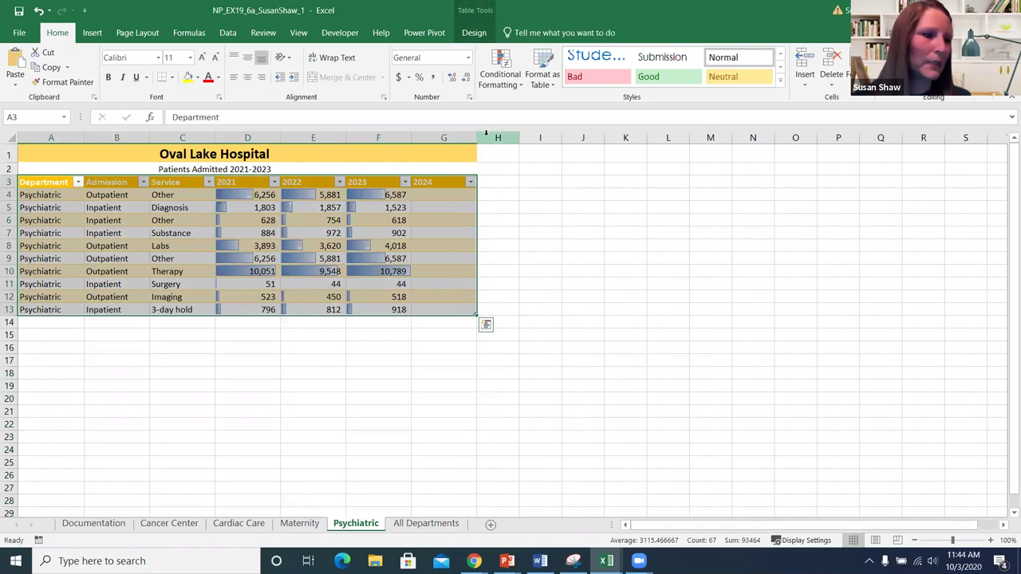
{"action": "left_click", "coordinate": [472, 33]}
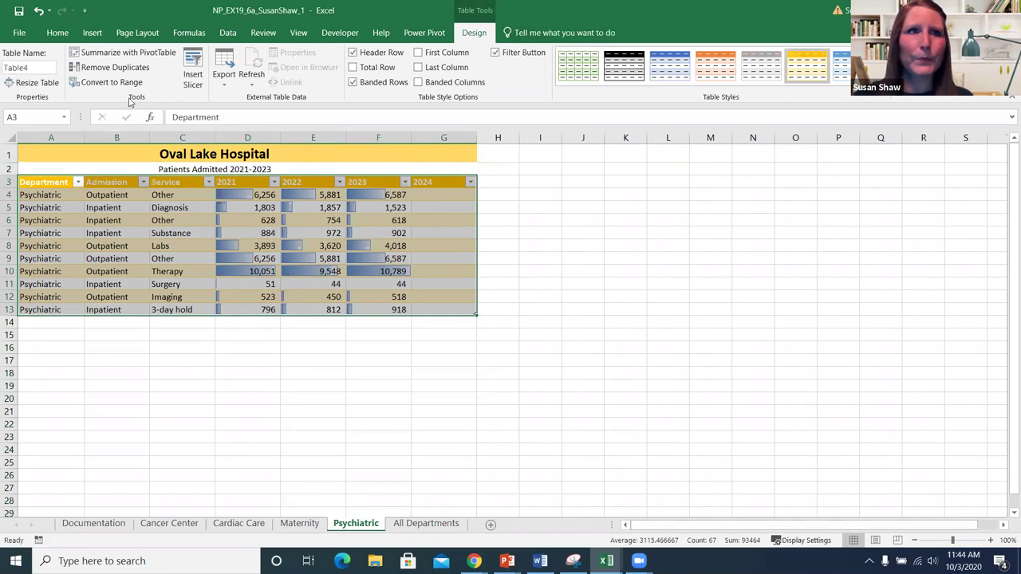
{"action": "left_click", "coordinate": [94, 69]}
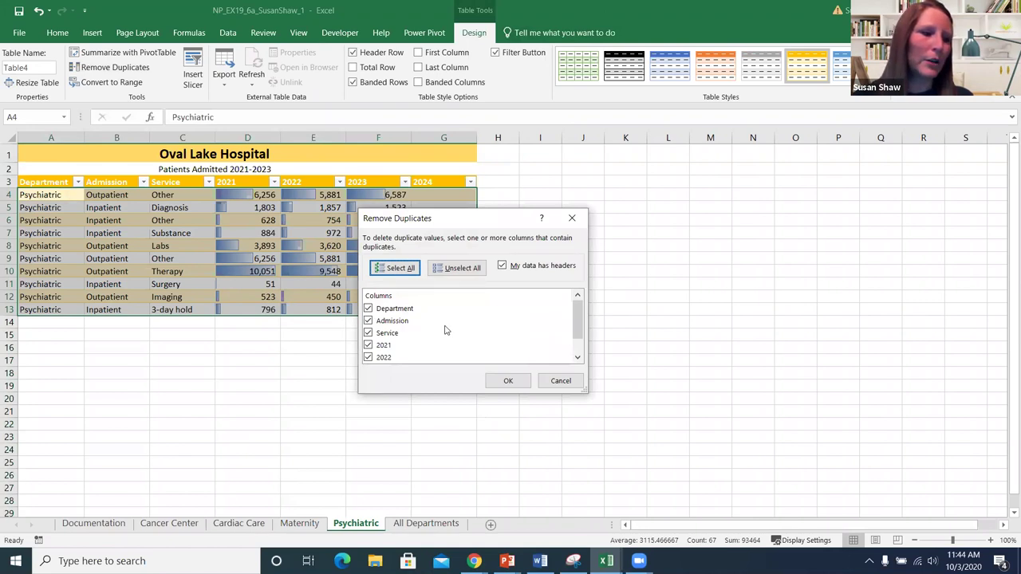
Remove the table's duplicate rows by comparing only Admission and Service, excluding Department and the 2021, 2022, 2023 and 2024 columns.
{"action": "left_click", "coordinate": [367, 308]}
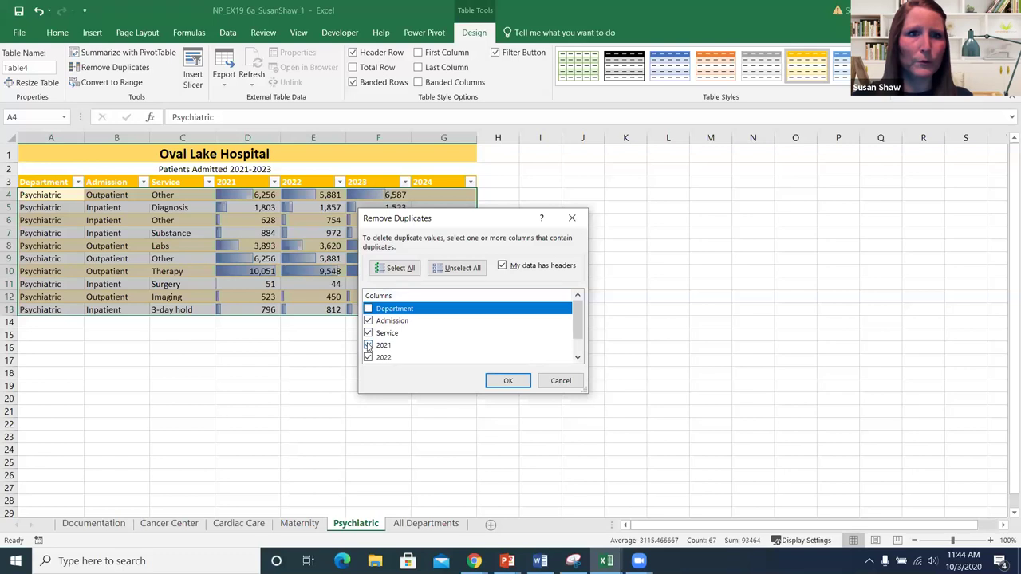
{"action": "left_click", "coordinate": [368, 346]}
{"action": "left_click", "coordinate": [367, 345]}
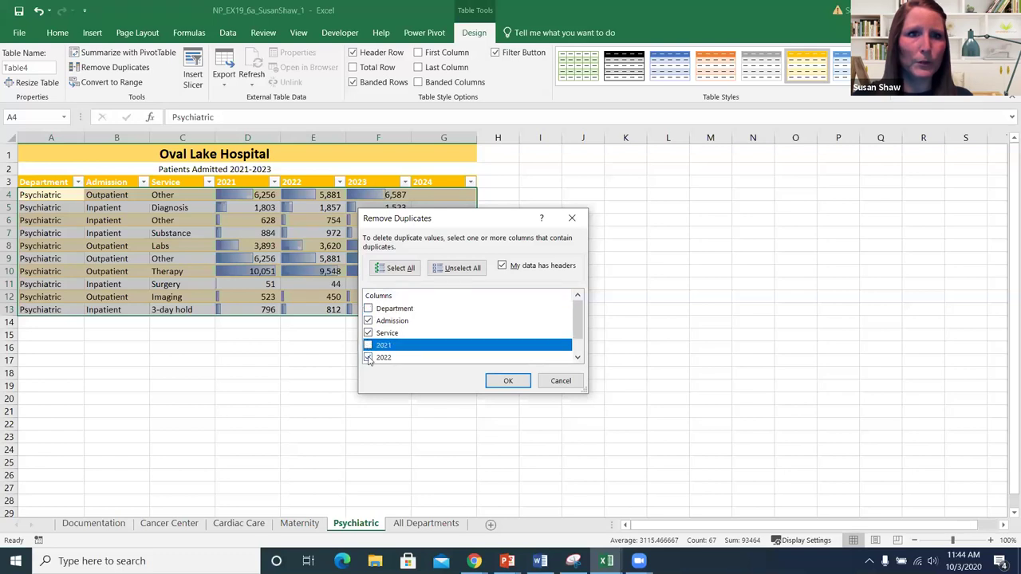
{"action": "left_click", "coordinate": [368, 357]}
{"action": "scroll", "coordinate": [577, 335], "scroll_direction": "down", "scroll_amount": 2}
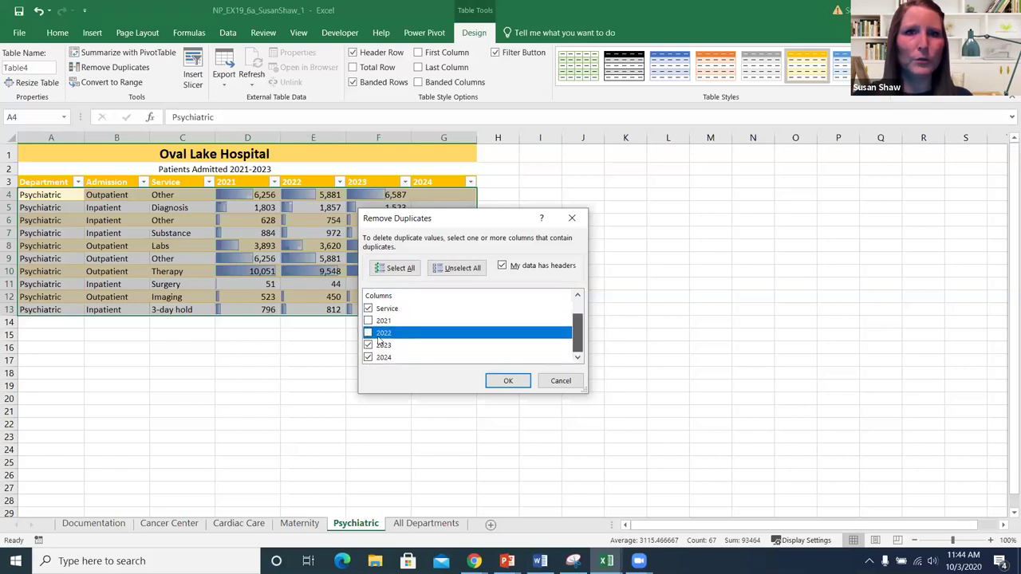
{"action": "left_click", "coordinate": [367, 346]}
{"action": "left_click", "coordinate": [368, 357]}
{"action": "scroll", "coordinate": [579, 320], "scroll_direction": "up", "scroll_amount": 2}
{"action": "scroll", "coordinate": [578, 317], "scroll_direction": "down", "scroll_amount": 2}
{"action": "scroll", "coordinate": [564, 322], "scroll_direction": "up", "scroll_amount": 2}
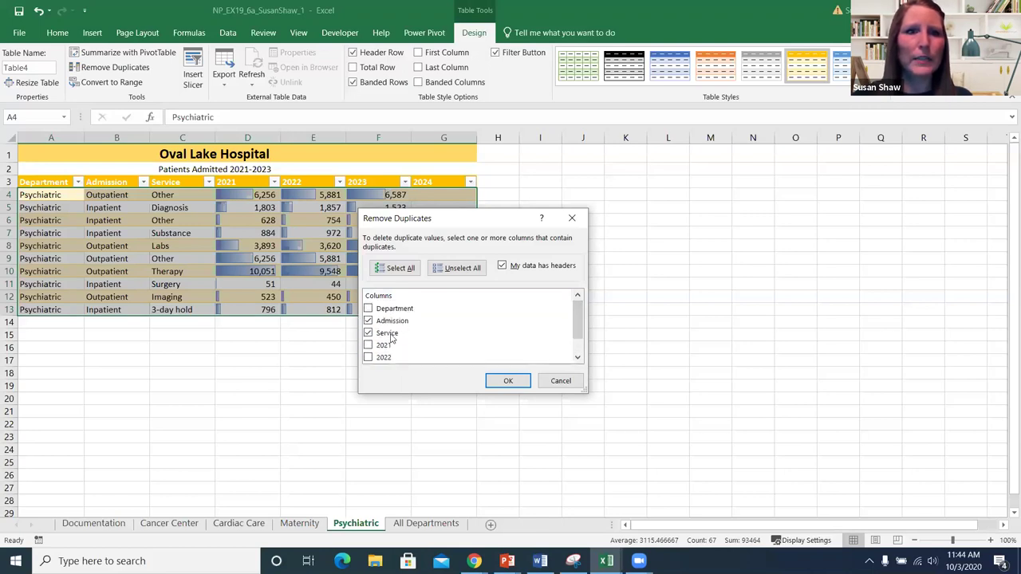
{"action": "mouse_move", "coordinate": [579, 321]}
{"action": "left_mouse_down"}
{"action": "mouse_move", "coordinate": [581, 351]}
{"action": "mouse_move", "coordinate": [580, 307]}
{"action": "left_mouse_up"}
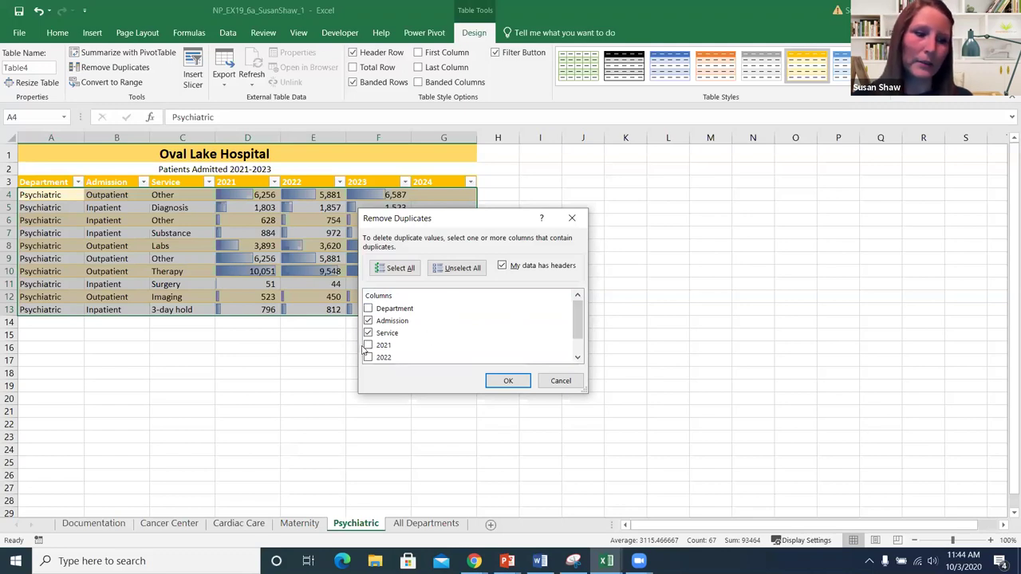
{"action": "left_click", "coordinate": [509, 382]}
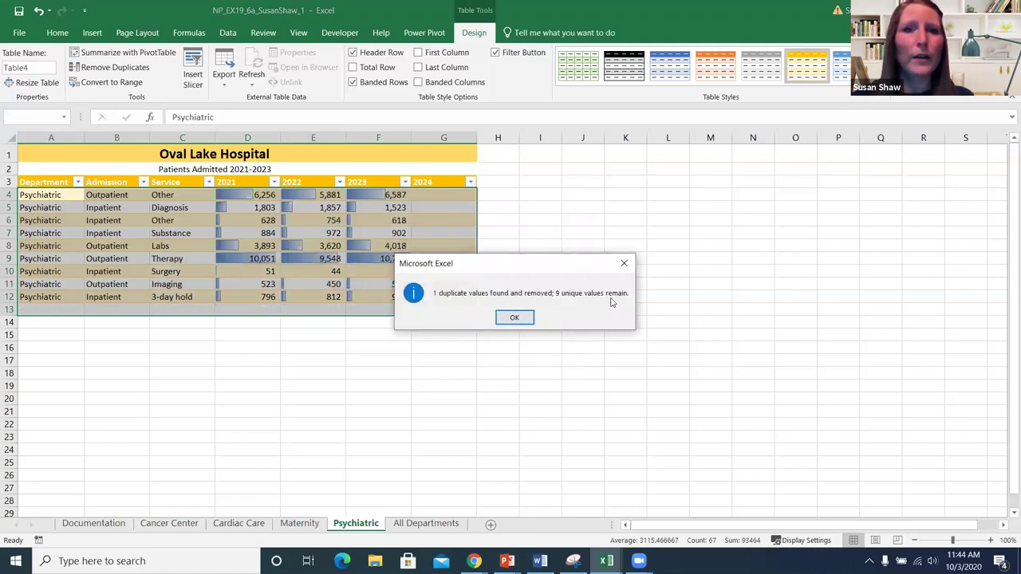
{"action": "left_click", "coordinate": [514, 318]}
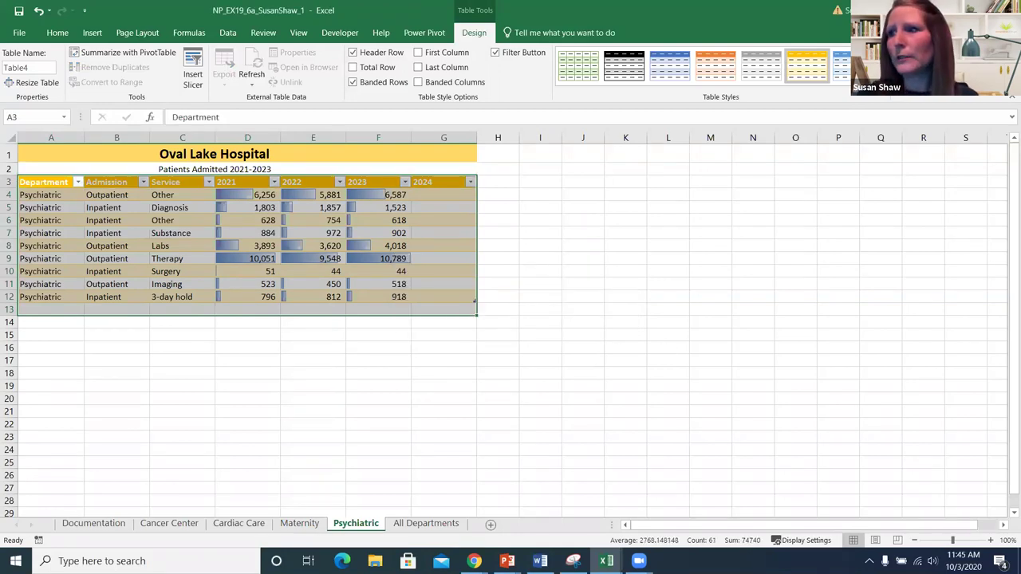
Apply solid-fill green data bars to the 2021–2023 admission figures in cells D4:F12 of the Psychiatric table.
{"action": "key", "text": "alt+Tab"}
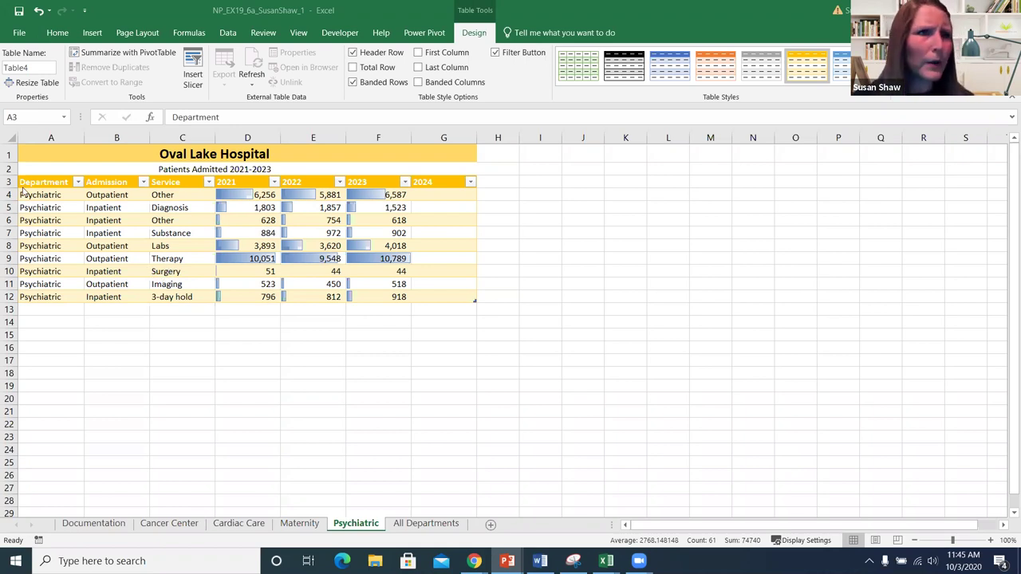
{"action": "left_click", "coordinate": [238, 194]}
{"action": "left_click_drag", "start_coordinate": [238, 194], "coordinate": [381, 295]}
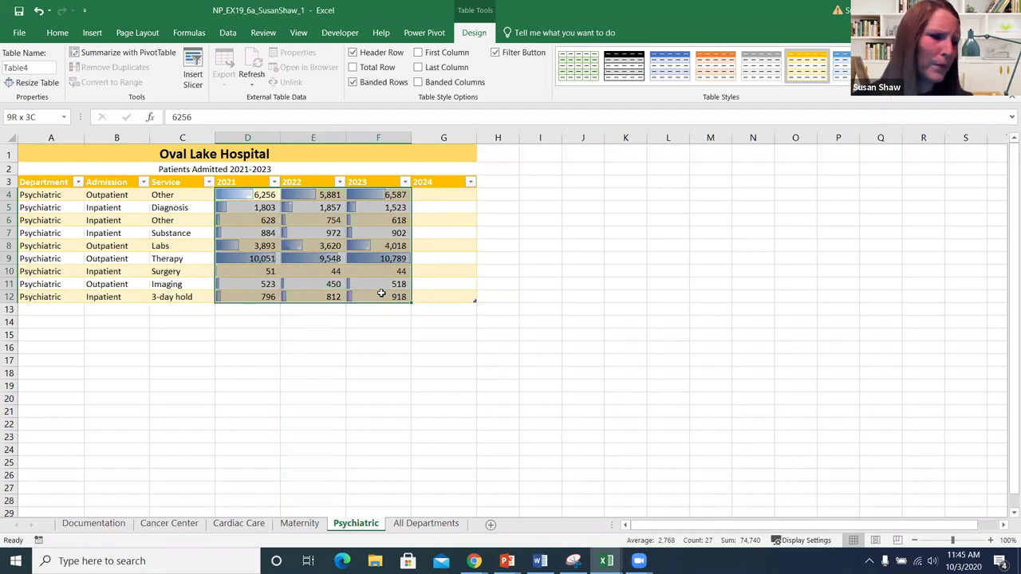
{"action": "left_click", "coordinate": [59, 35]}
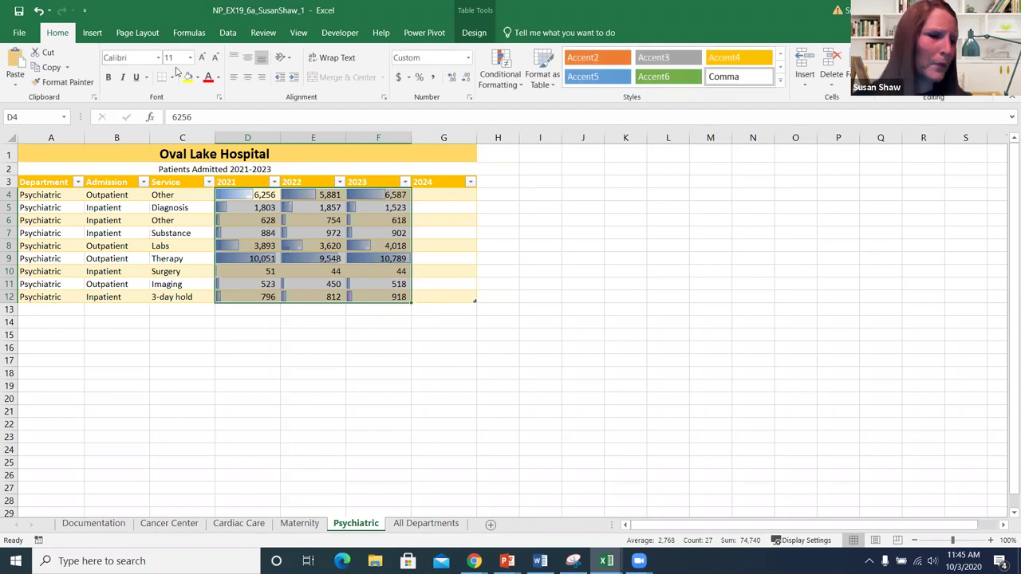
{"action": "left_click", "coordinate": [519, 88]}
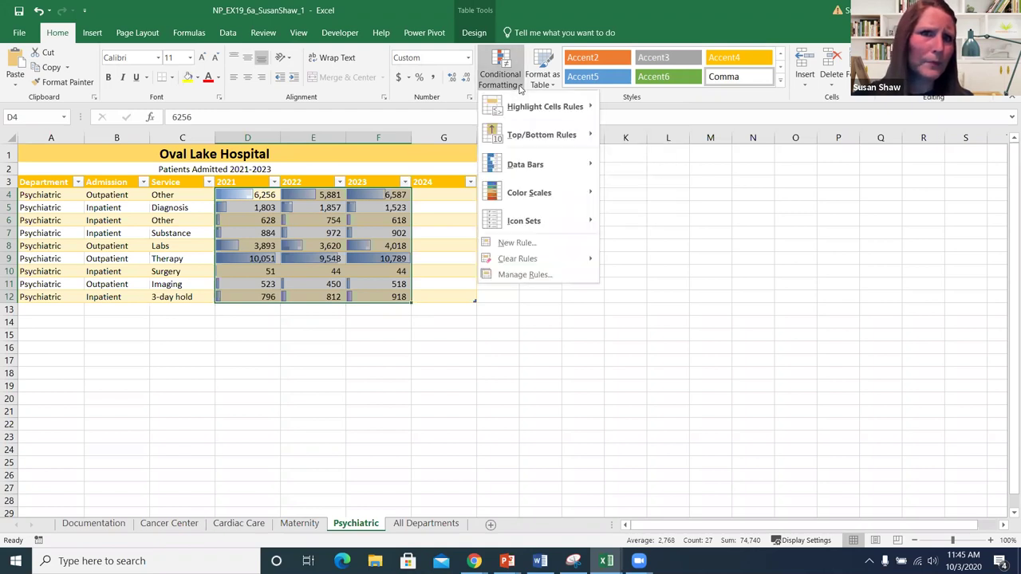
{"action": "mouse_move", "coordinate": [541, 171]}
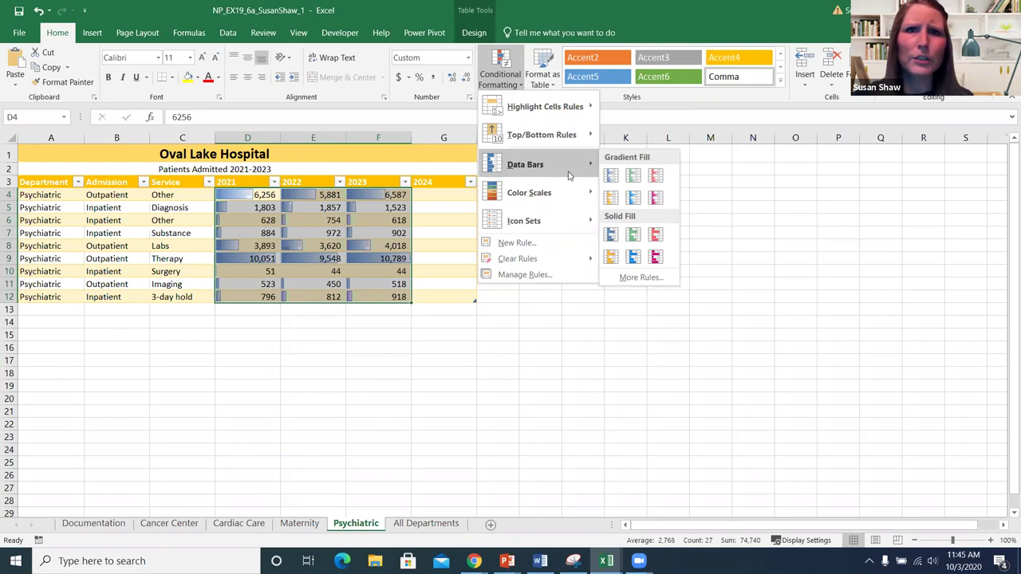
{"action": "left_click", "coordinate": [634, 235]}
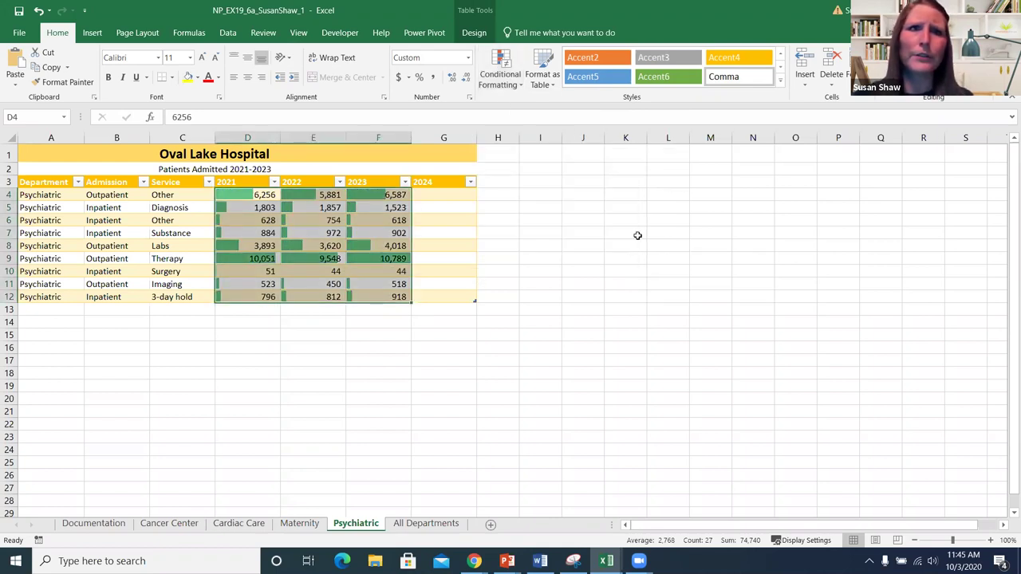